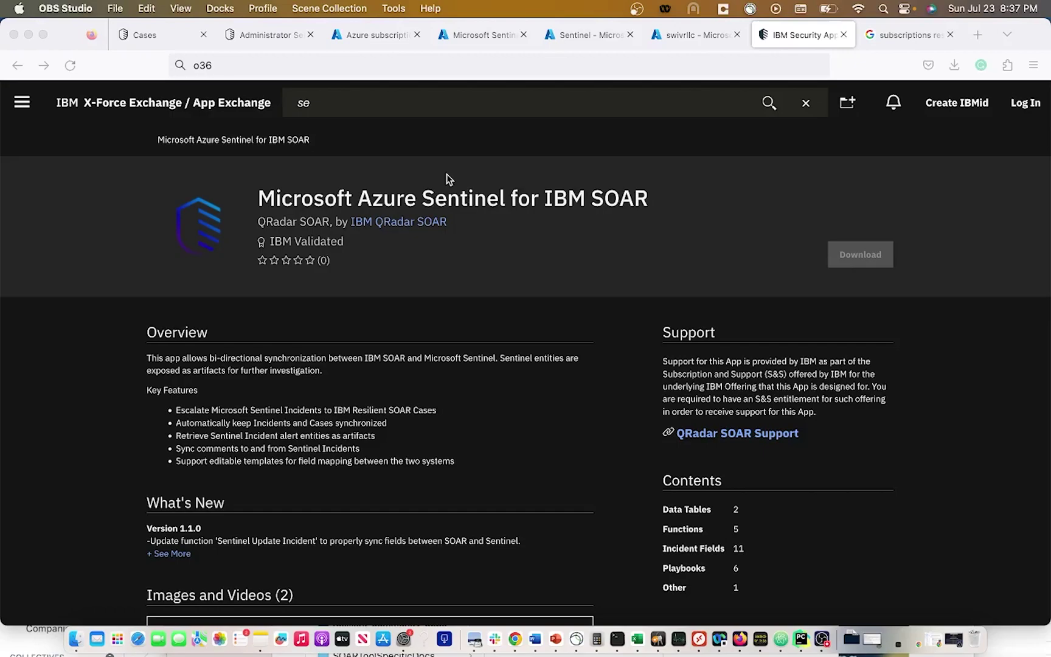
Go to QRadar's Administrator Settings page and expand the Case Management settings section
left_click(143, 35)
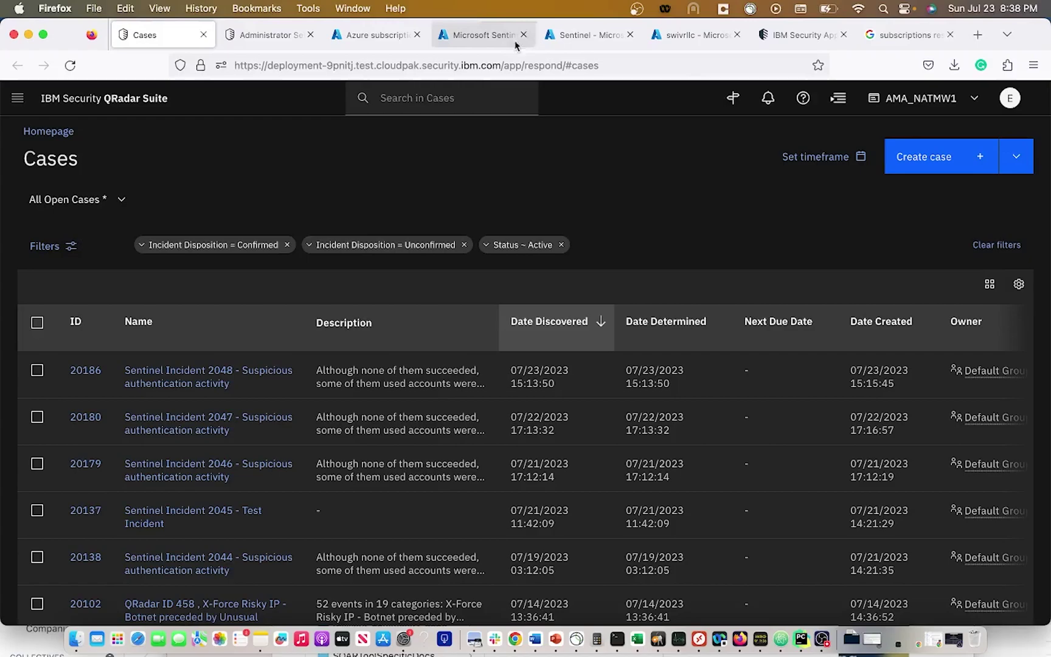
left_click(774, 41)
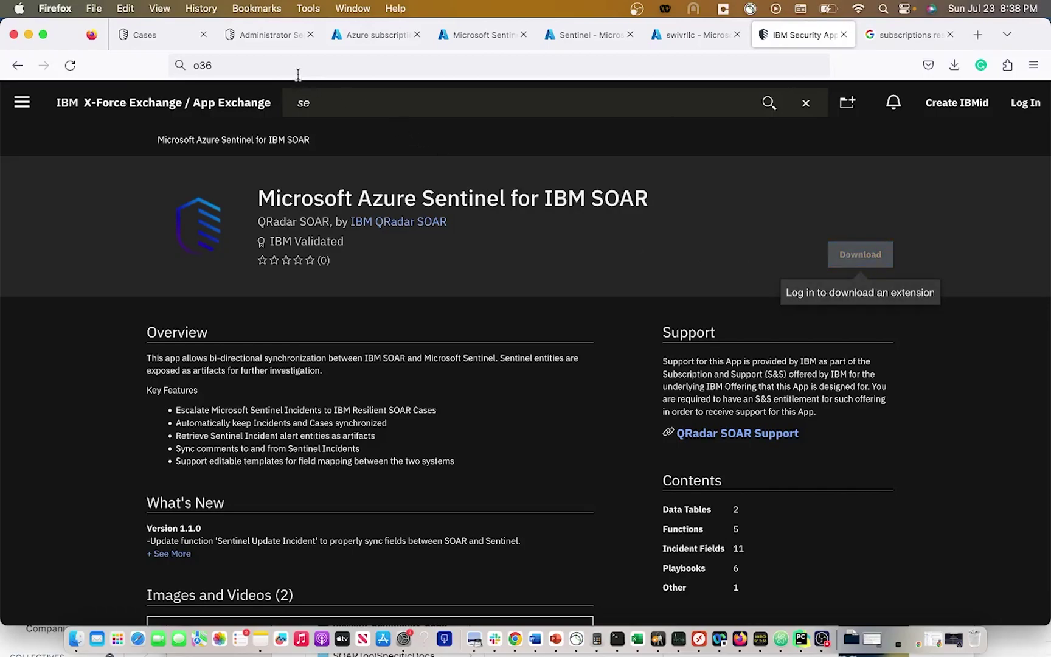
left_click(262, 35)
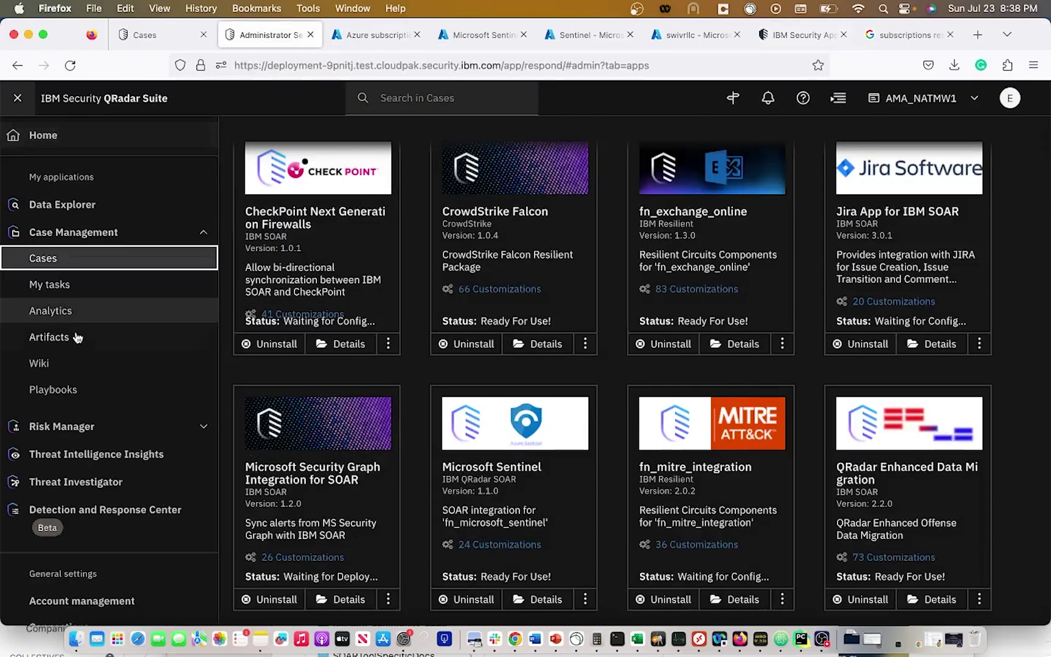
scroll(98, 450, "down", 6)
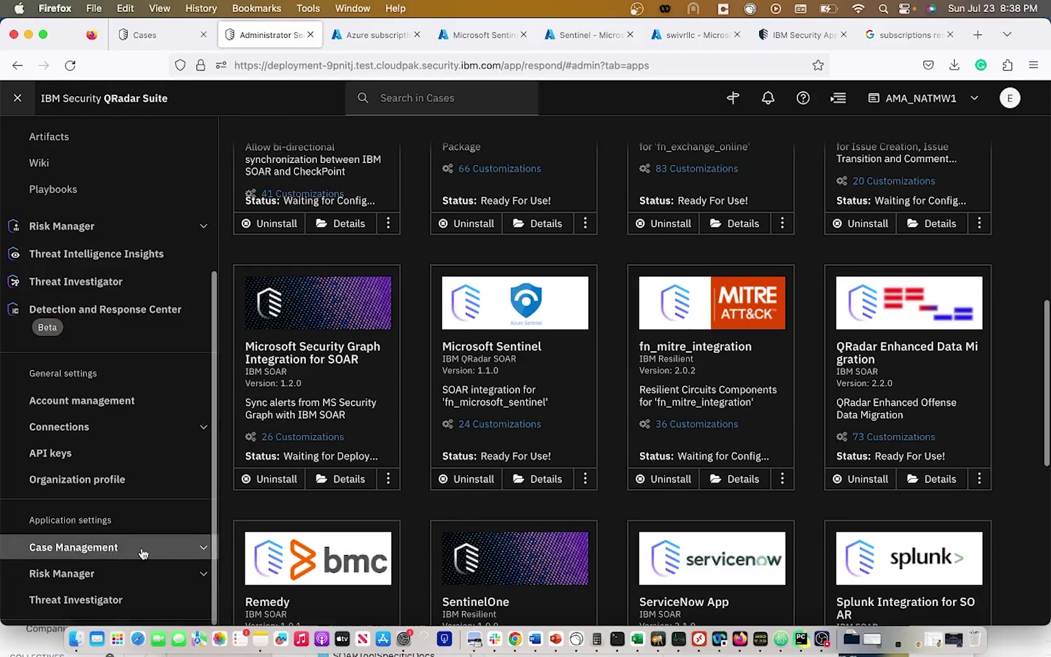
left_click(142, 547)
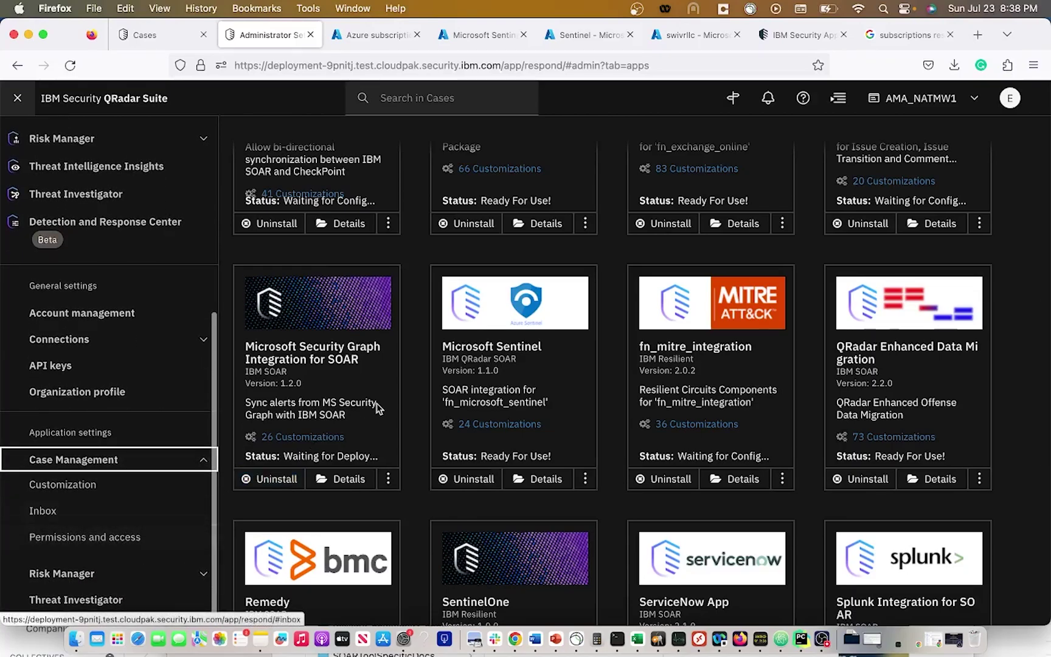
scroll(375, 403, "up", 10)
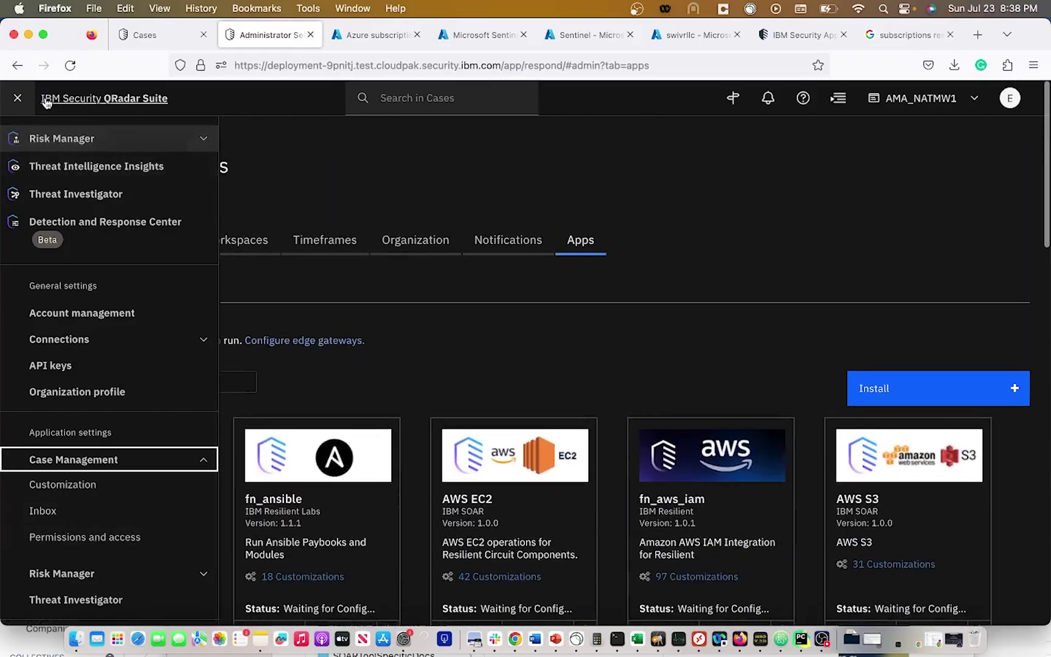
Hide the sidebar, start and cancel an app install, then scroll to Microsoft Sentinel in Apps
left_click(18, 98)
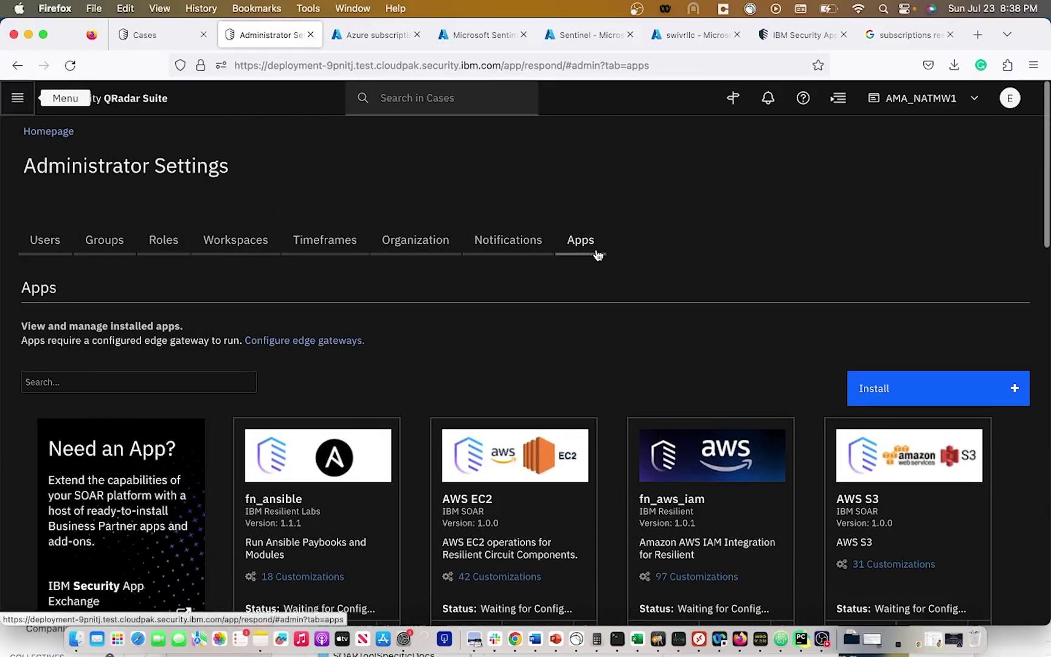
scroll(826, 394, "down", 2)
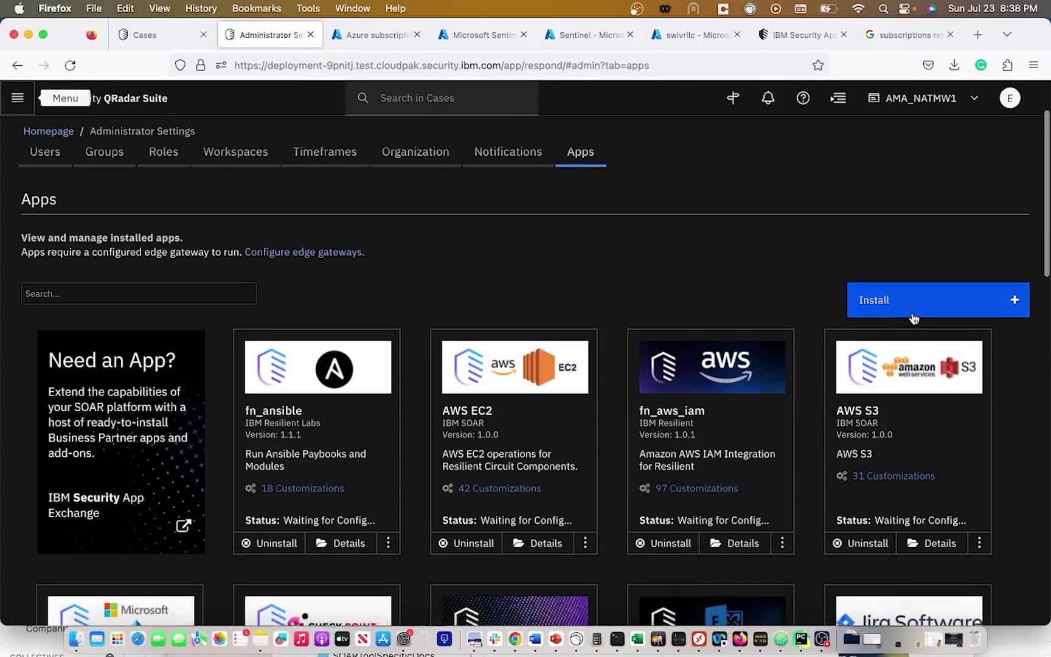
left_click(914, 312)
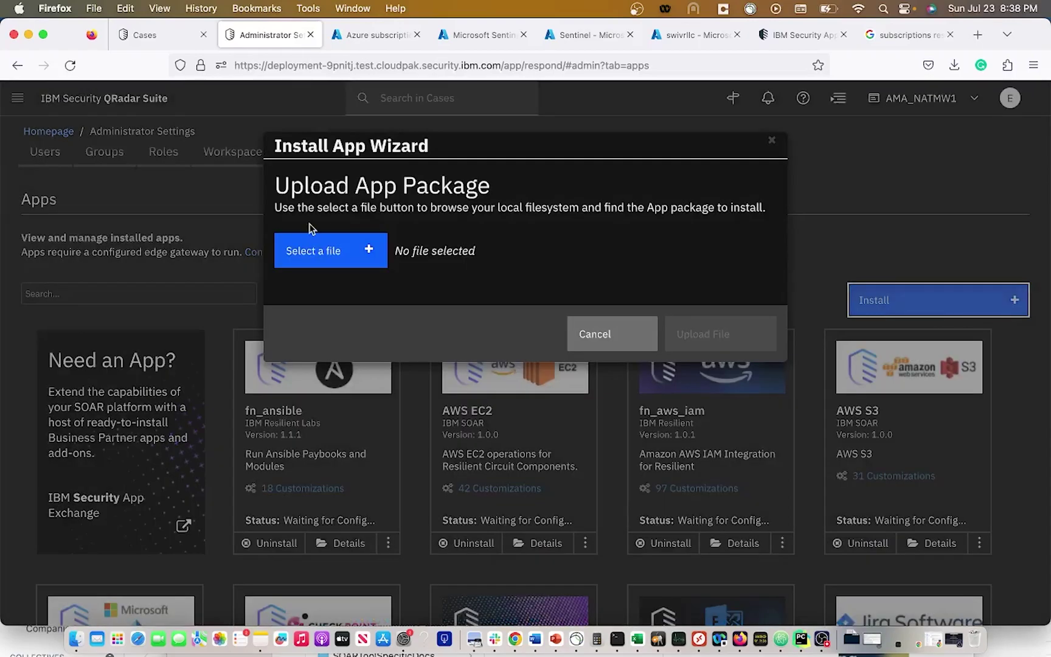
left_click(597, 335)
scroll(599, 345, "down", 5)
scroll(599, 344, "down", 4)
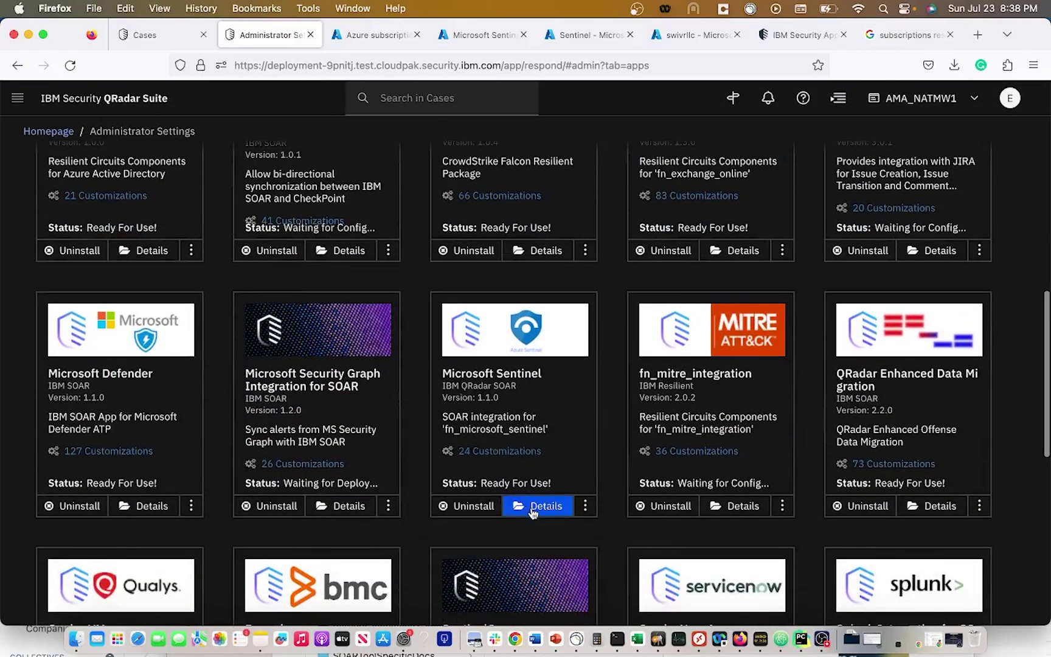
Confirm Microsoft Sentinel app 1.1.0 is Ready For Use, then switch to Azure App registrations
left_click(538, 511)
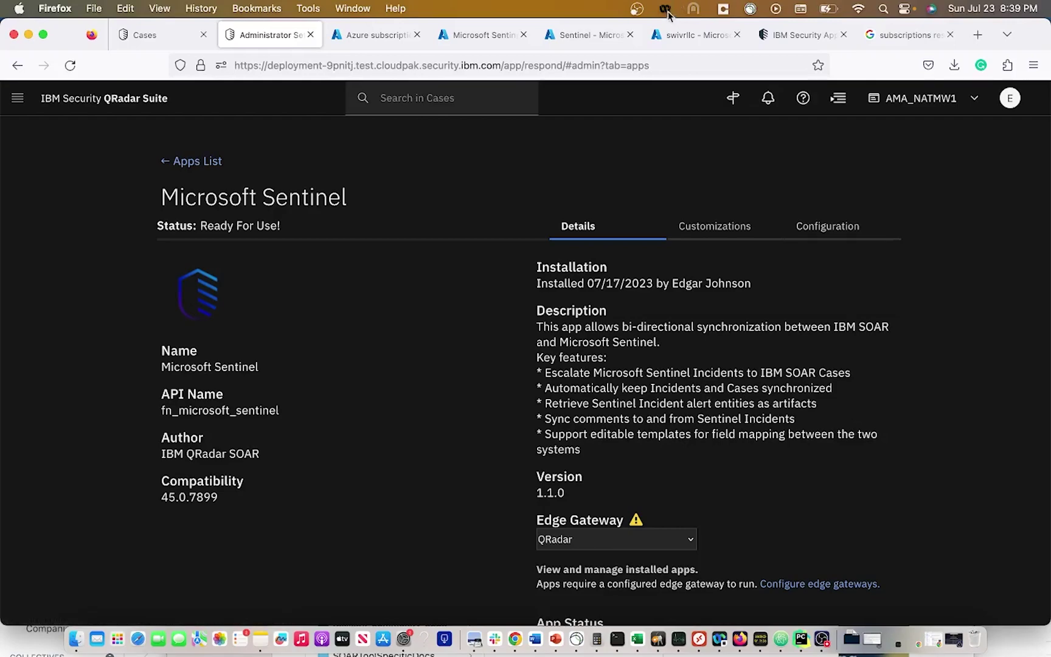
left_click(680, 37)
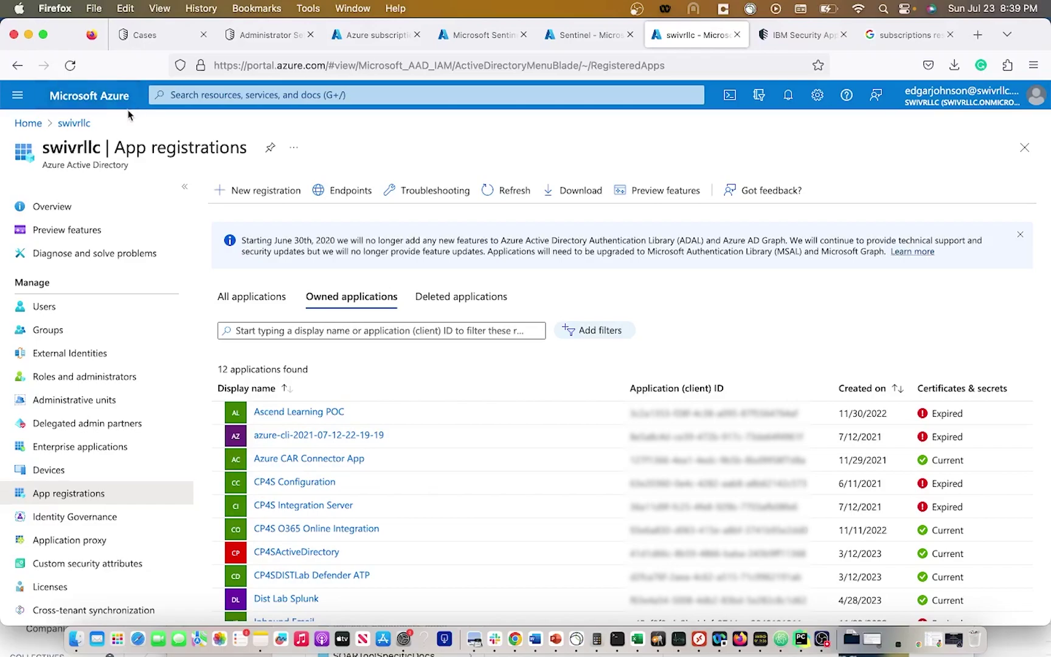
Go to Azure Active Directory App registrations, filter All applications by 'sentinel', and open Sentinel
left_click(213, 96)
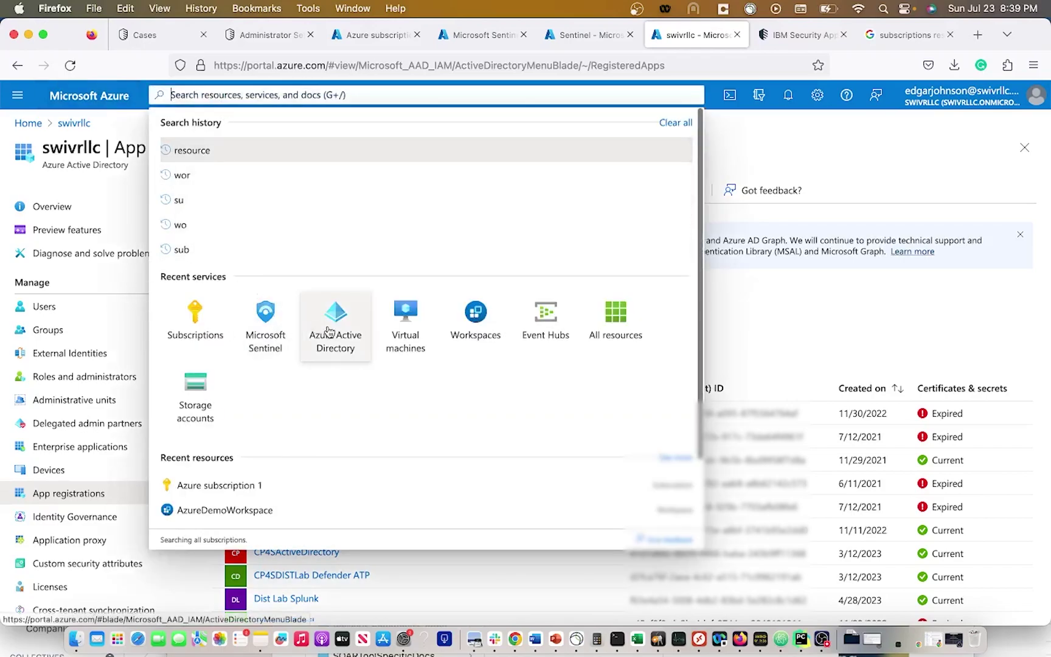
left_click(335, 320)
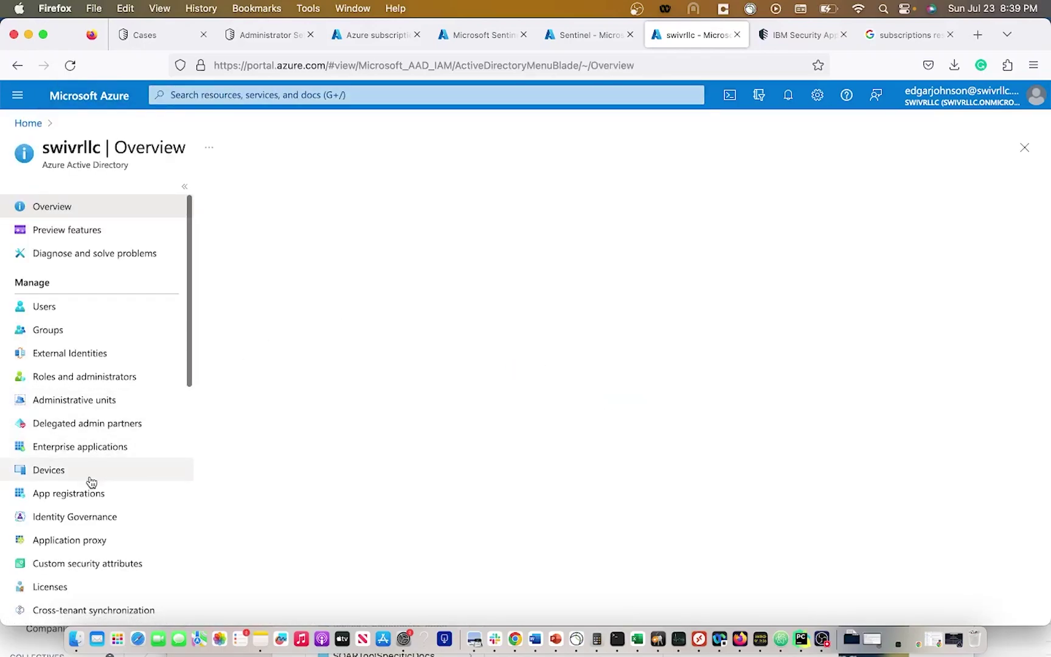
left_click(89, 502)
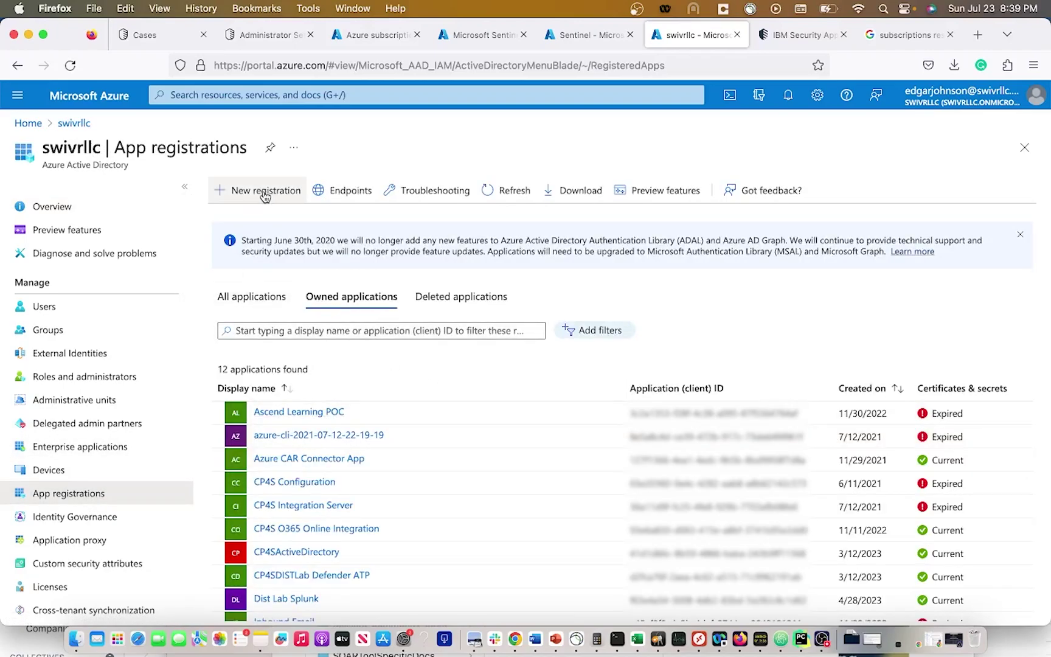
left_click(281, 331)
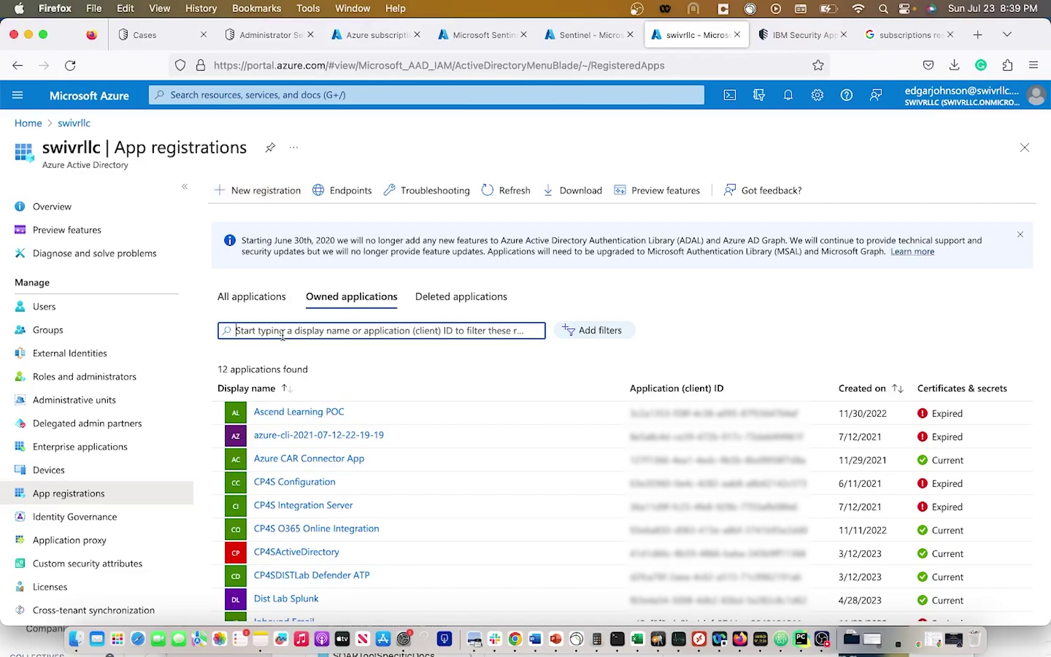
type("sen")
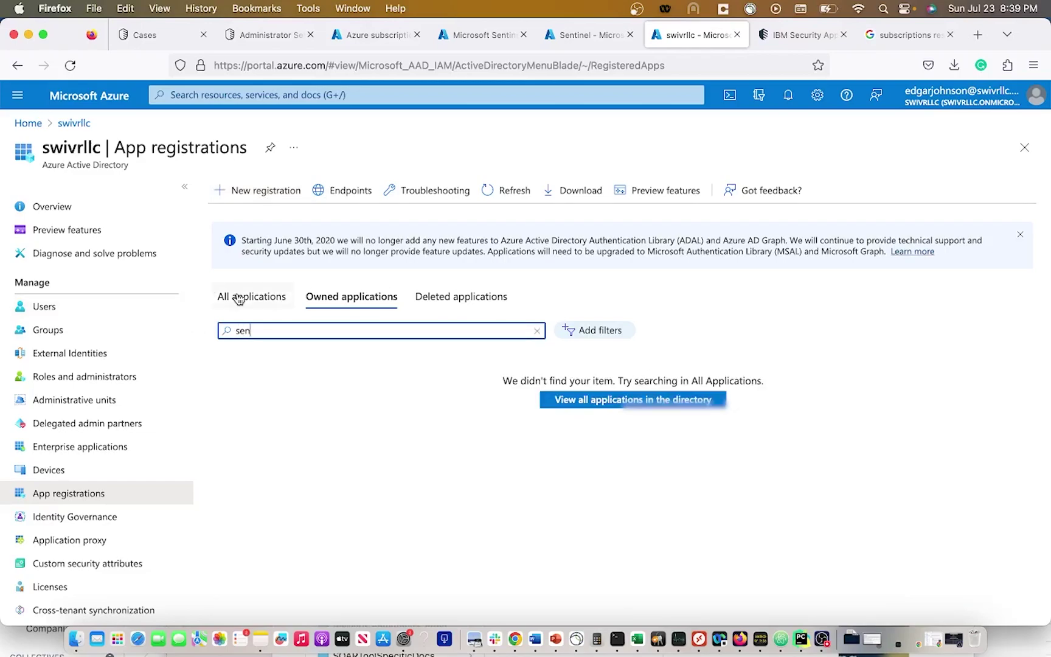
left_click(244, 296)
type("sentinel")
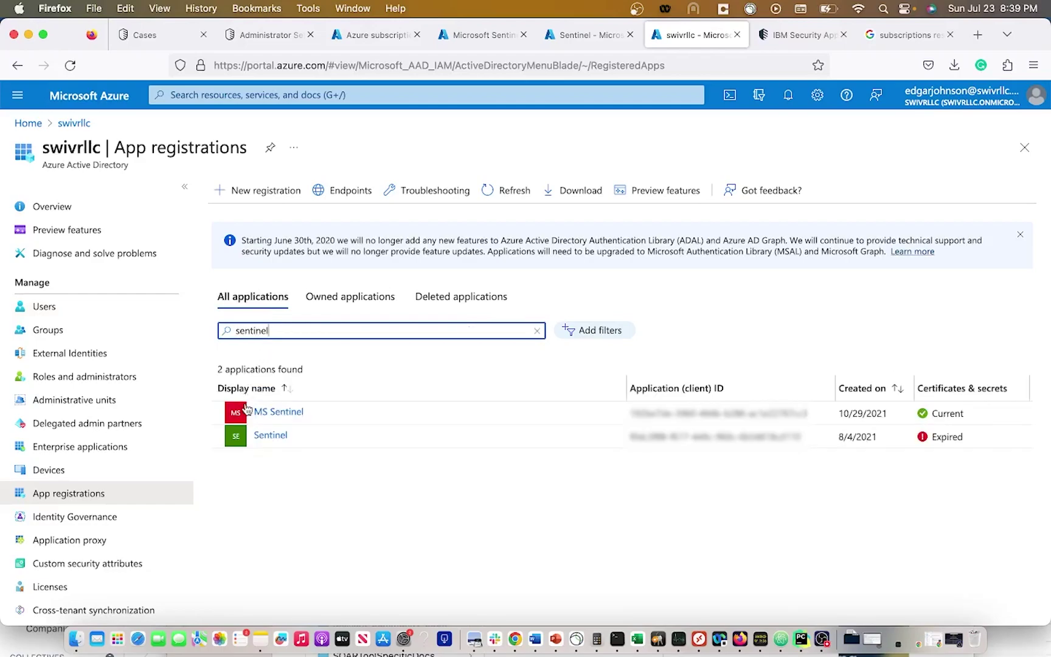
left_click(258, 437)
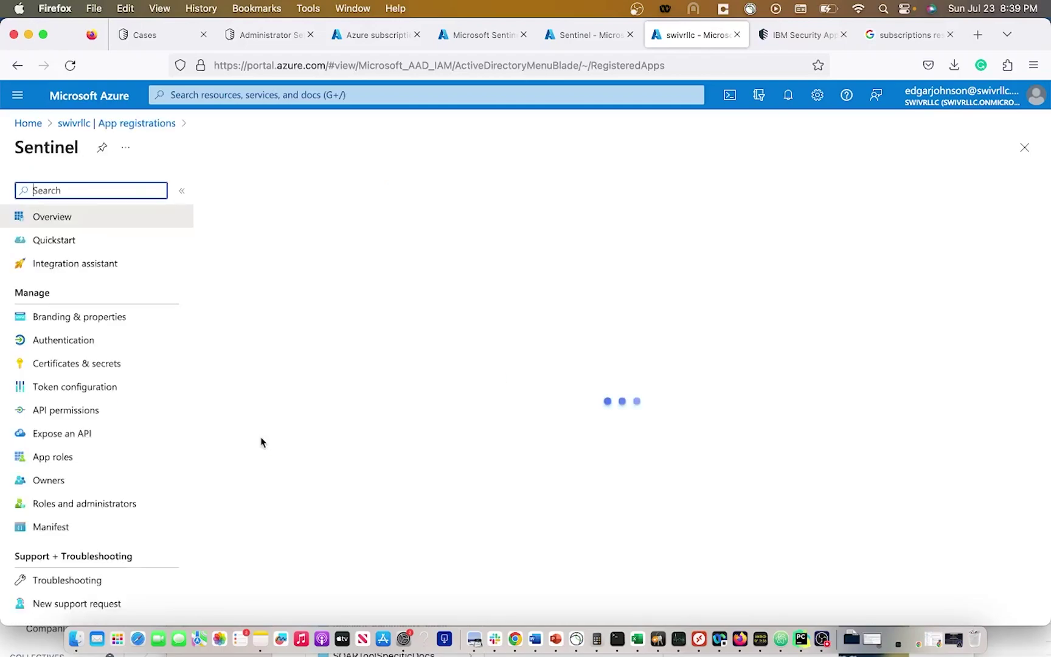
Review the Sentinel app's configured API permissions, including seven Microsoft Graph ones, all granted for the organization
left_click(65, 411)
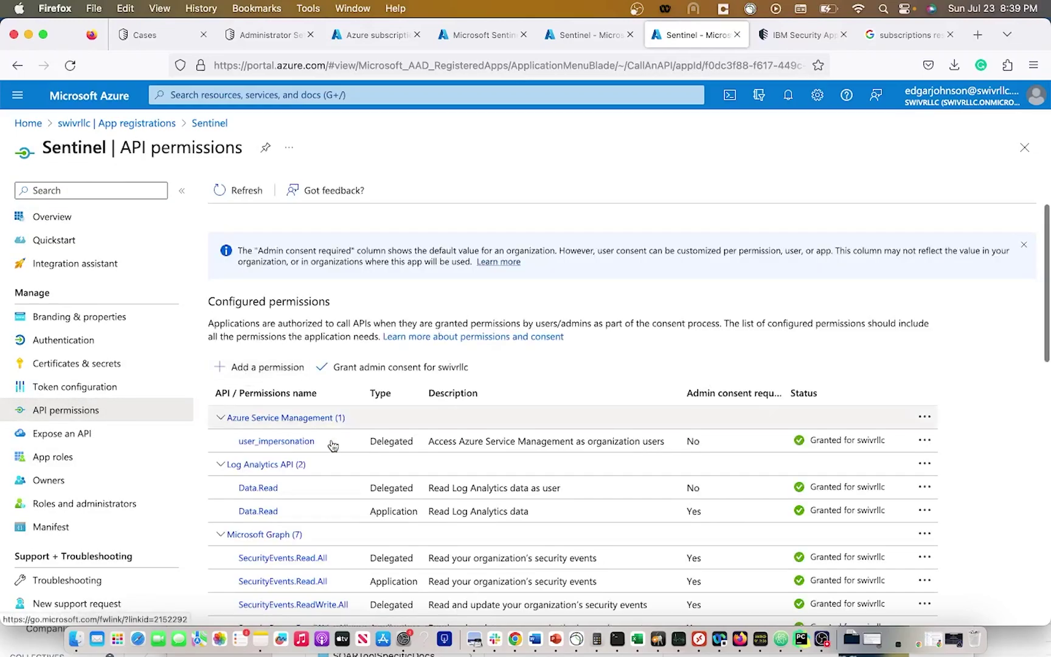
scroll(348, 459, "down", 2)
scroll(348, 459, "down", 2)
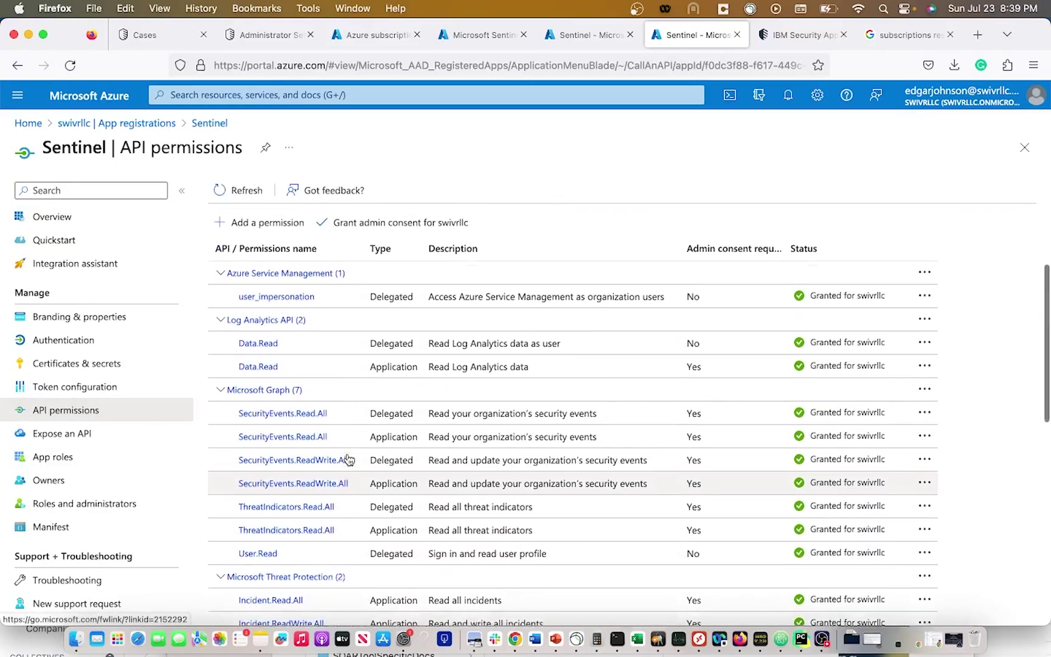
scroll(283, 310, "up", 2)
scroll(307, 371, "down", 1)
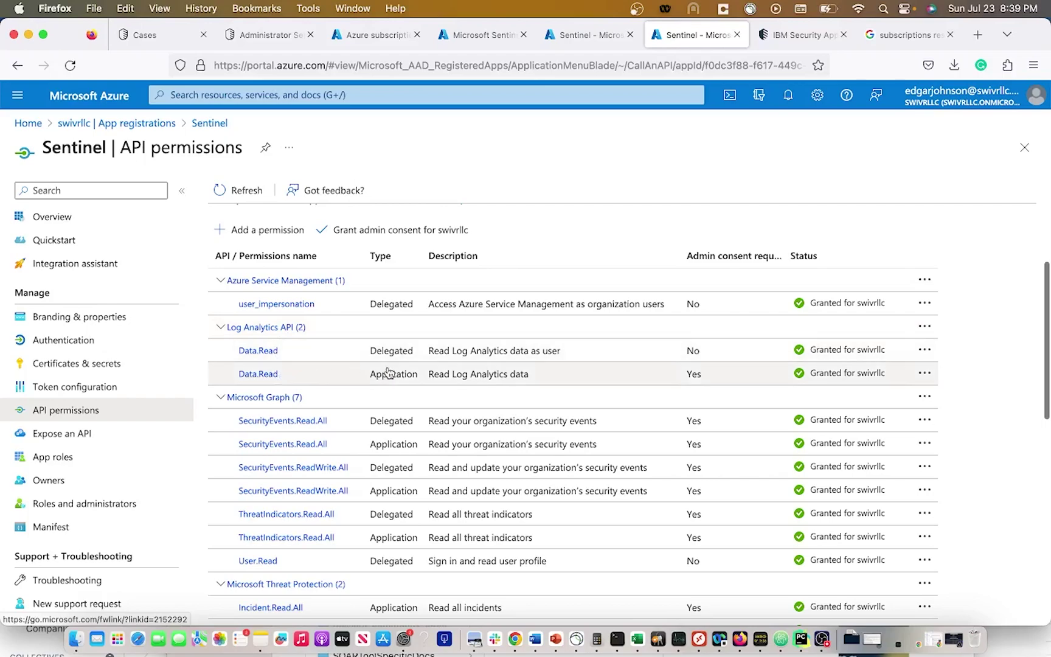
scroll(338, 431, "down", 3)
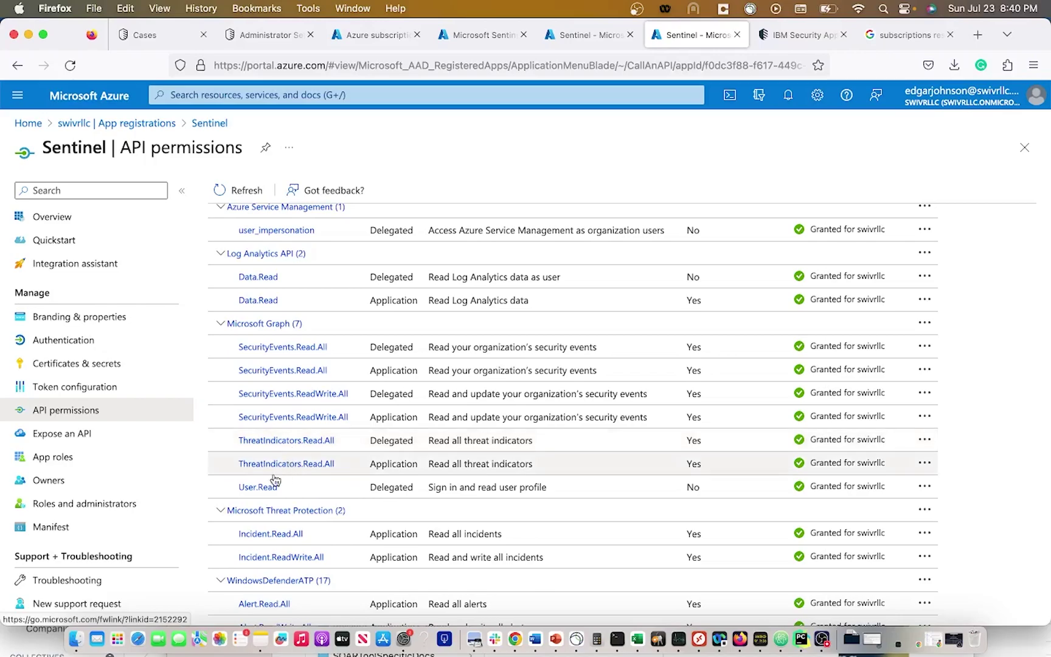
scroll(268, 489, "down", 3)
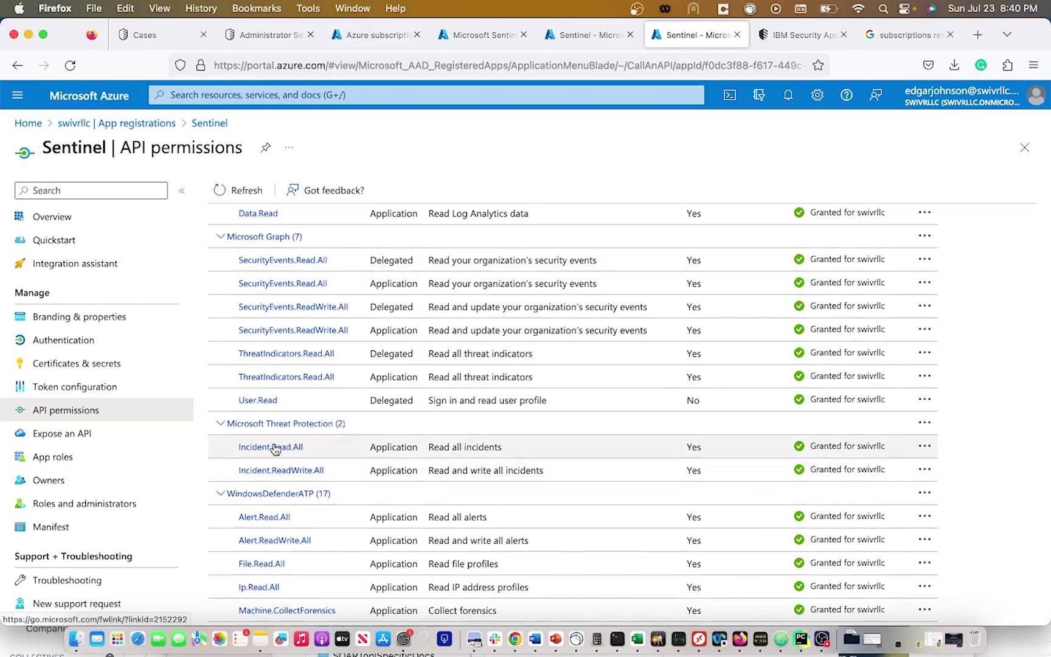
scroll(277, 422, "up", 2)
scroll(278, 423, "up", 3)
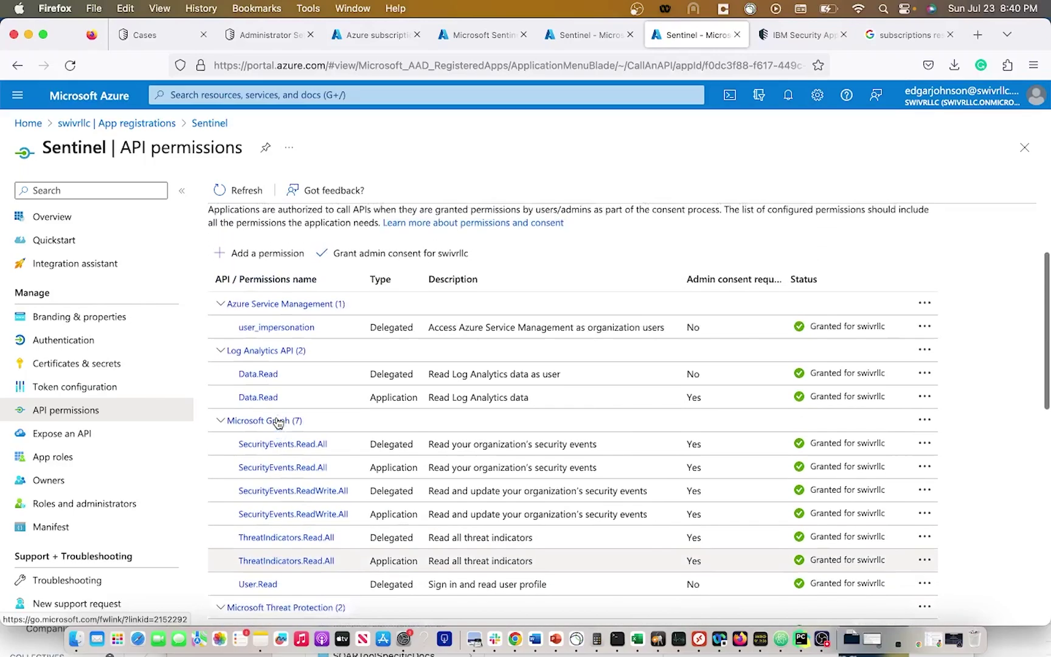
scroll(278, 422, "down", 2)
scroll(278, 422, "down", 8)
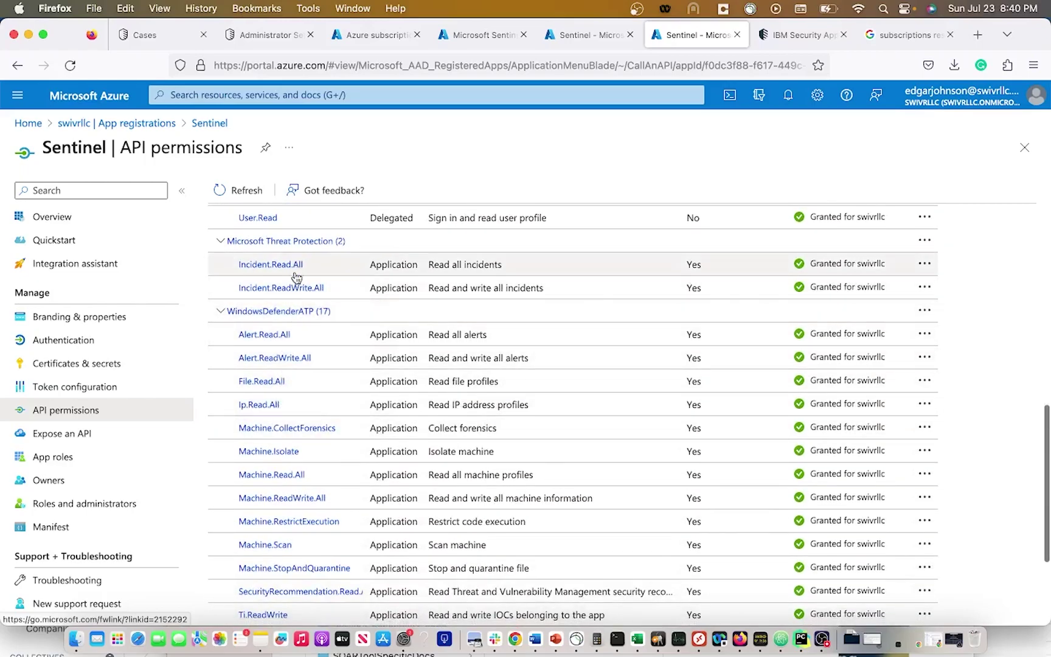
scroll(294, 340, "down", 1)
scroll(295, 343, "down", 1)
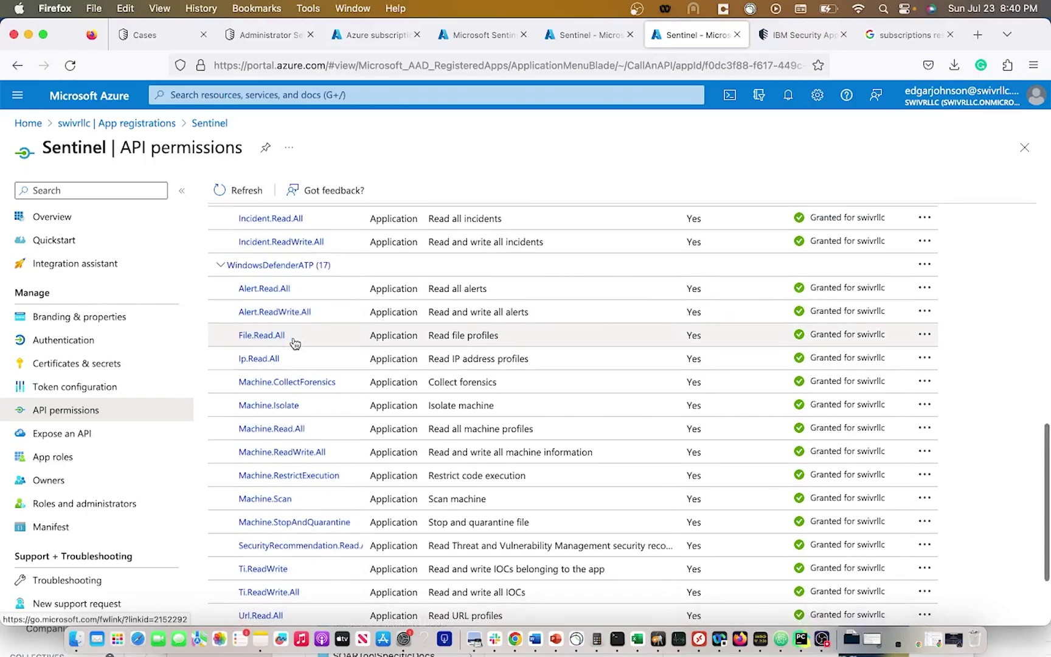
scroll(295, 343, "down", 2)
scroll(295, 344, "up", 1)
scroll(295, 344, "up", 13)
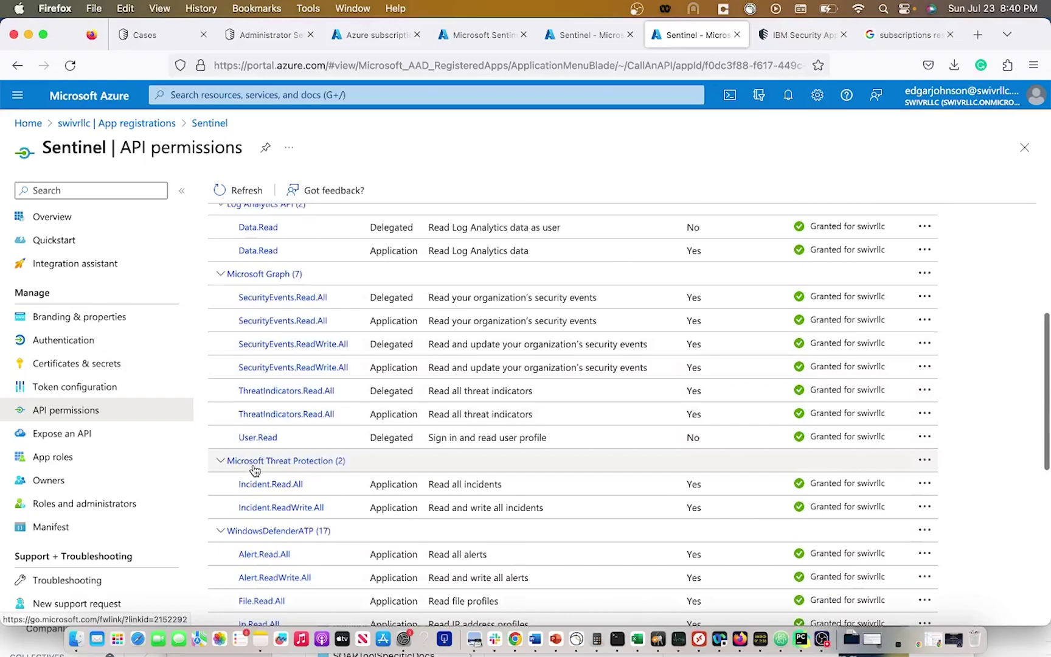
scroll(268, 436, "up", 2)
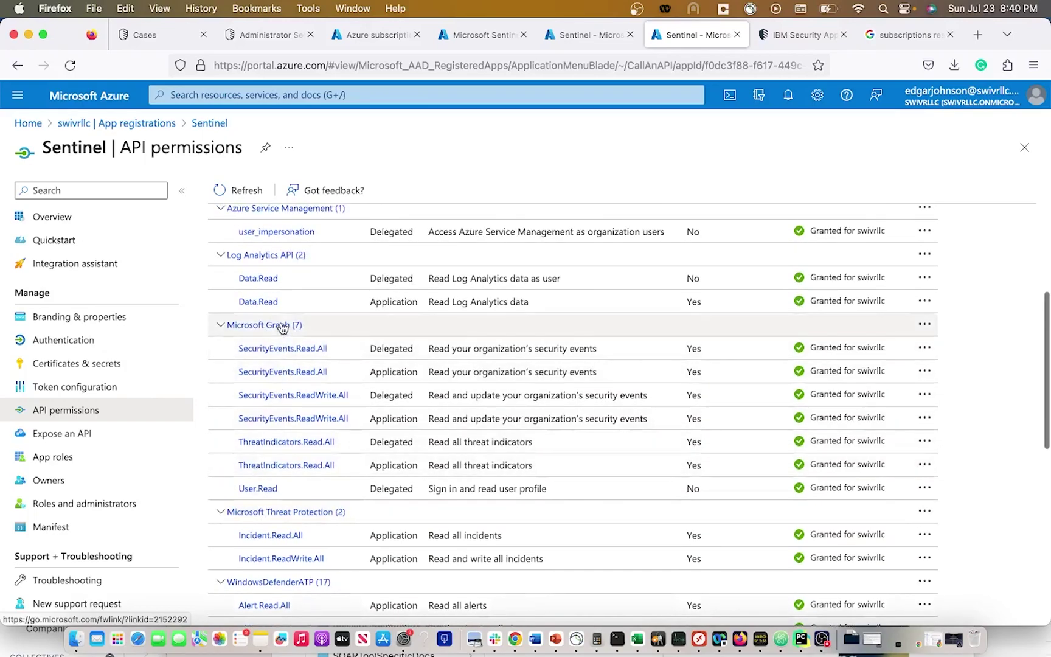
scroll(277, 340, "up", 2)
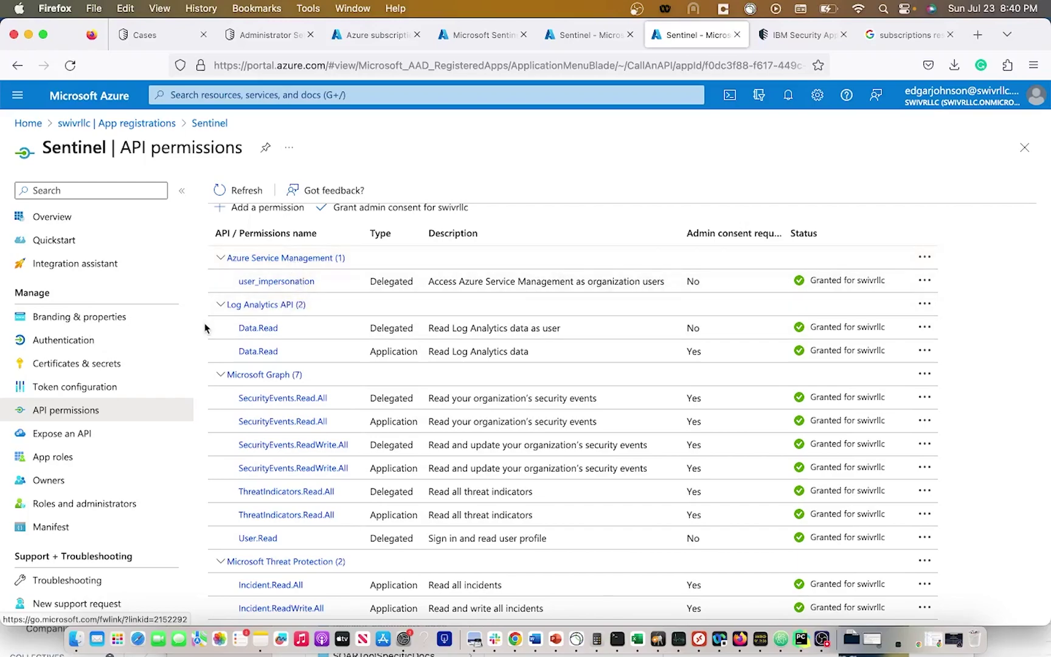
scroll(281, 290, "up", 3)
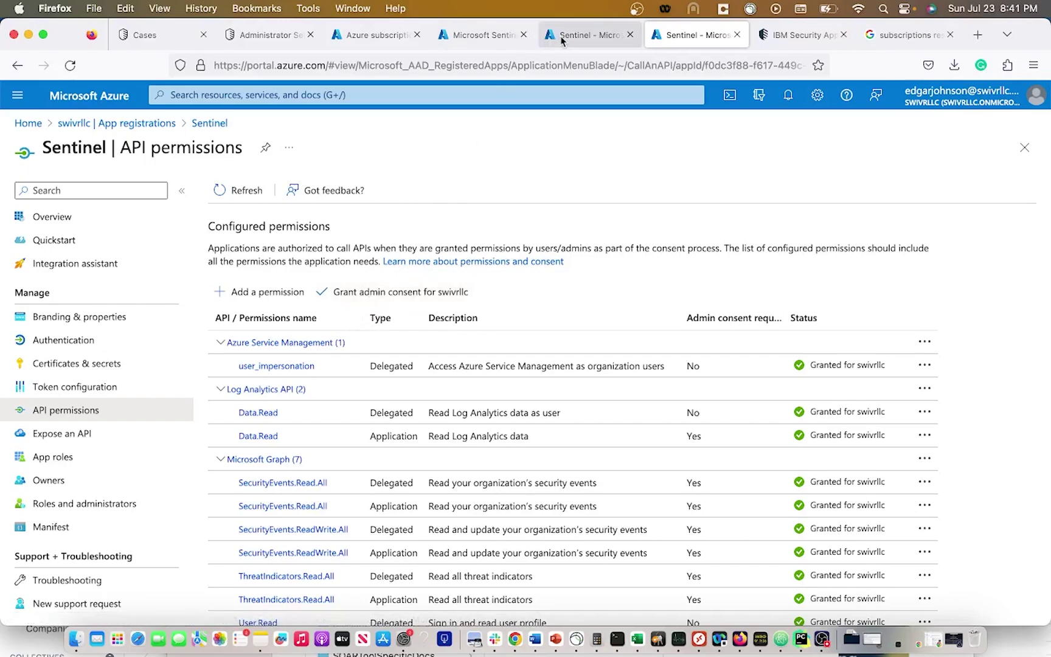
Go through the Subscriptions list to Azure subscription 1
left_click(496, 37)
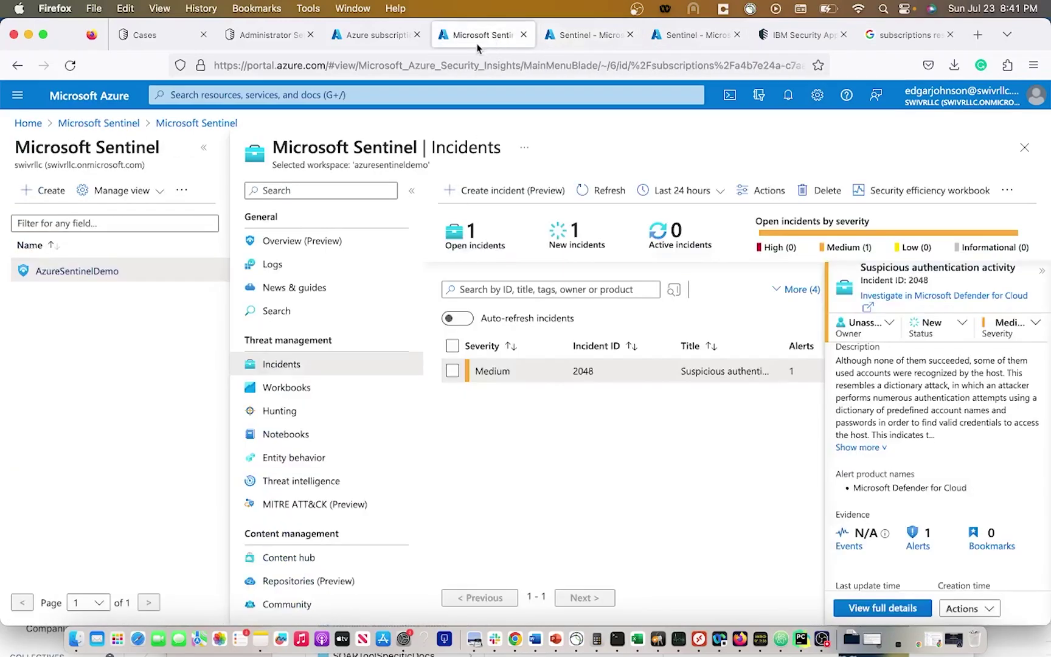
left_click(402, 38)
scroll(389, 367, "up", 15)
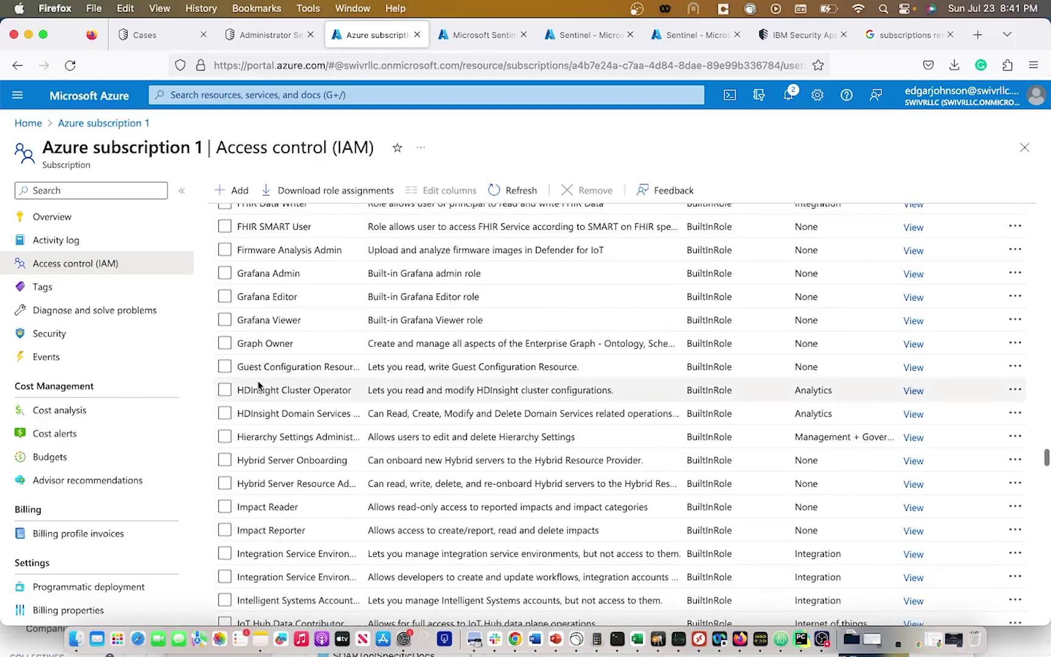
left_click(250, 92)
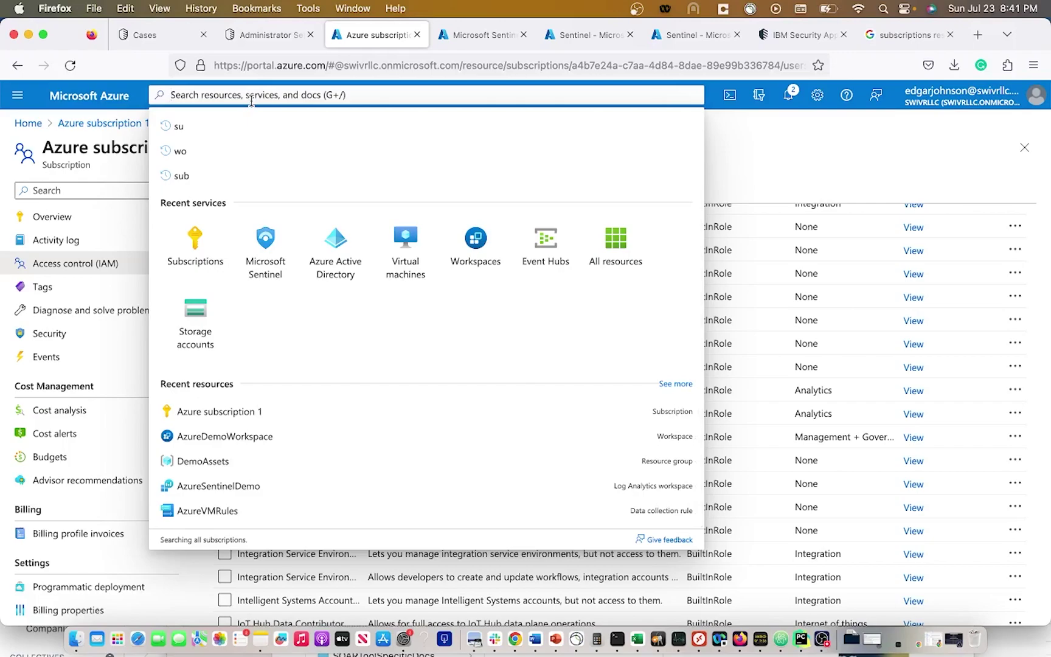
left_click(197, 263)
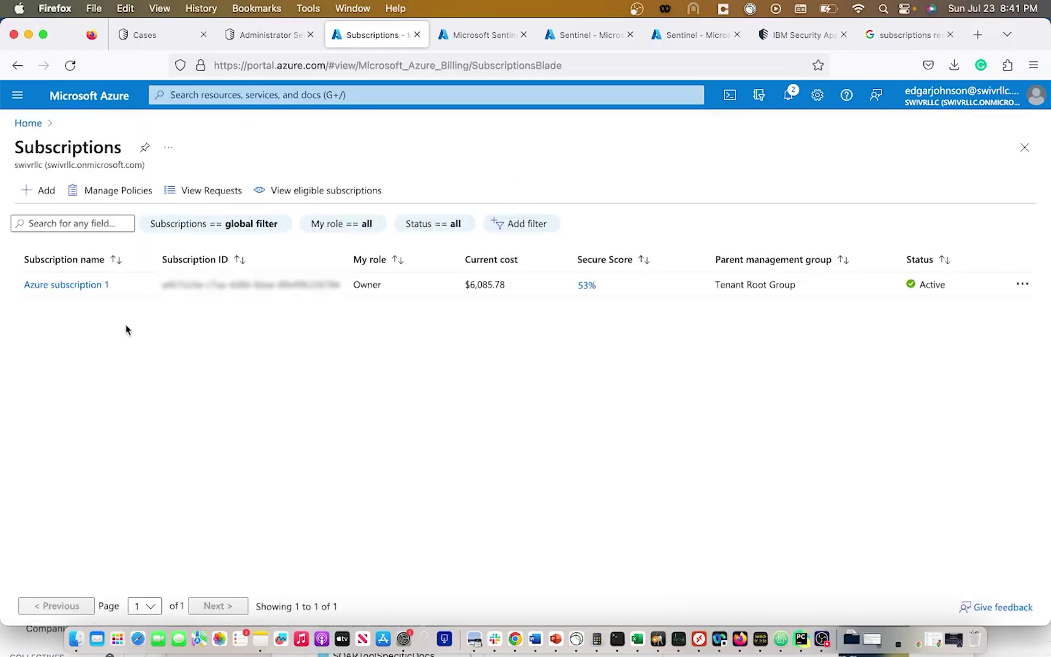
left_click(61, 285)
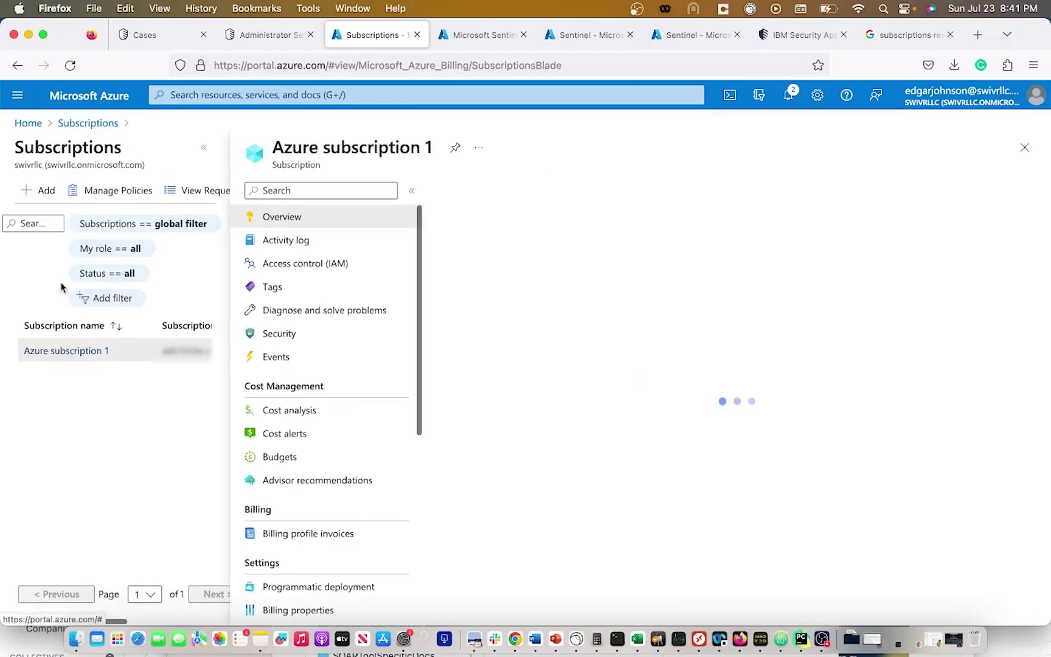
Filter Azure subscription 1's IAM role assignments to Sentinel, showing the Microsoft Sentinel Reader assignment
left_click(319, 263)
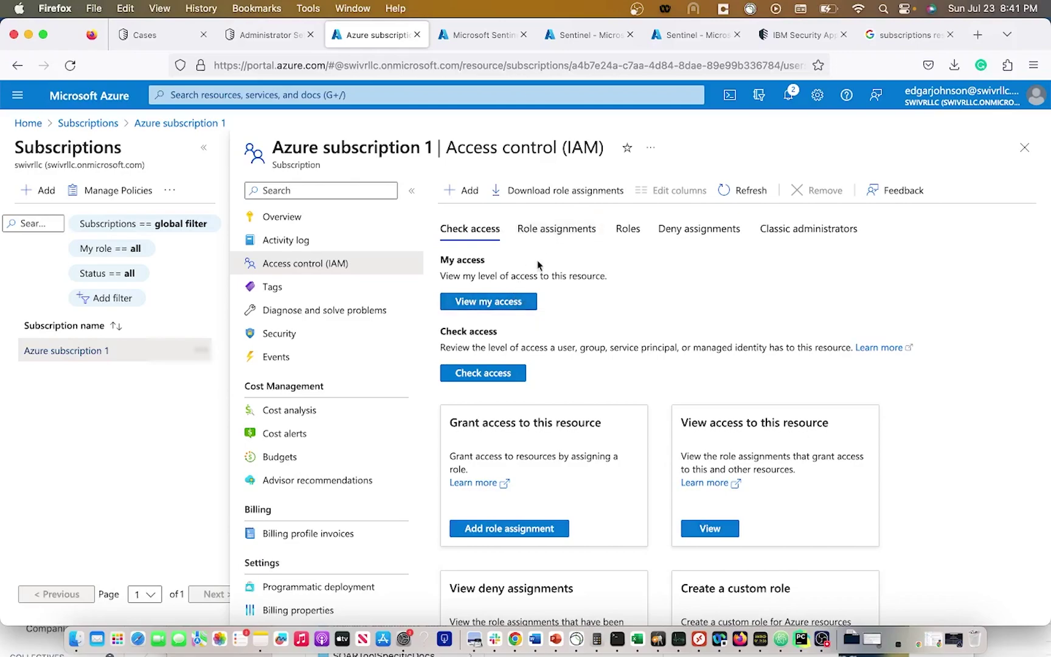
left_click(547, 230)
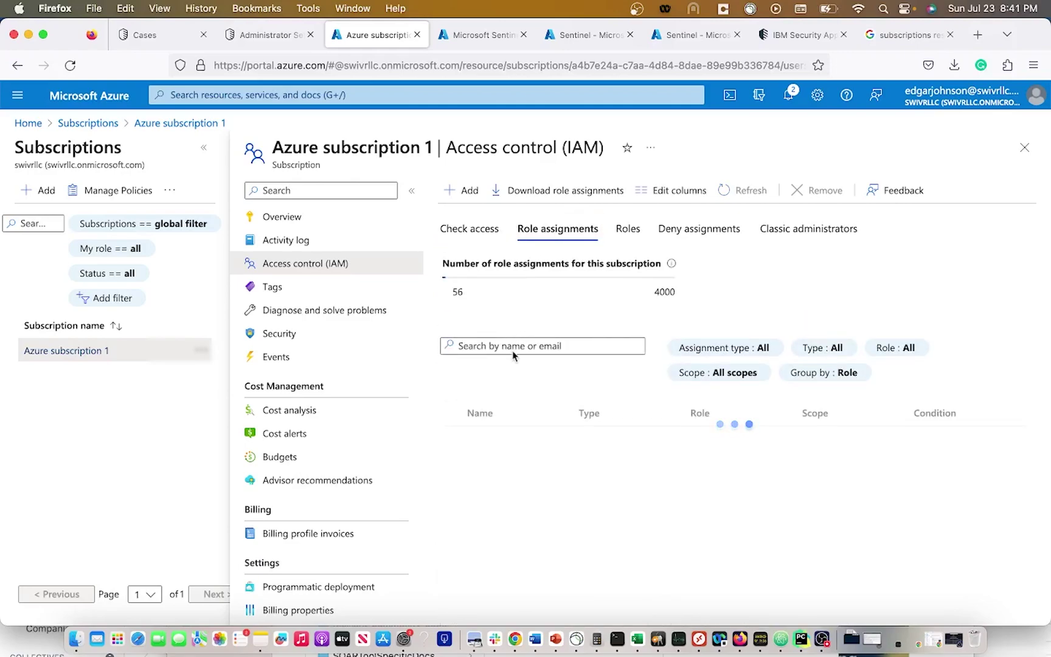
left_click(512, 347)
type("Sentinel")
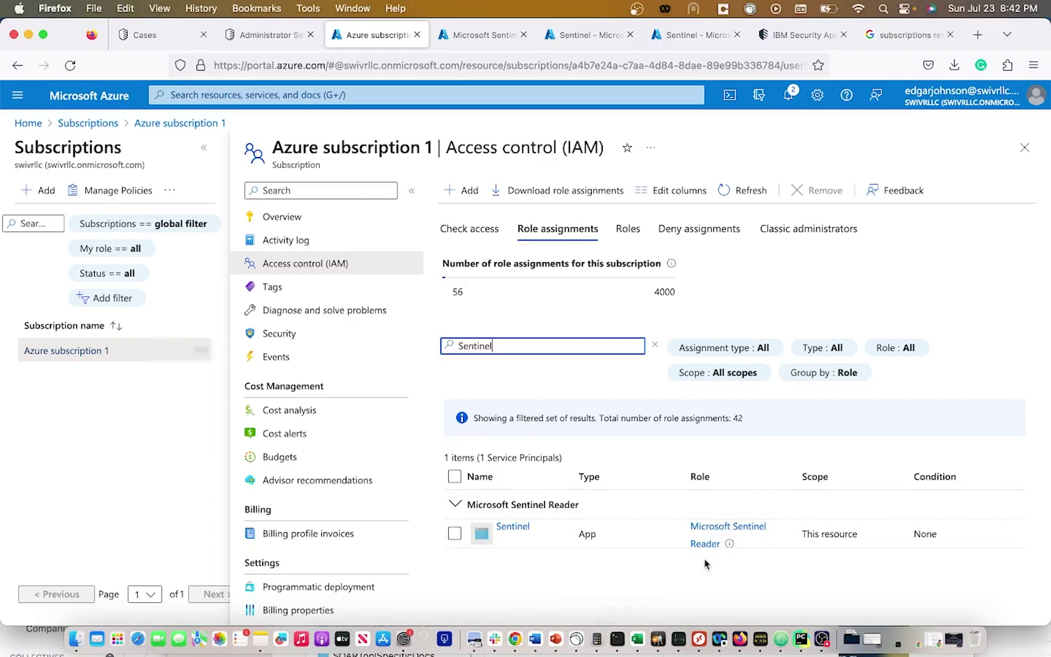
left_click(464, 192)
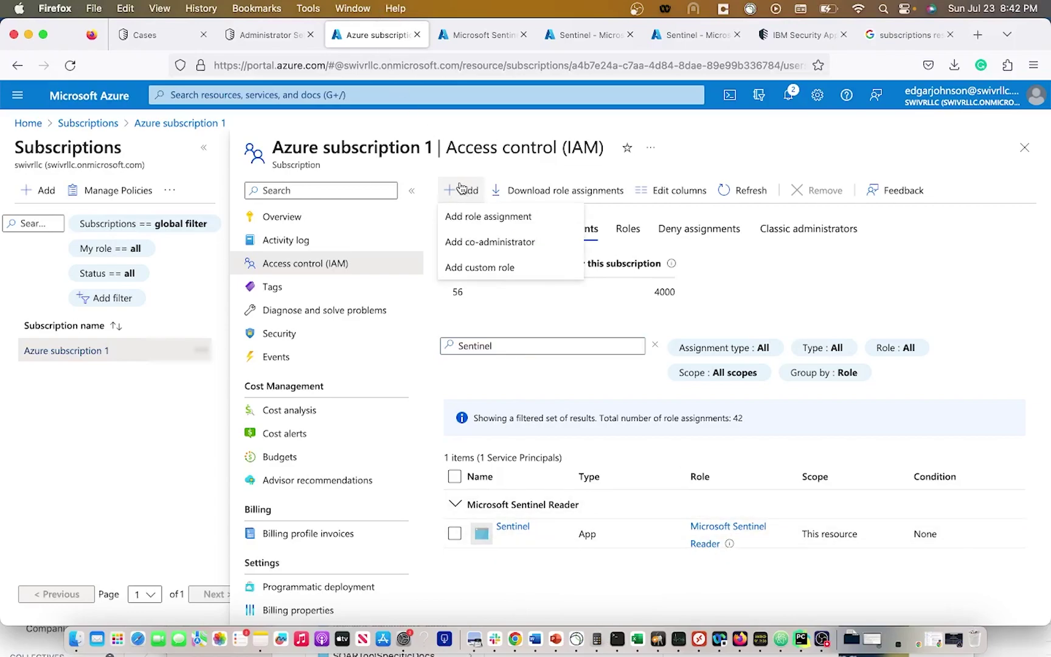
Start a new role assignment and select the Microsoft Sentinel Reader role
left_click(467, 216)
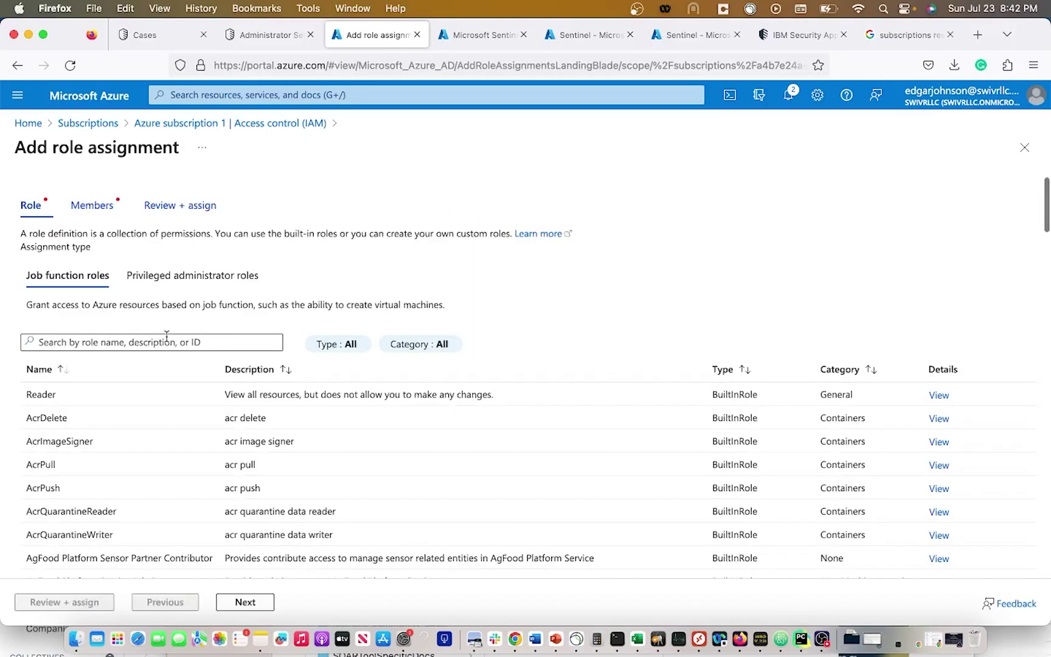
left_click(133, 339)
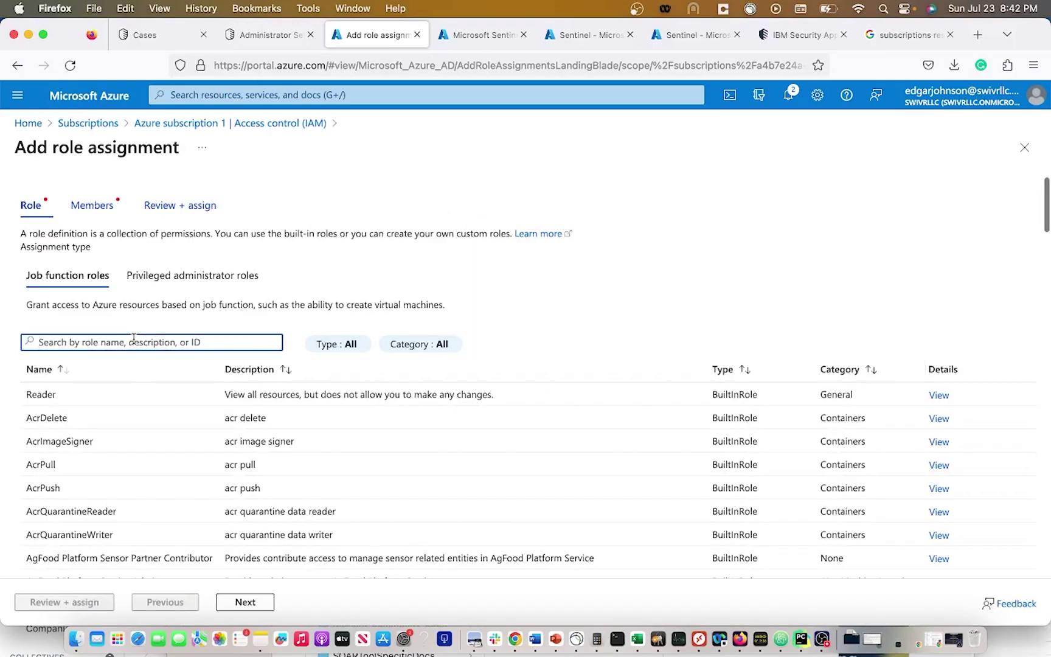
type("Sentinel")
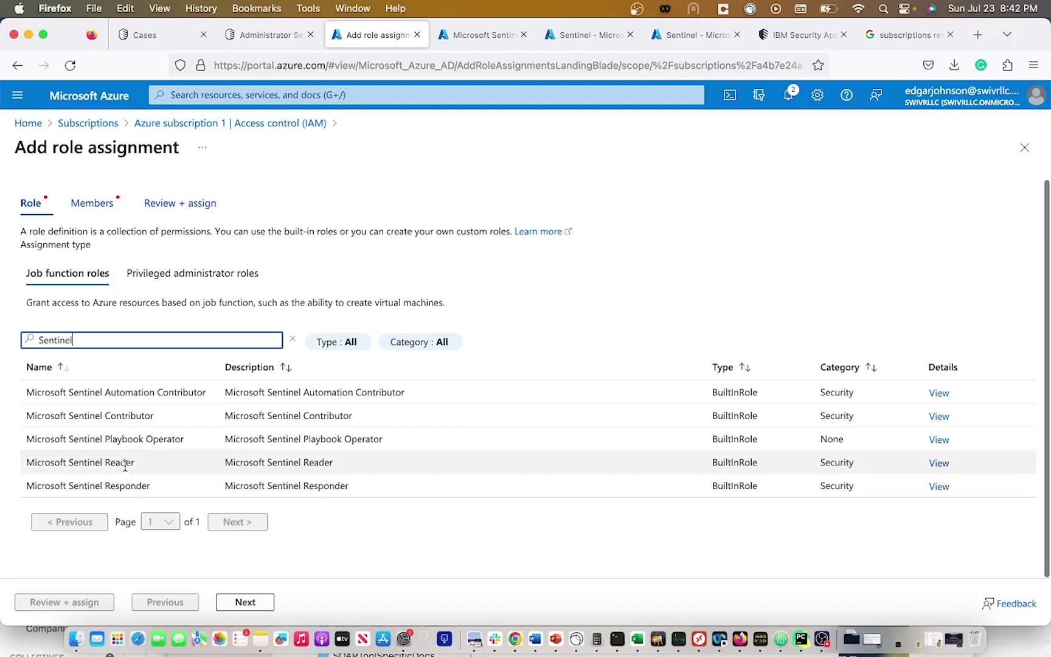
left_click(36, 463)
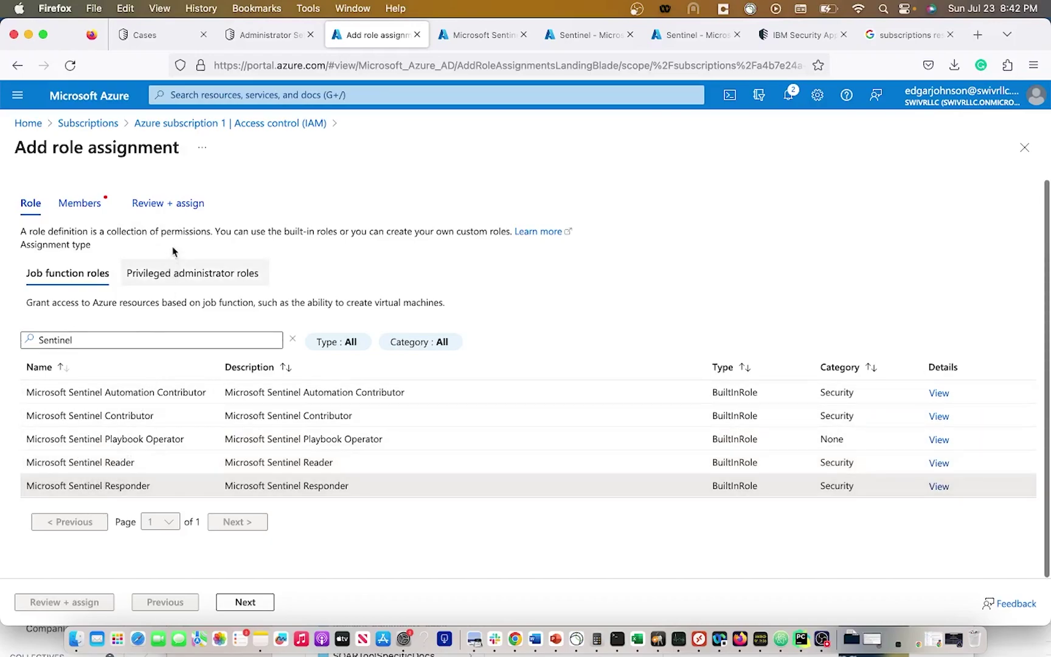
left_click(166, 204)
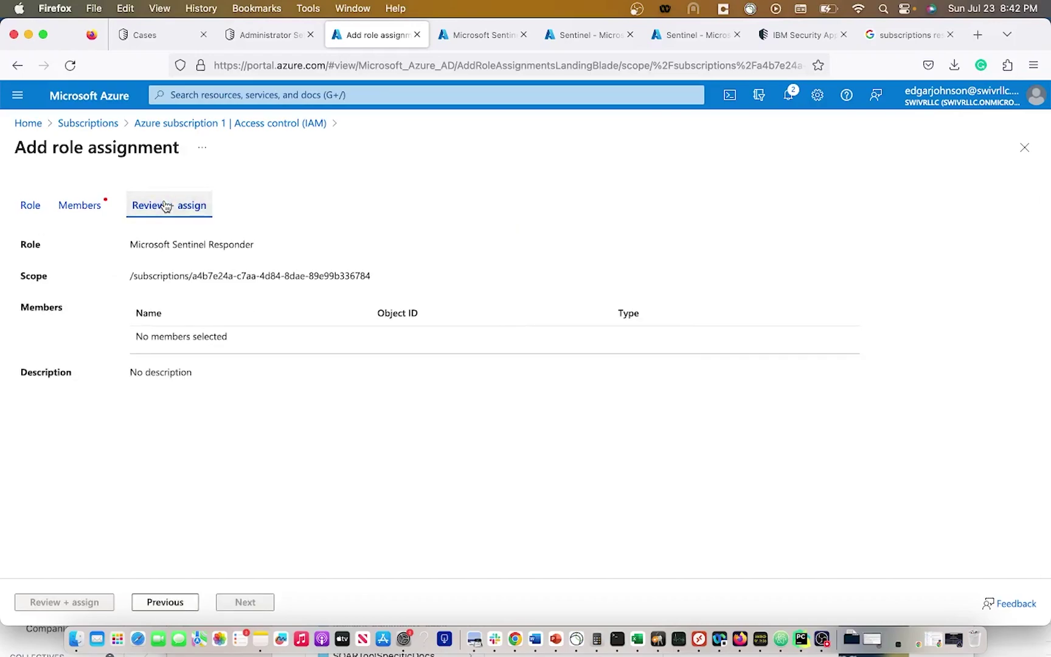
left_click(90, 203)
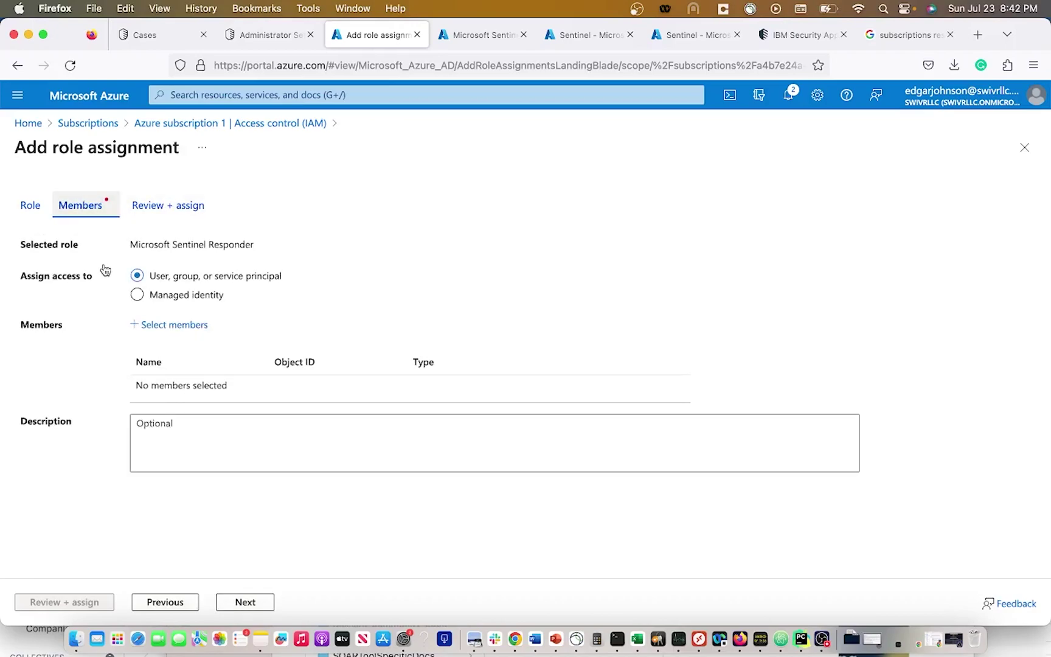
left_click(35, 206)
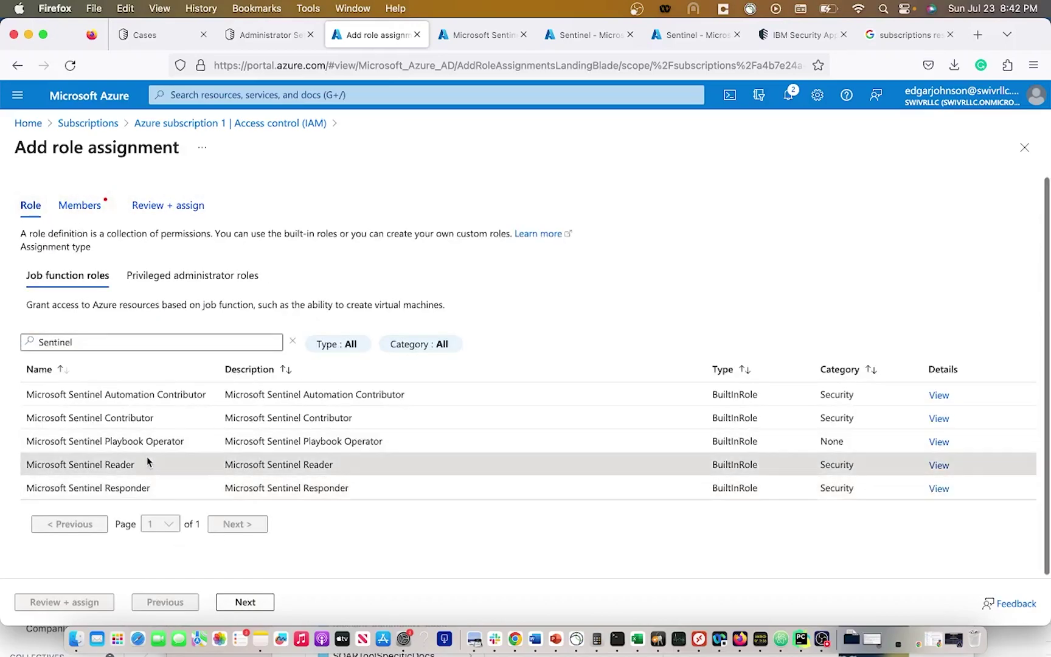
left_click(146, 463)
Add the Sentinel app as the assignment's member and advance to Review + assign
left_click(243, 602)
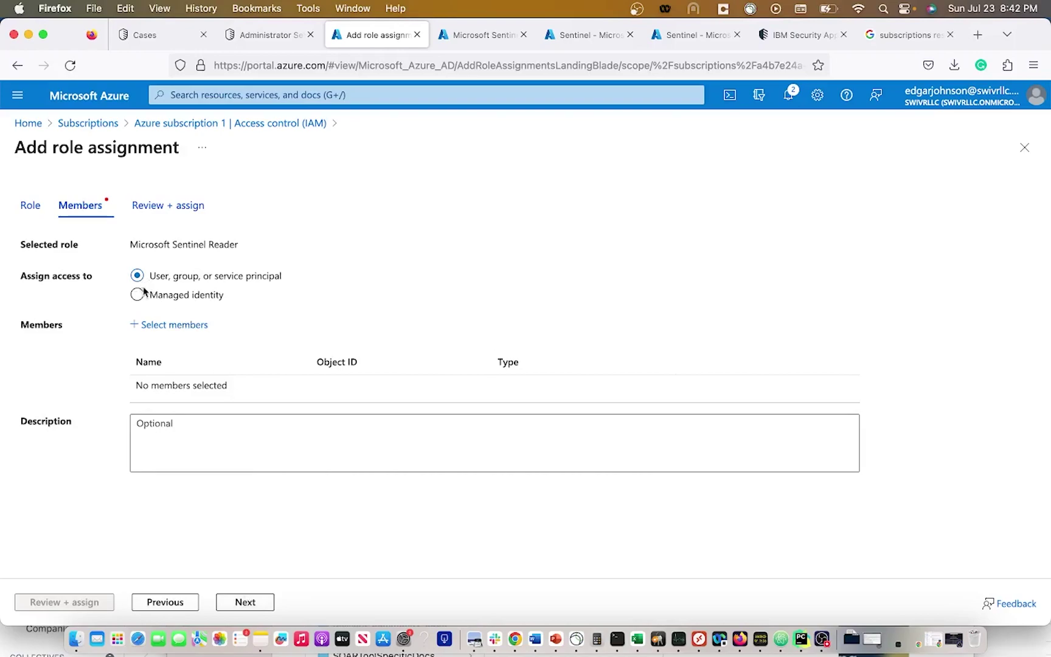
left_click(154, 326)
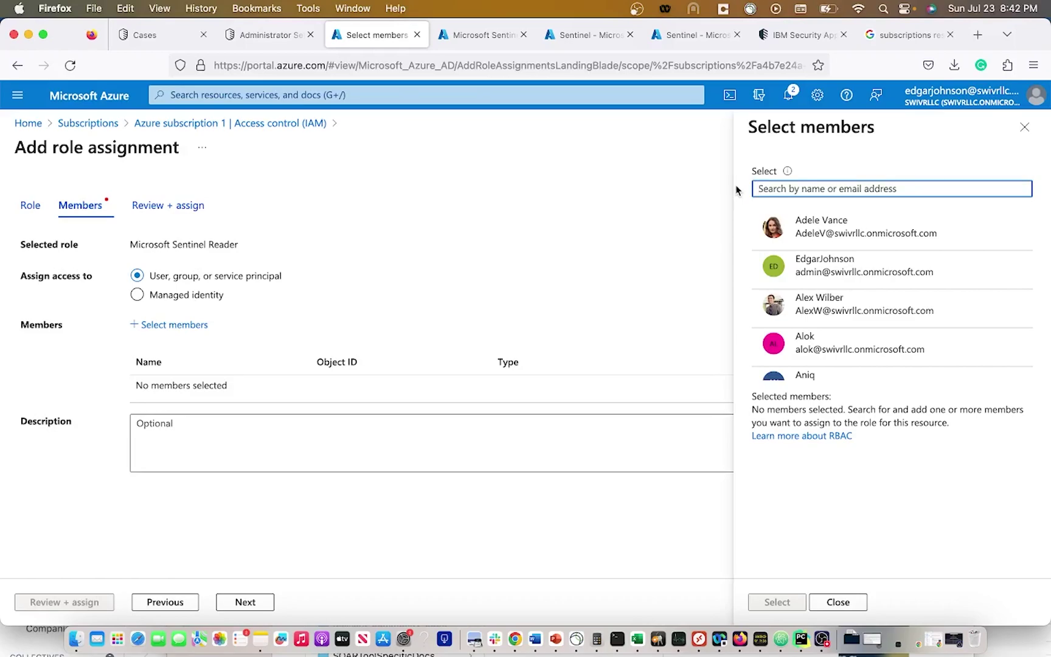
type("Sentinel")
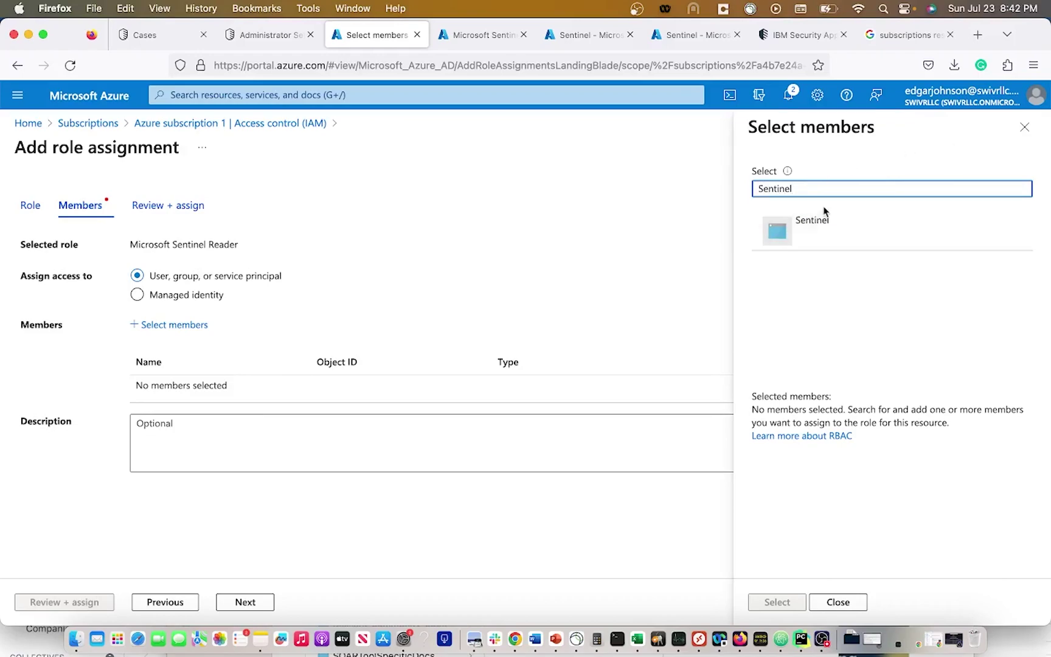
left_click(817, 227)
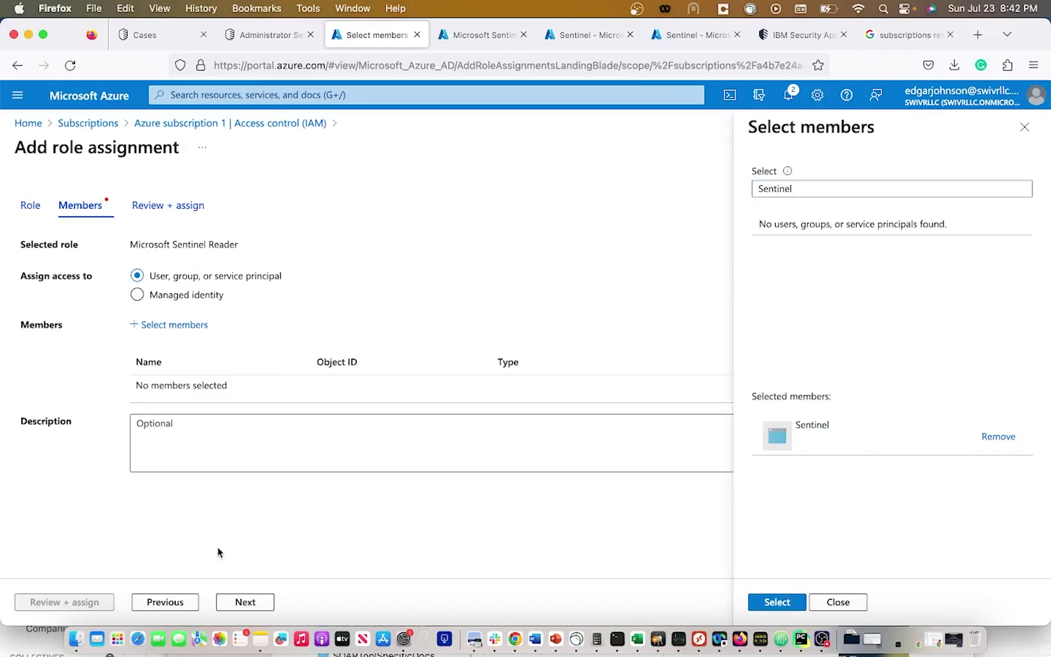
left_click(773, 602)
left_click(251, 601)
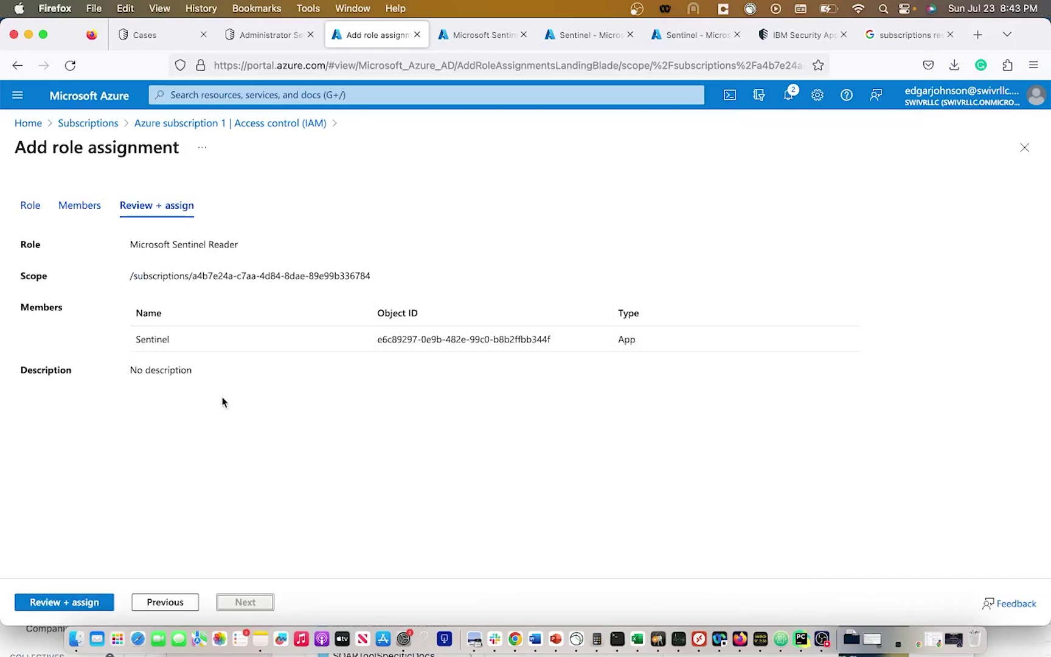
left_click(474, 639)
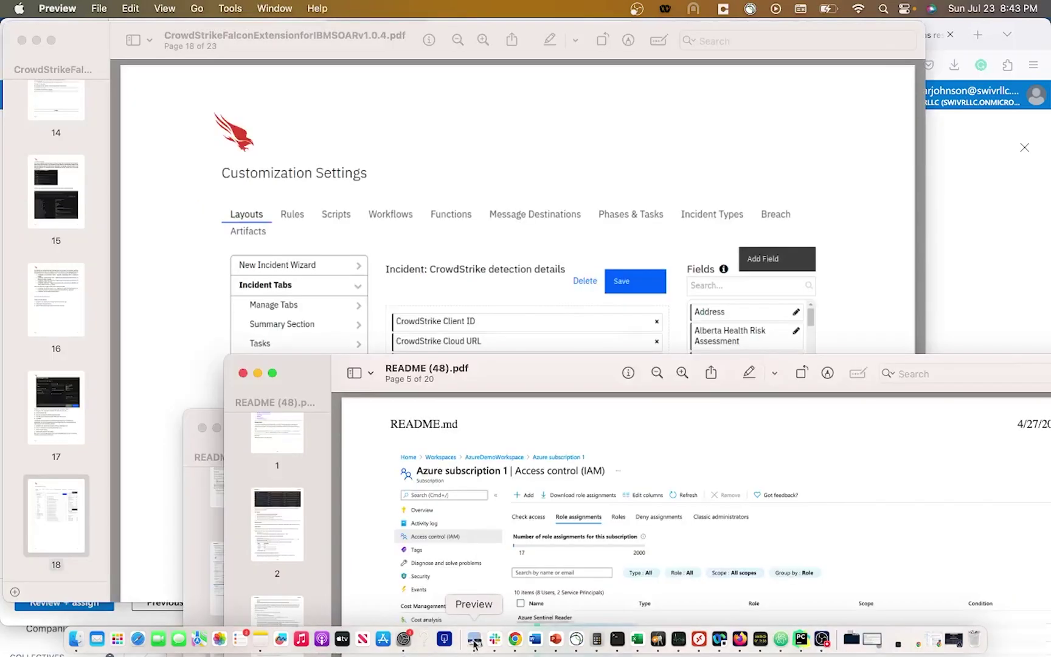
Check README (48).pdf page 5 in Preview, then return to the Azure review step
left_click(36, 40)
left_click_drag(526, 356, 270, 20)
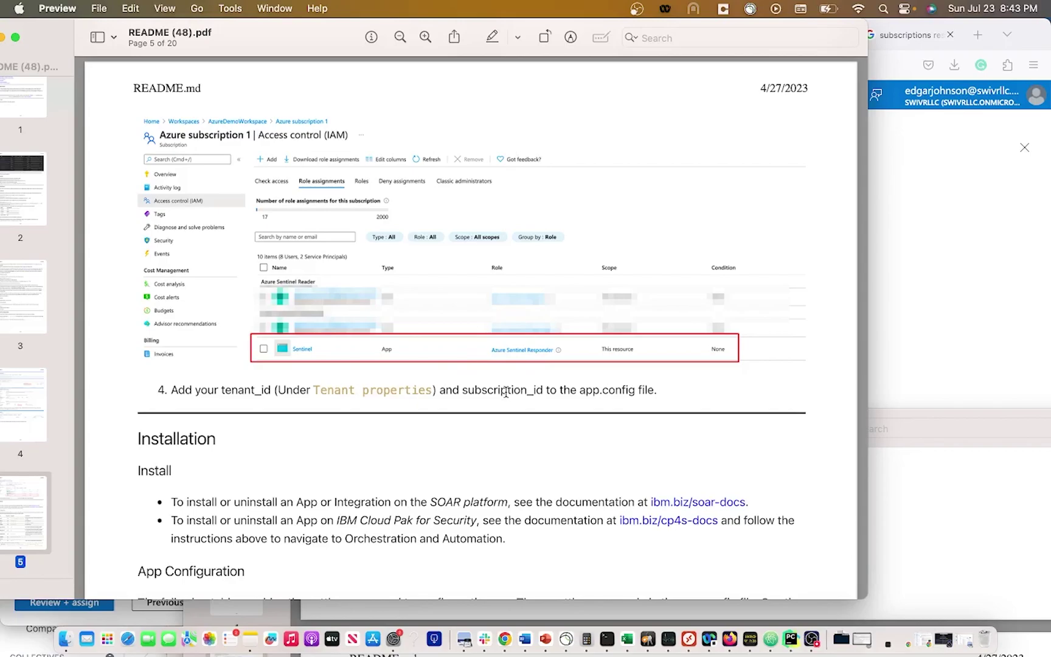
scroll(505, 392, "down", 2)
scroll(506, 392, "up", 8)
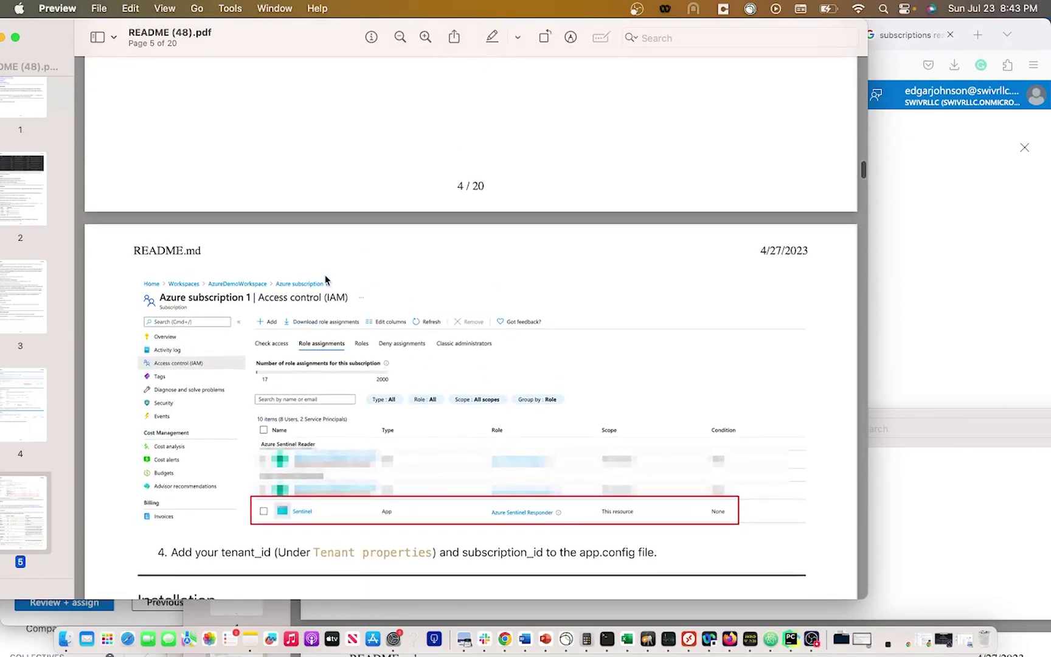
left_click_drag(231, 20, 443, 361)
left_click(432, 238)
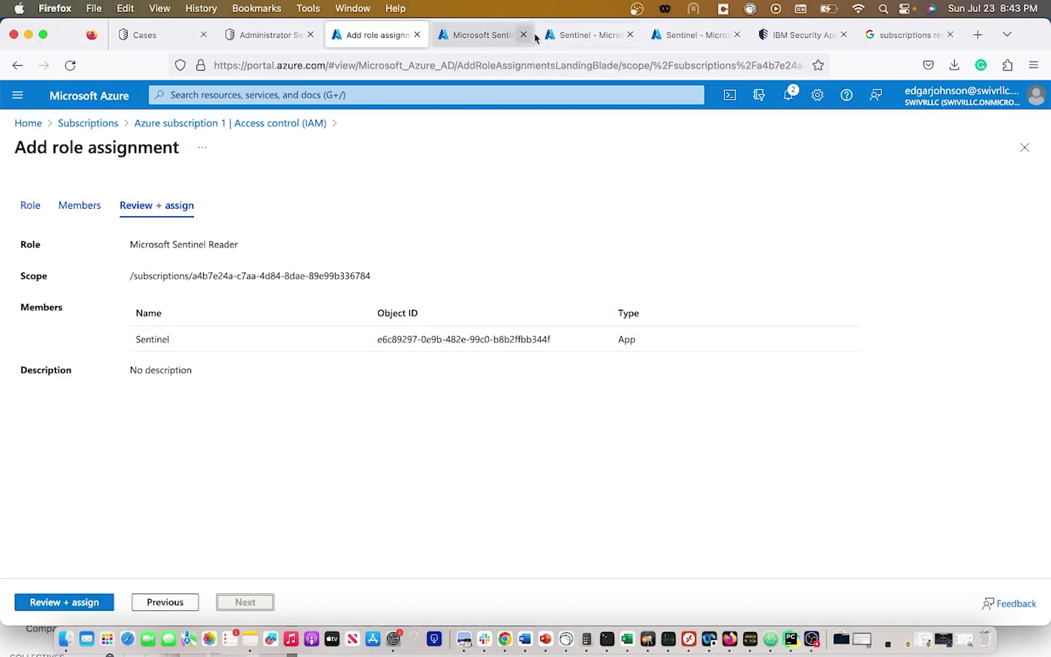
Open the Microsoft Sentinel app's app.config from the Configuration tab to view its Azure and polling settings
left_click(284, 38)
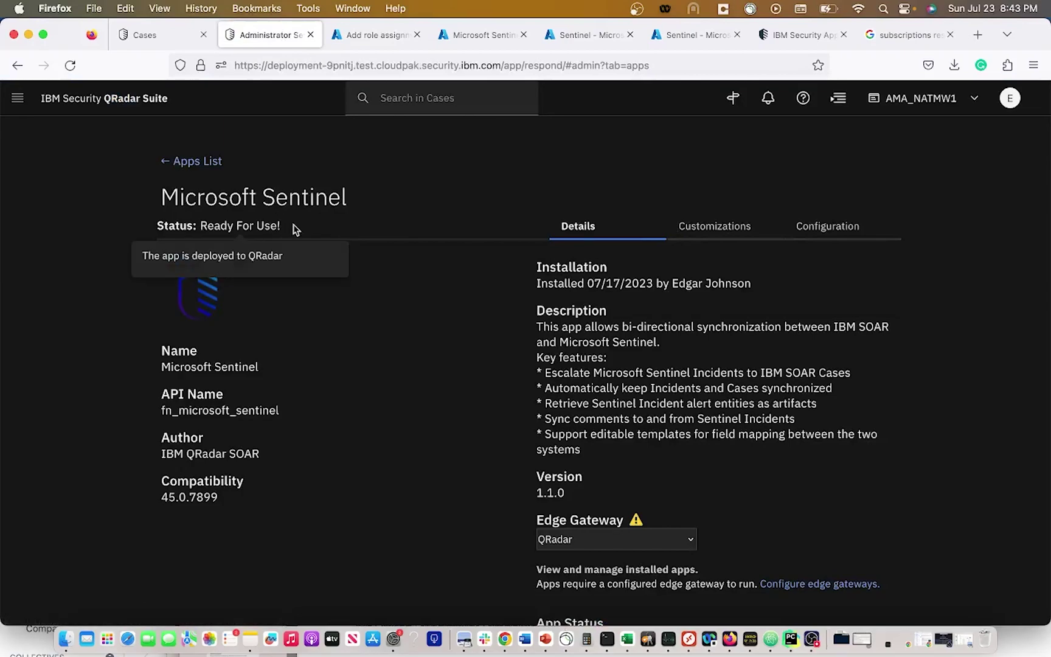
left_click(854, 235)
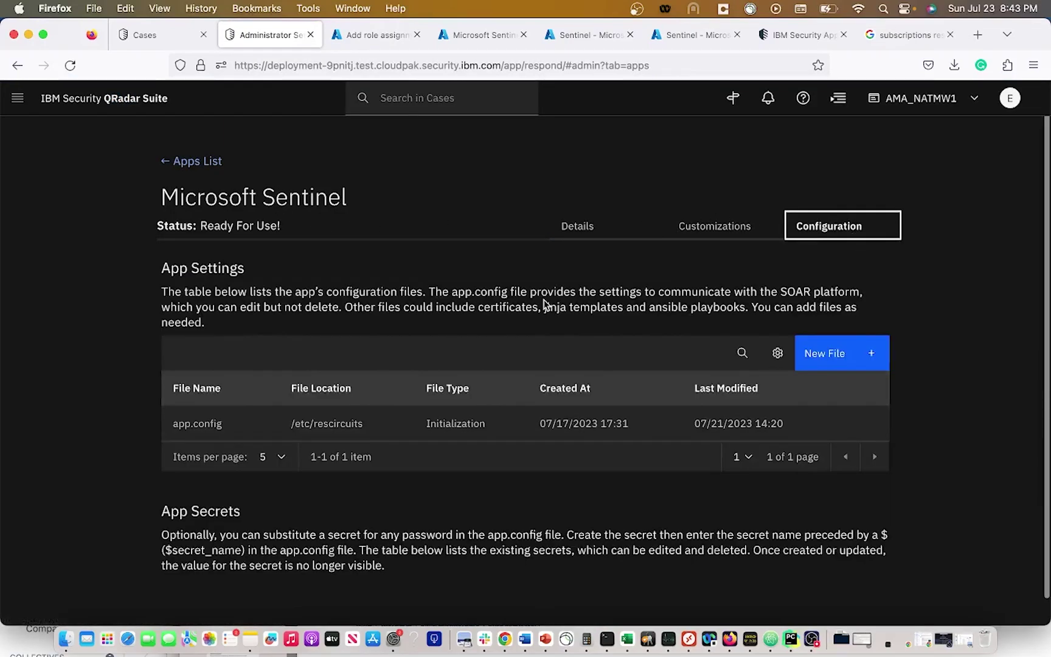
scroll(552, 358, "down", 3)
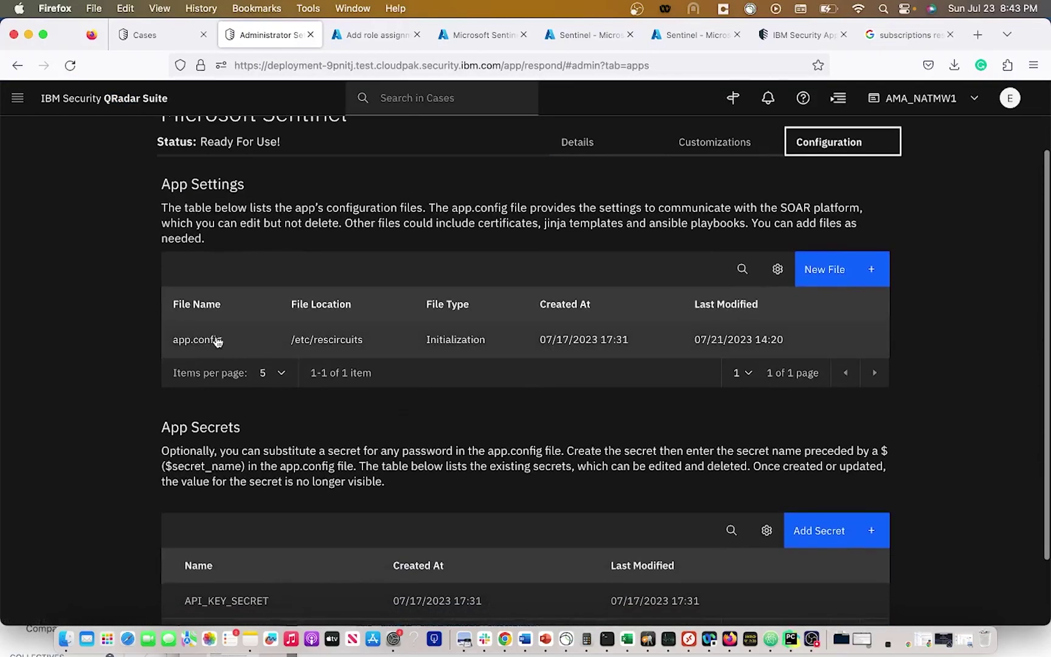
left_click(217, 341)
scroll(338, 417, "down", 2)
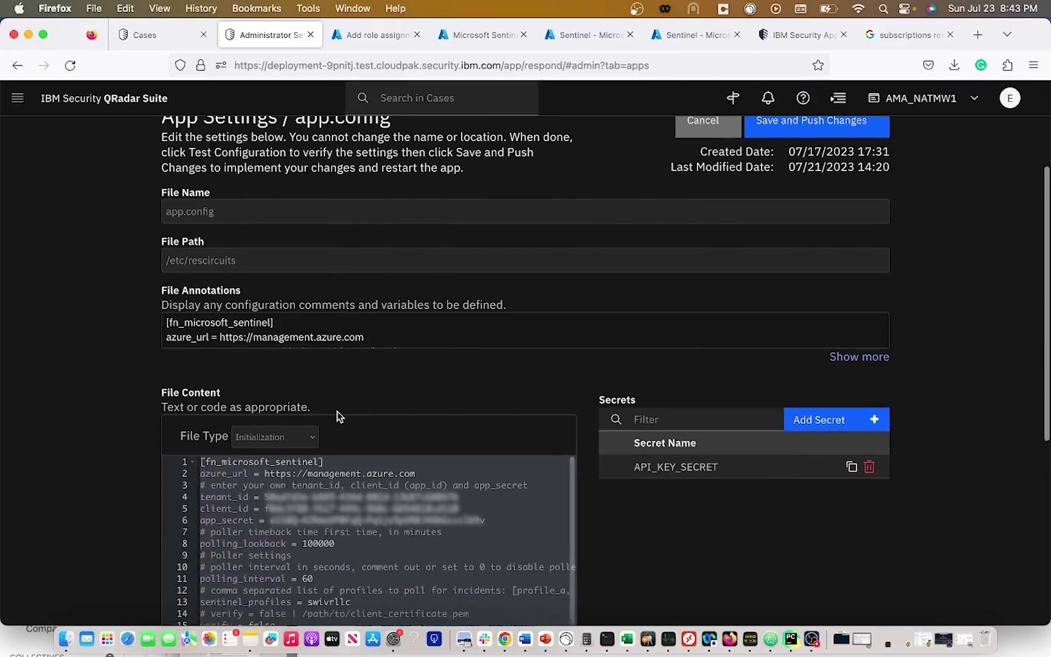
scroll(339, 416, "down", 3)
scroll(346, 433, "up", 3)
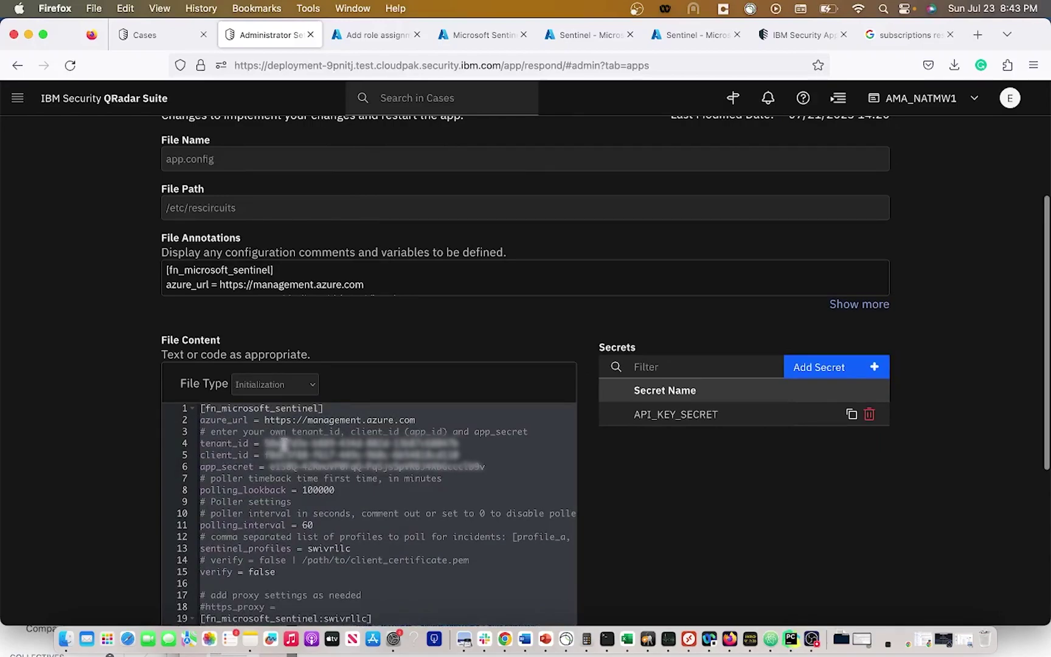
Review the Sentinel app's five client secrets, including the sentinel 1yr value, then return to QRadar
left_click(486, 36)
left_click(592, 35)
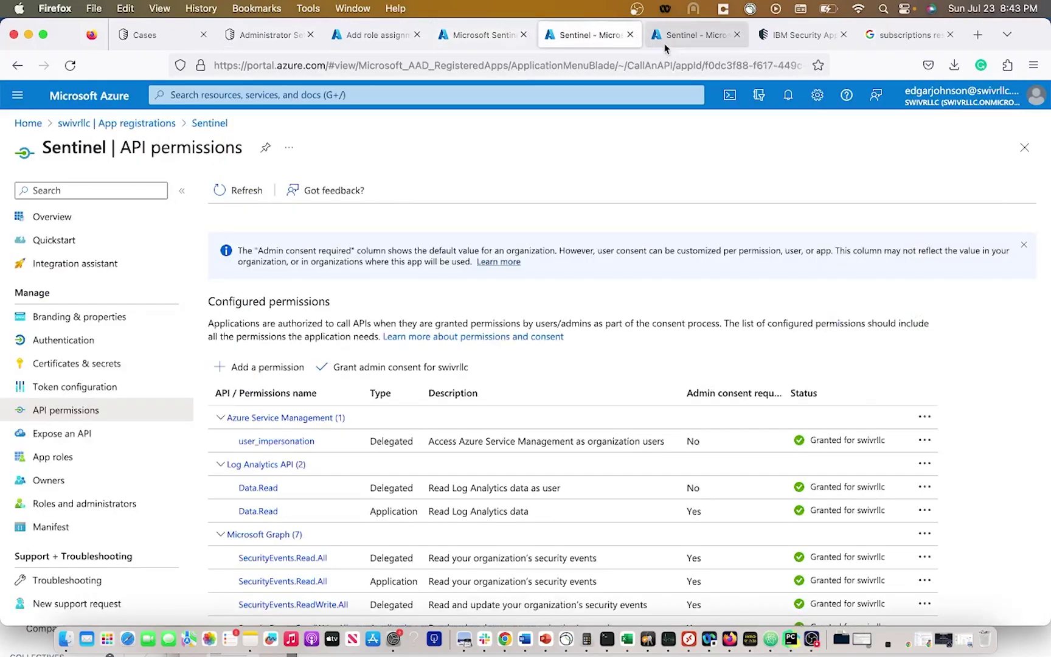
left_click(86, 364)
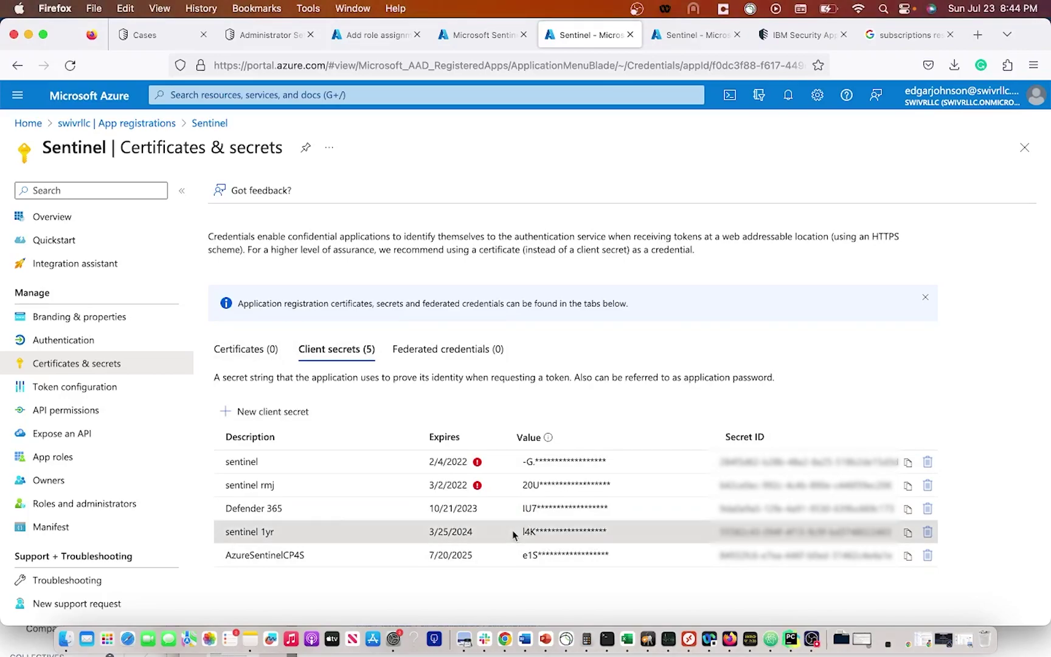
left_click_drag(514, 530, 623, 537)
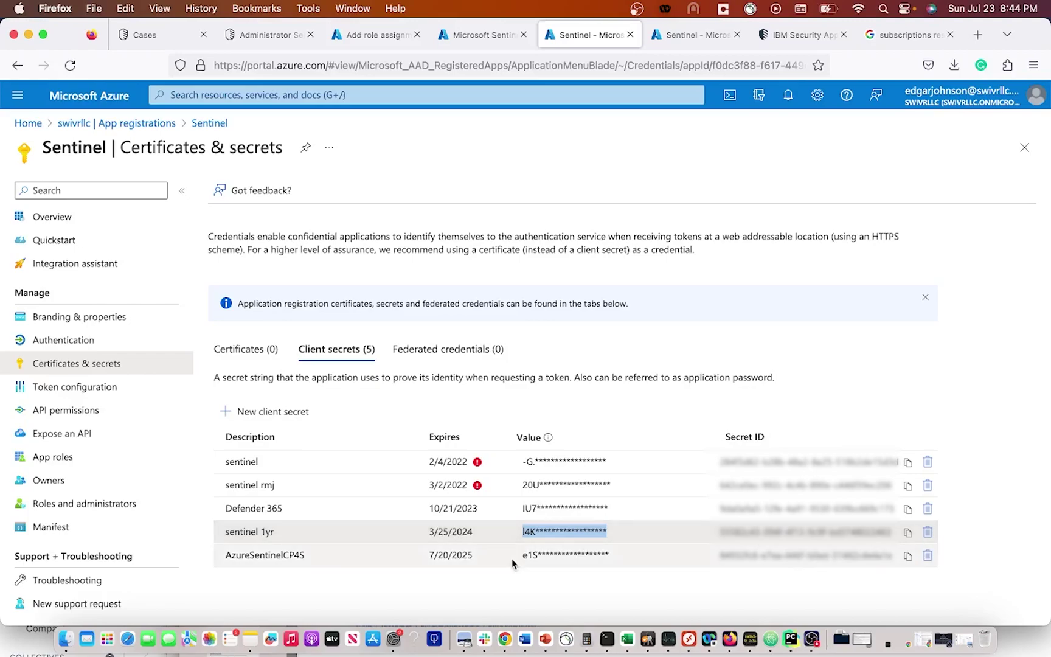
left_click(277, 46)
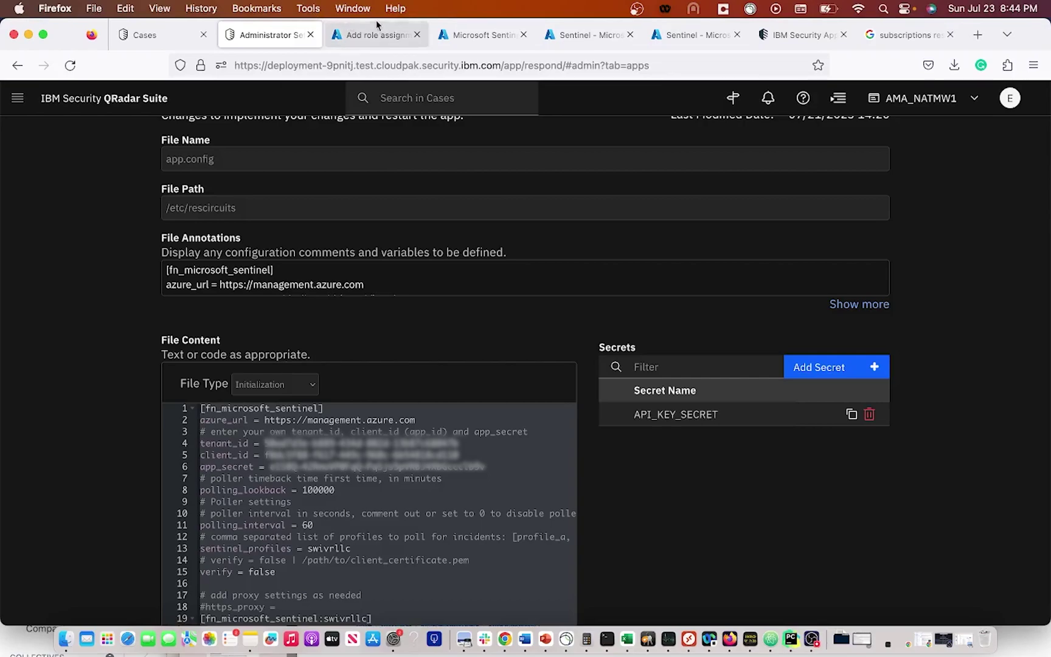
Copy the Sentinel app's Application (client) ID from its Overview and return to QRadar's app.config
left_click(673, 33)
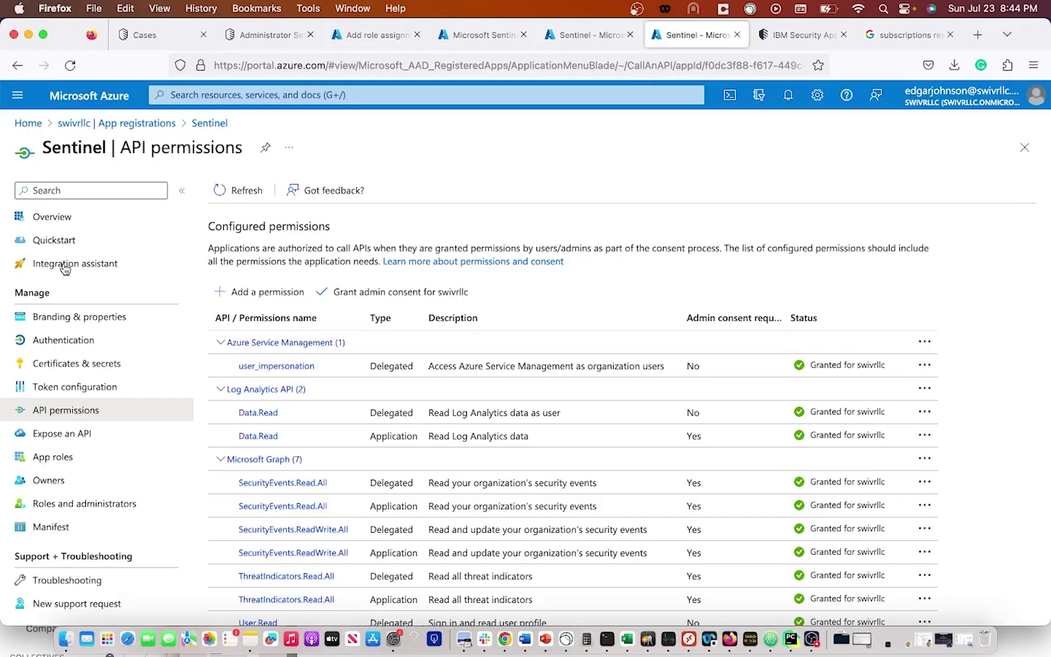
left_click(53, 216)
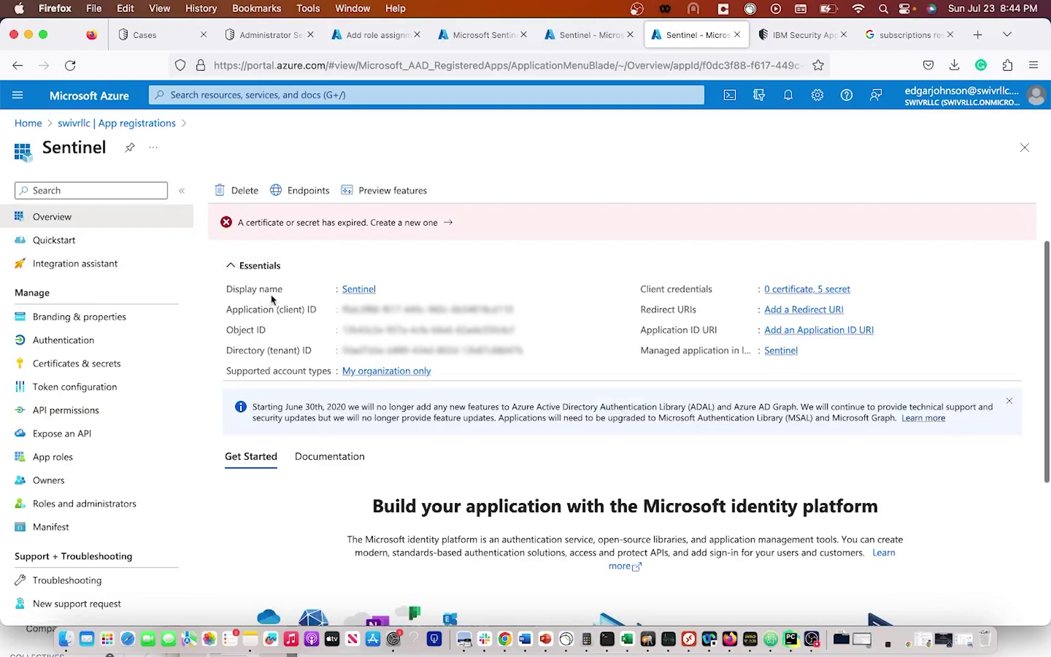
left_click_drag(238, 309, 357, 310)
left_click(340, 352)
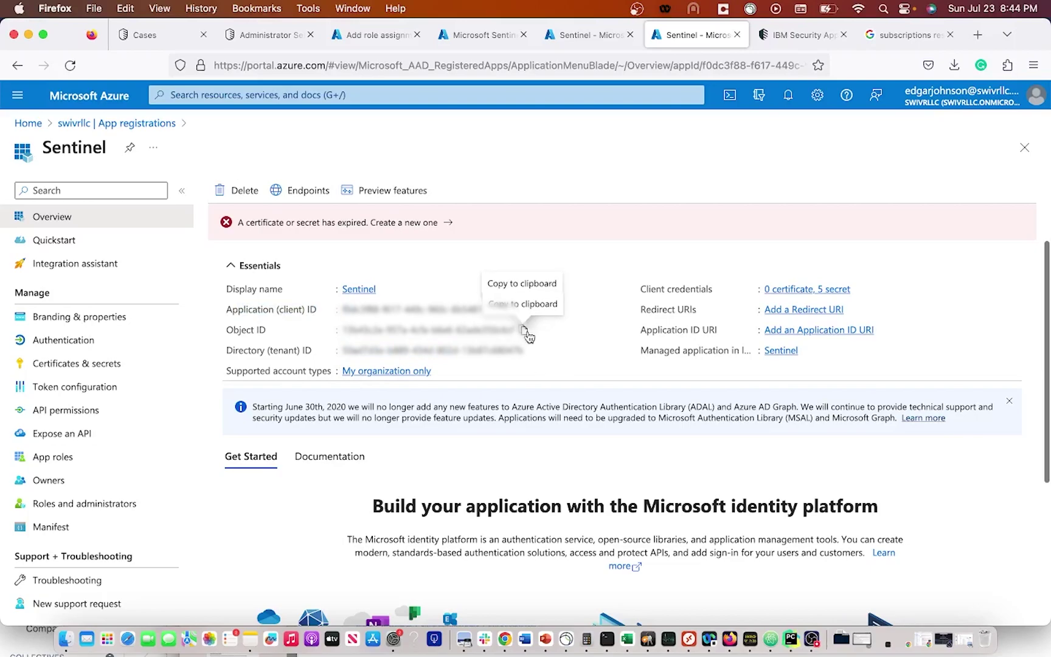
left_click(240, 29)
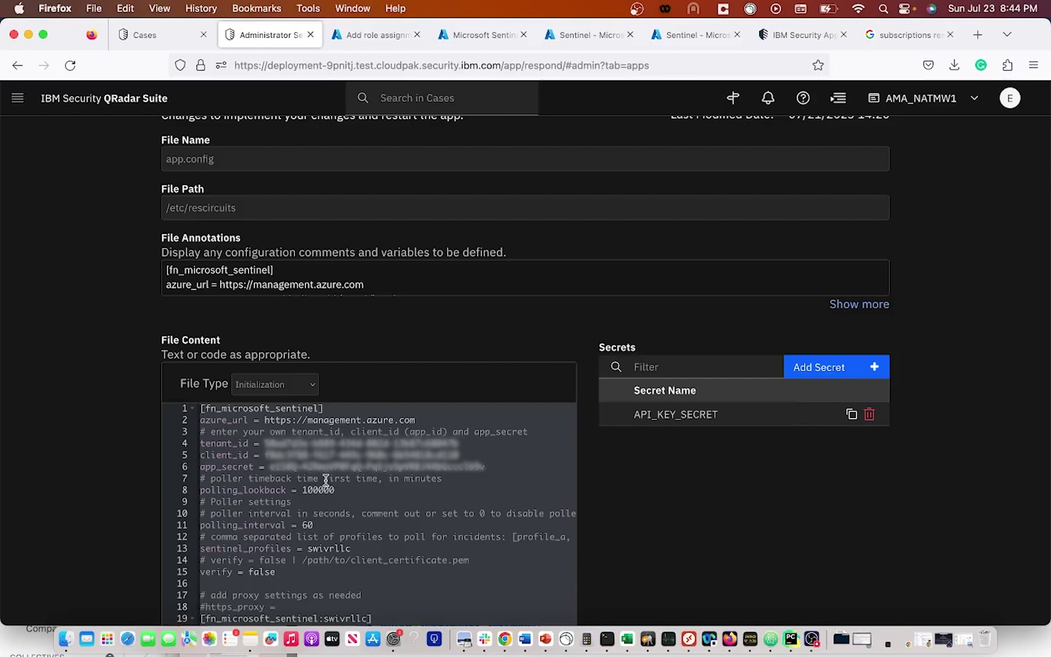
scroll(323, 471, "down", 2)
scroll(326, 481, "down", 1)
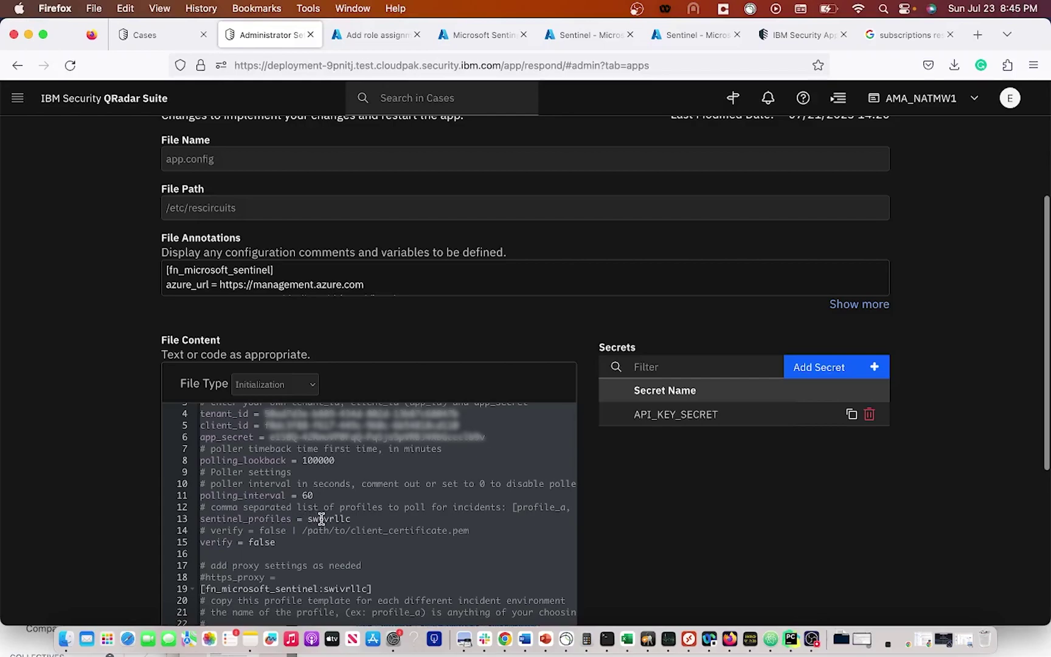
scroll(328, 518, "down", 5)
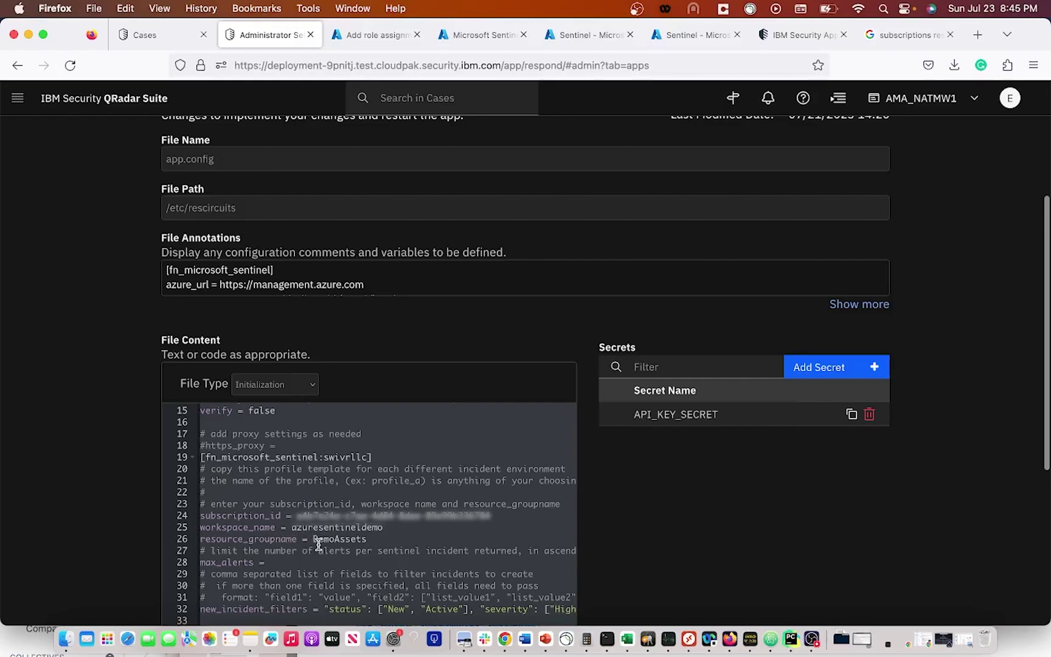
scroll(325, 543, "up", 1)
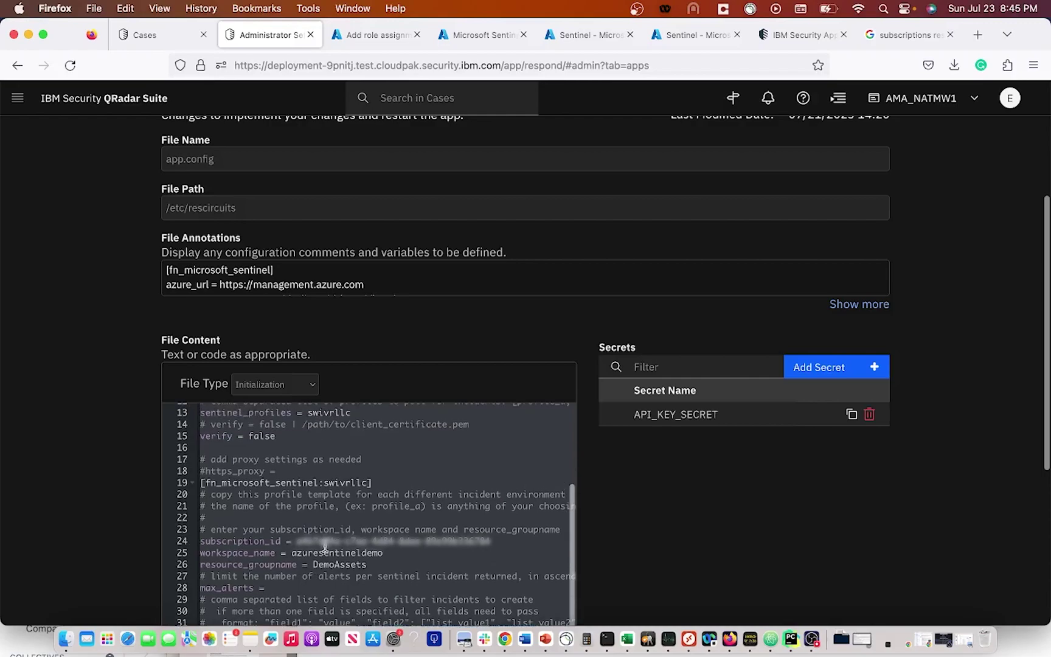
Compare the Sentinel workspace name azuresentineldemo against the workspace name in app.config
left_click(490, 41)
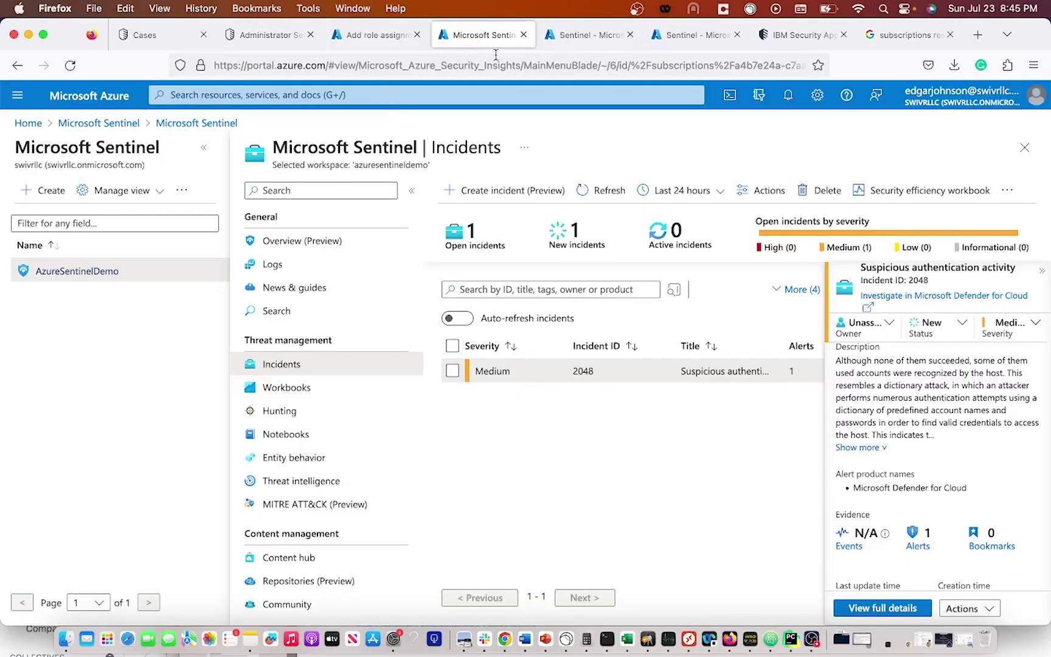
left_click(580, 37)
left_click(354, 95)
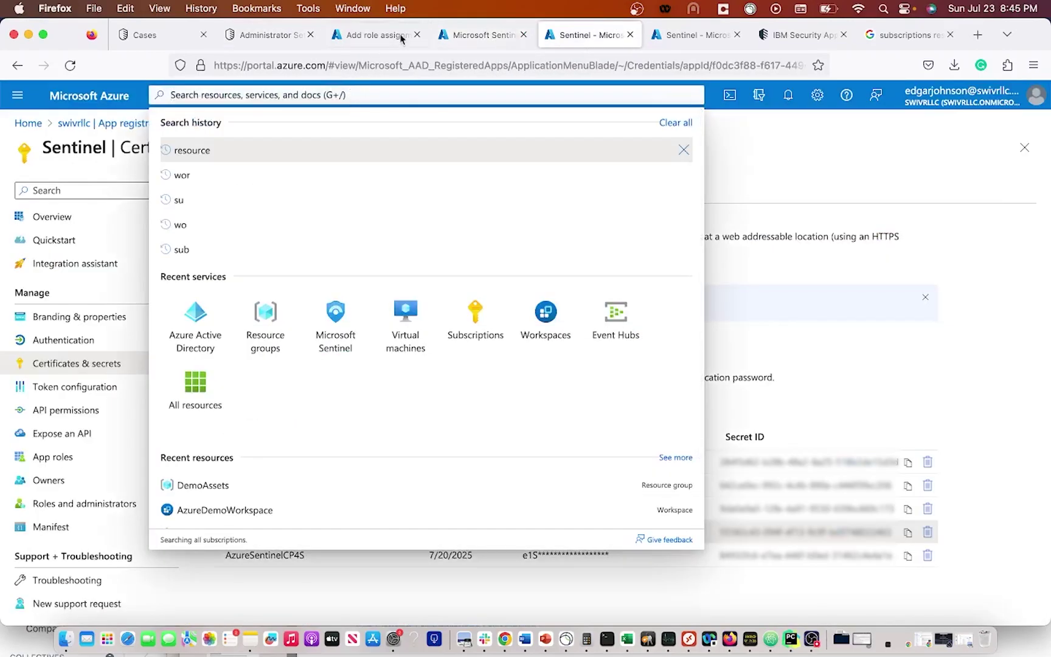
left_click(475, 37)
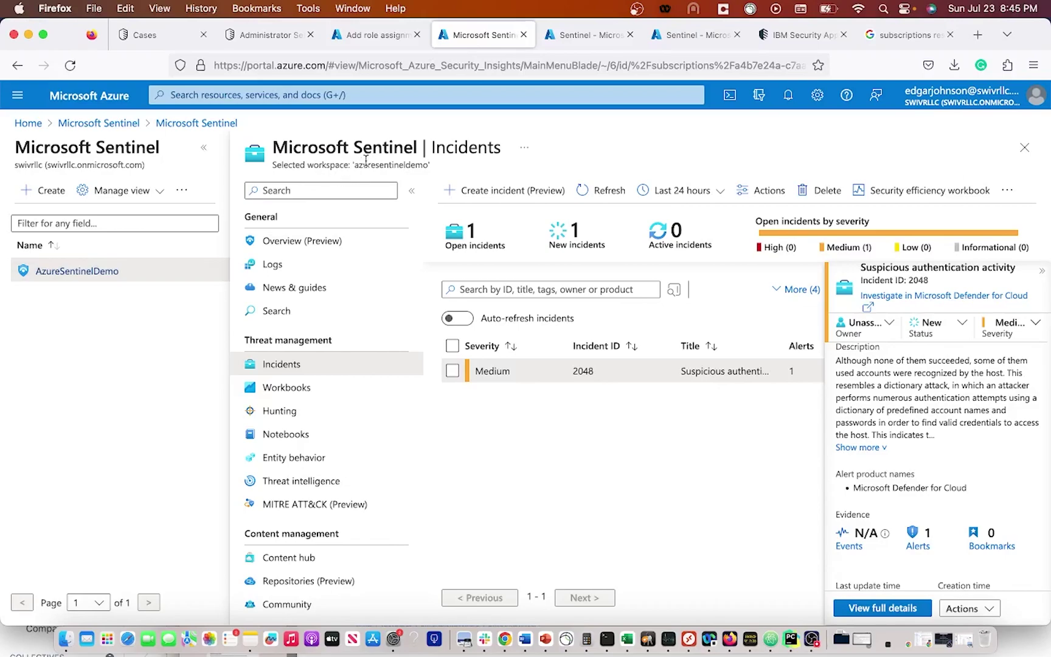
left_click_drag(356, 167, 431, 173)
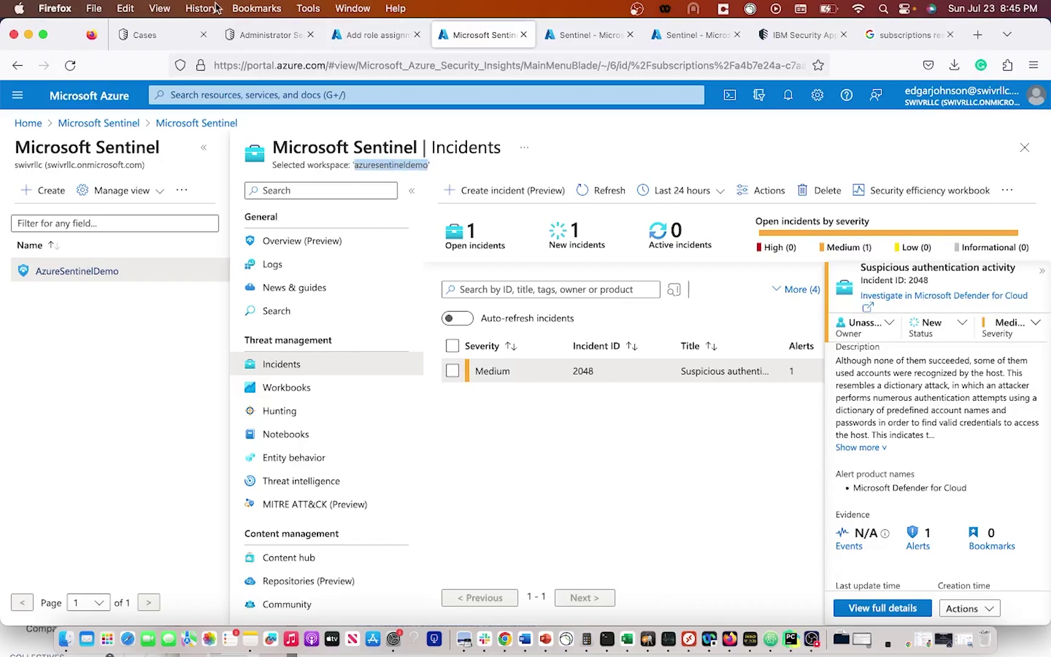
left_click(267, 34)
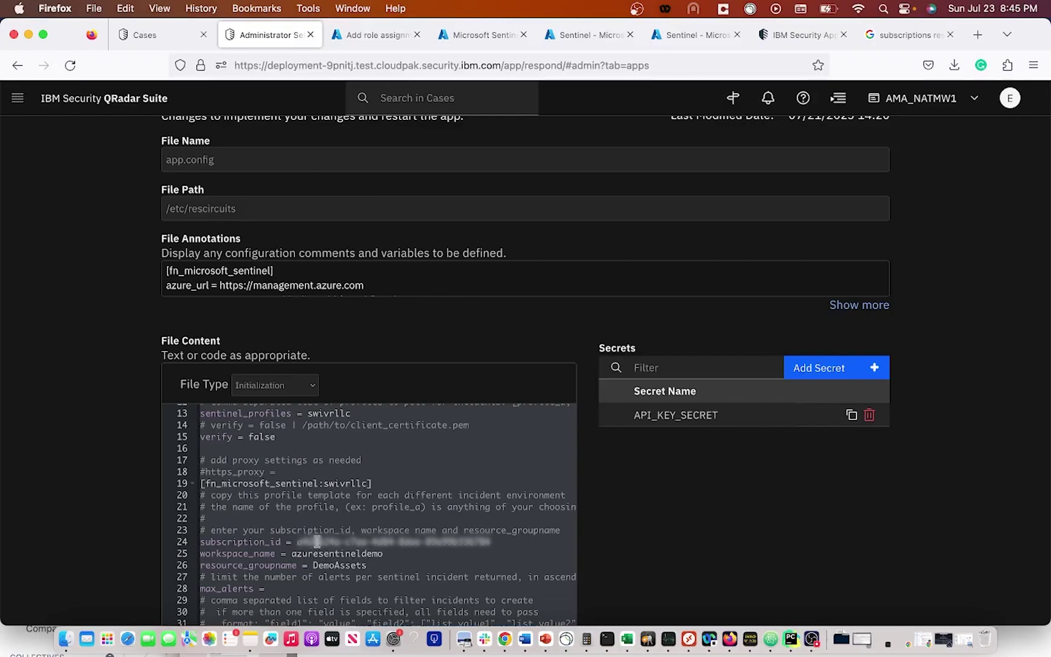
left_click(456, 38)
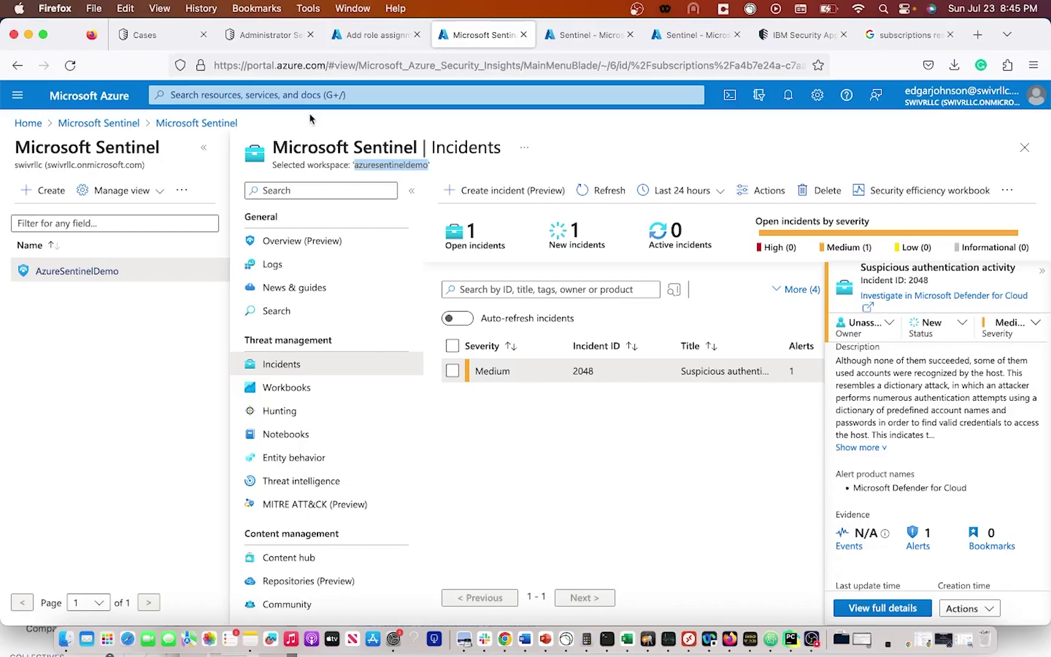
Search 'sub' and confirm Azure subscription 1 is active with the Owner role
left_click(309, 95)
type("sub")
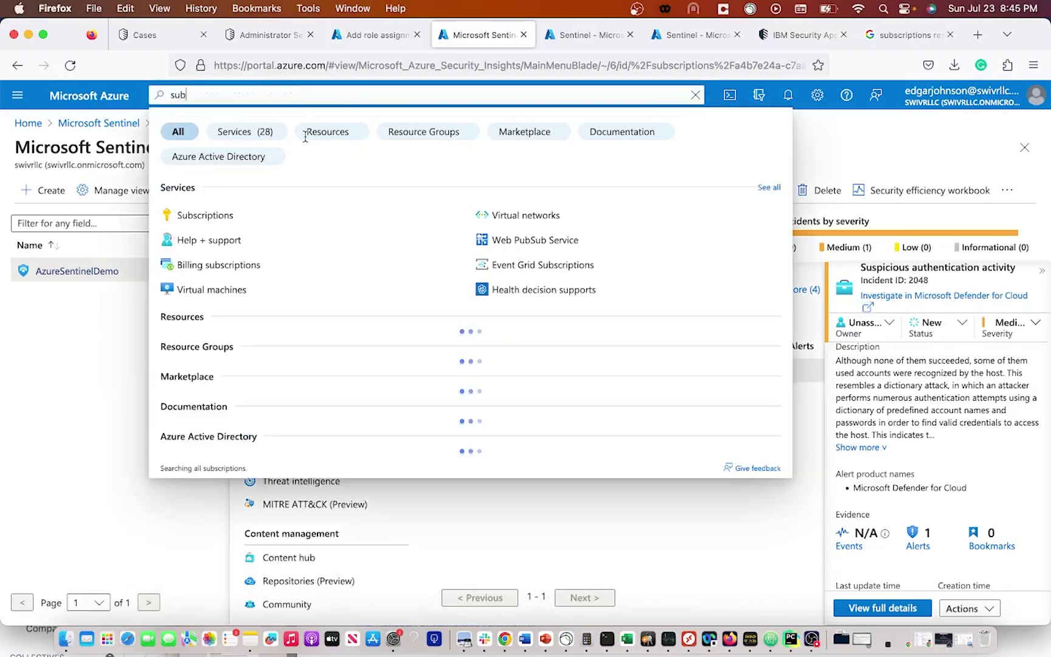
left_click(220, 216)
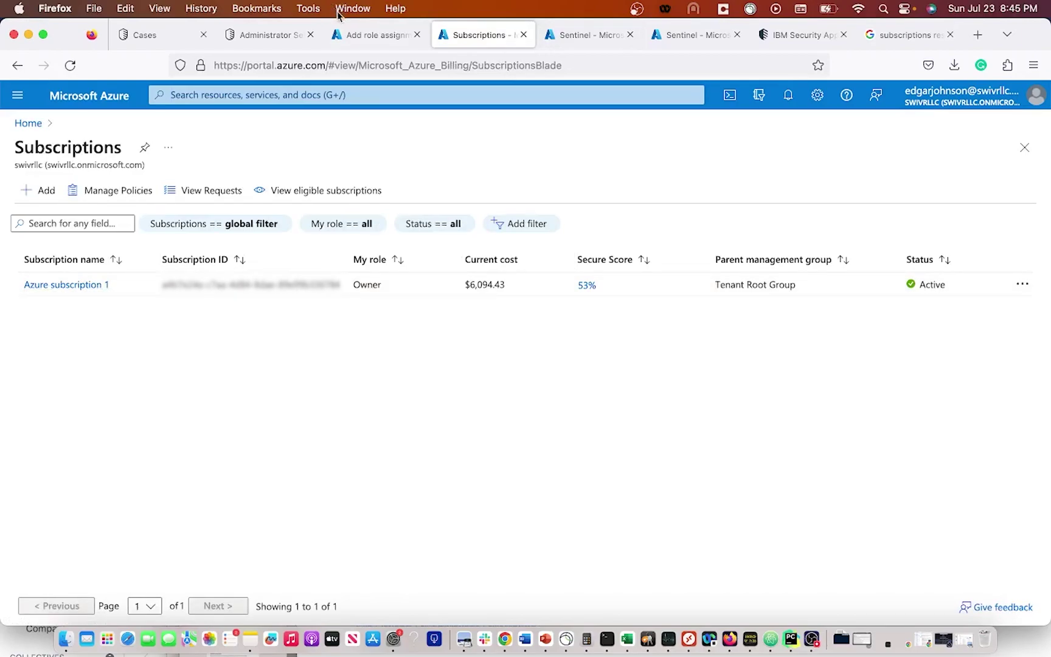
left_click(263, 35)
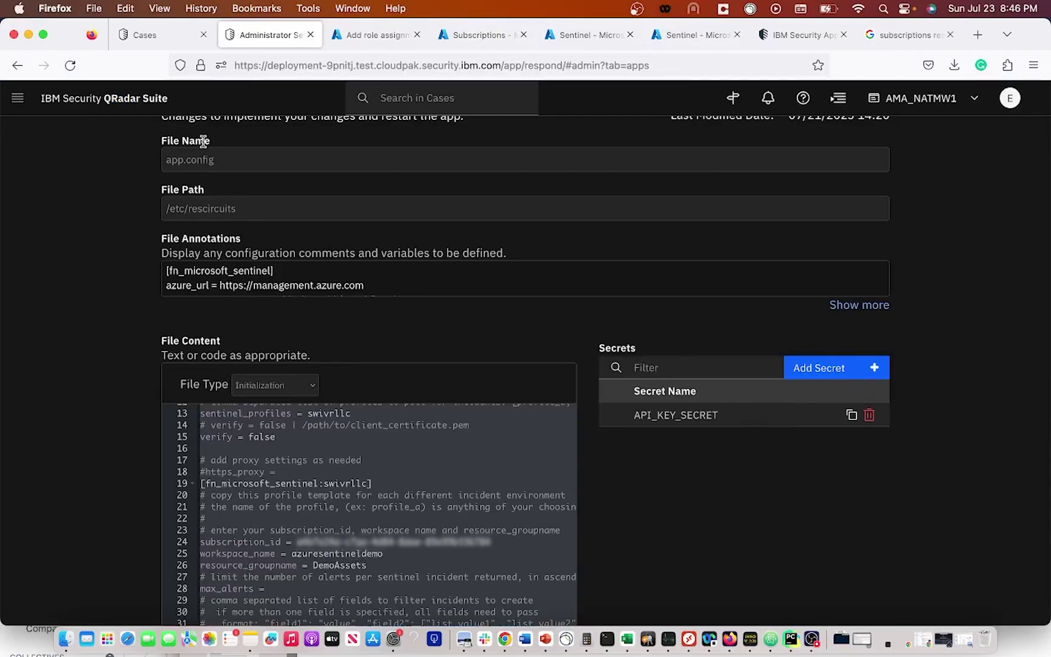
Review the Microsoft Sentinel Reader role, then confirm AzureSentinelDemo sits in demoassets, East US
left_click(362, 43)
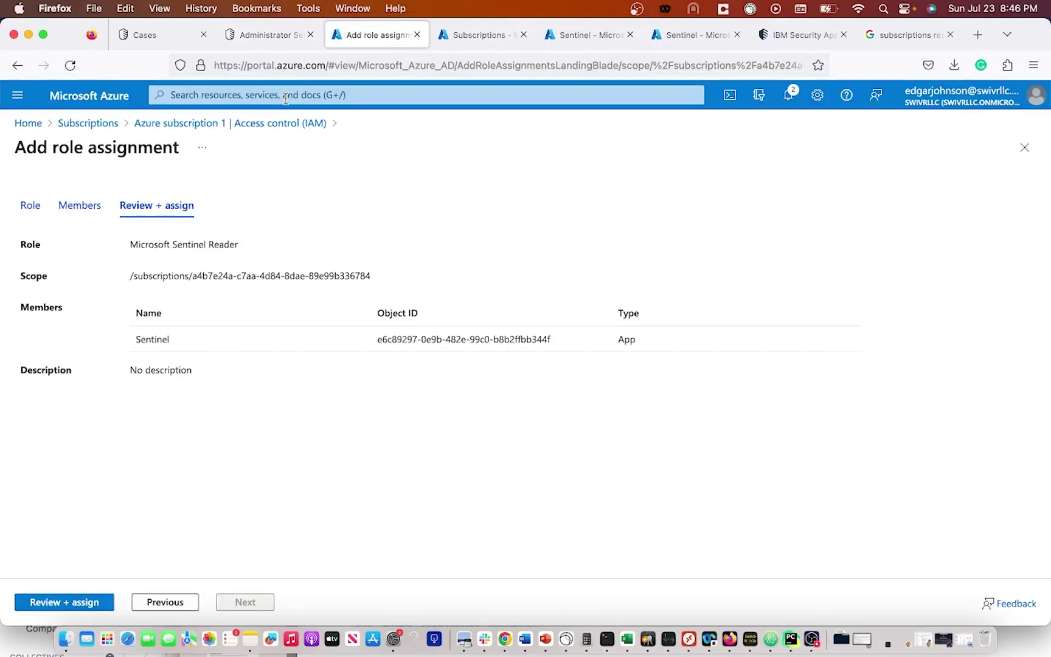
left_click(419, 88)
type("sen")
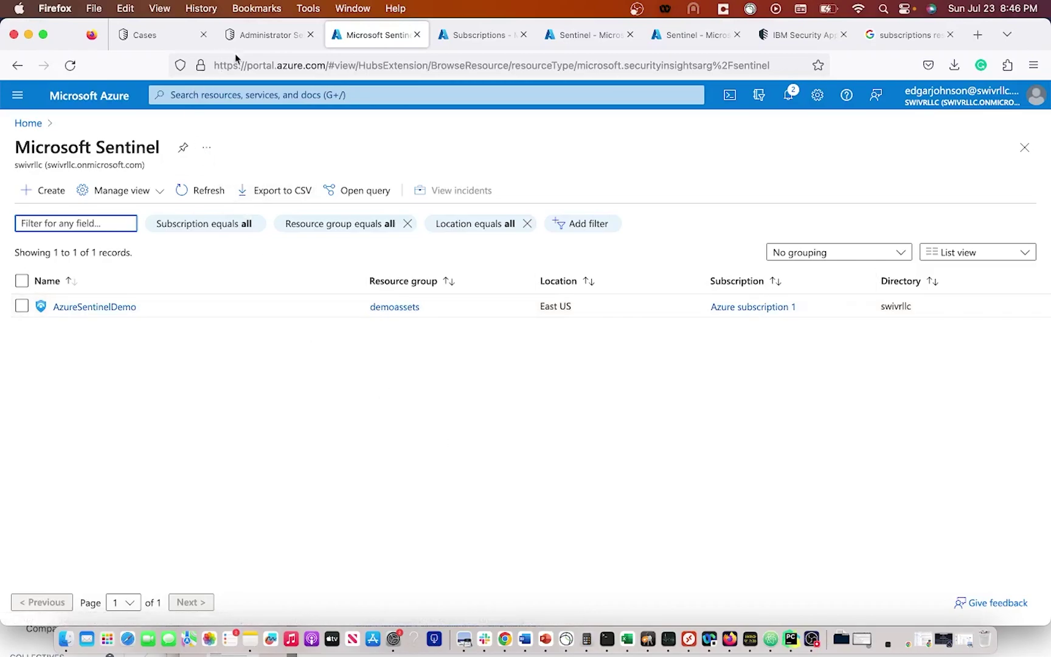
left_click(248, 35)
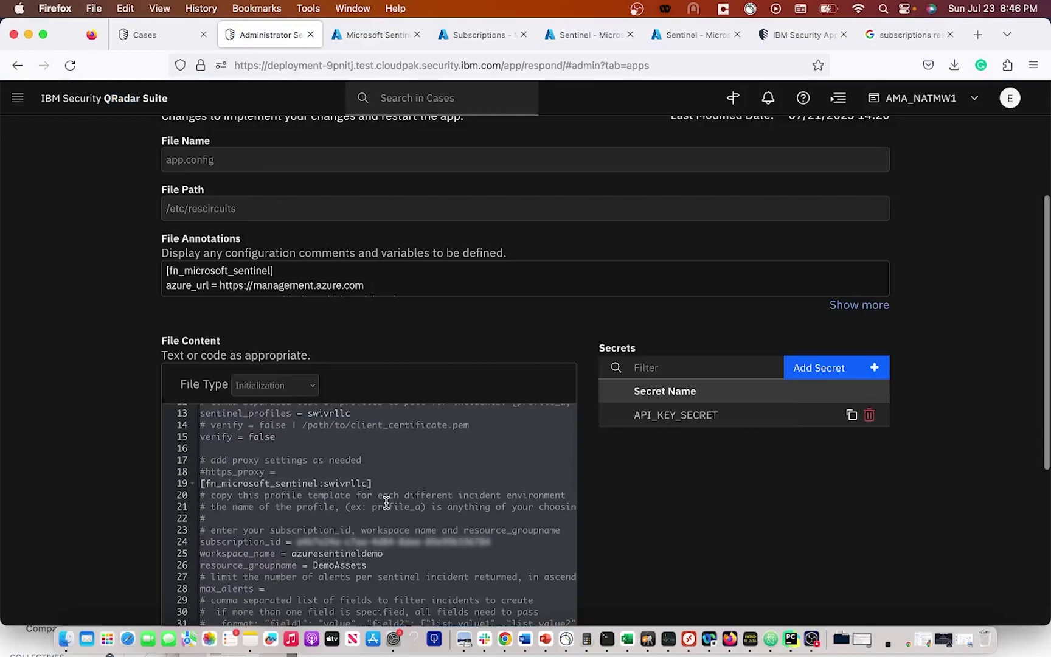
Check app.config's polling_interval 60, sentinel_profiles swivrllc and verify false, then show the Sentinel workspaces
scroll(386, 502, "down", 5)
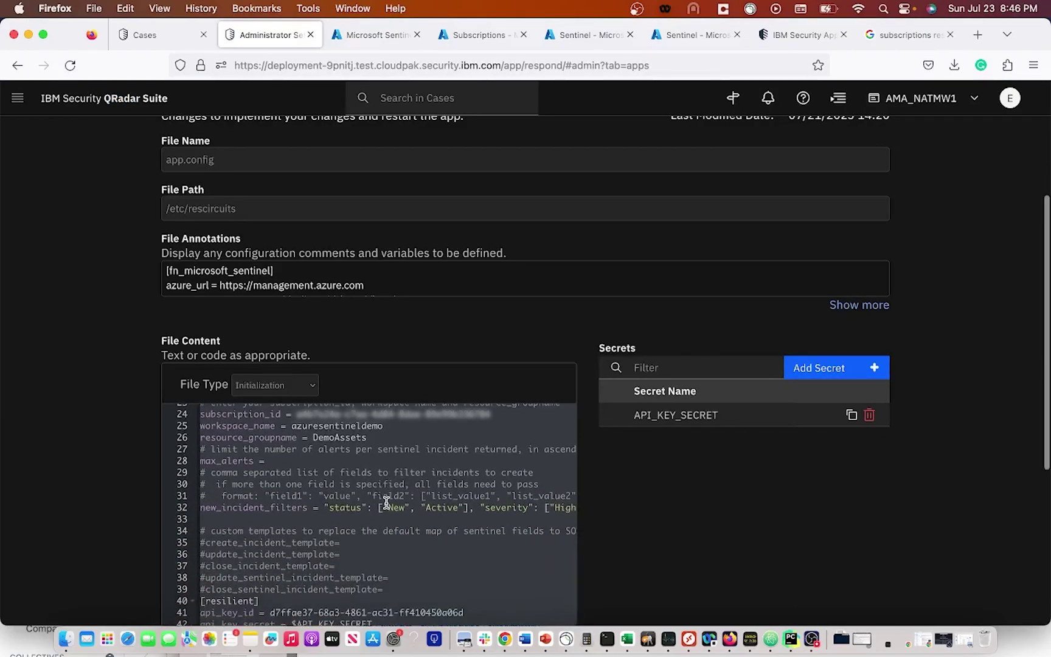
scroll(386, 502, "down", 2)
scroll(386, 502, "up", 3)
scroll(386, 502, "up", 1)
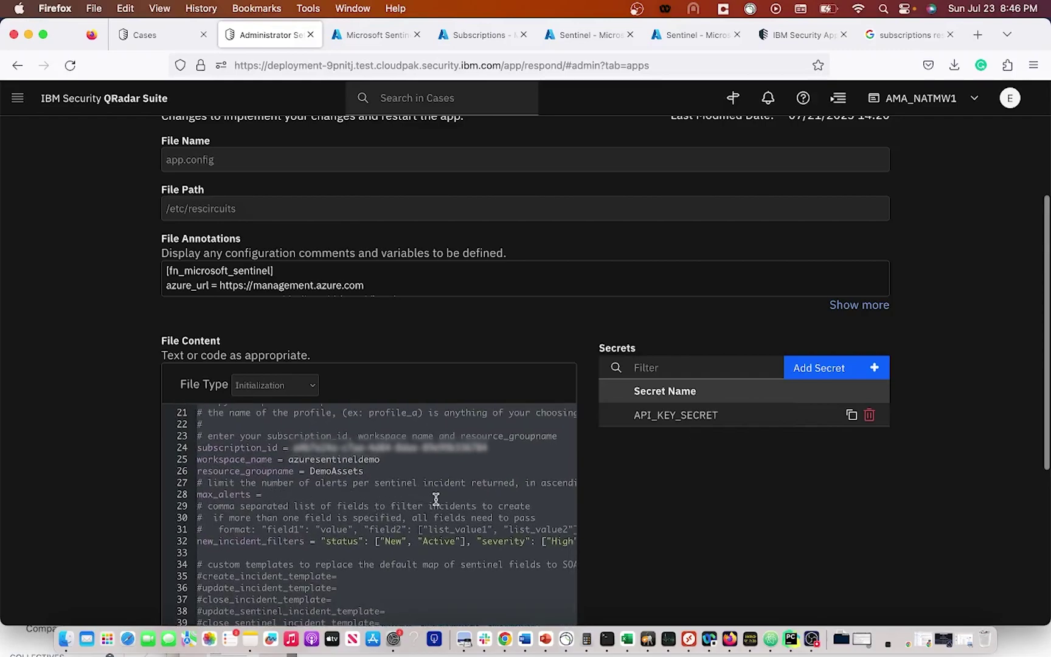
scroll(372, 541, "down", 3)
scroll(372, 541, "right", 4)
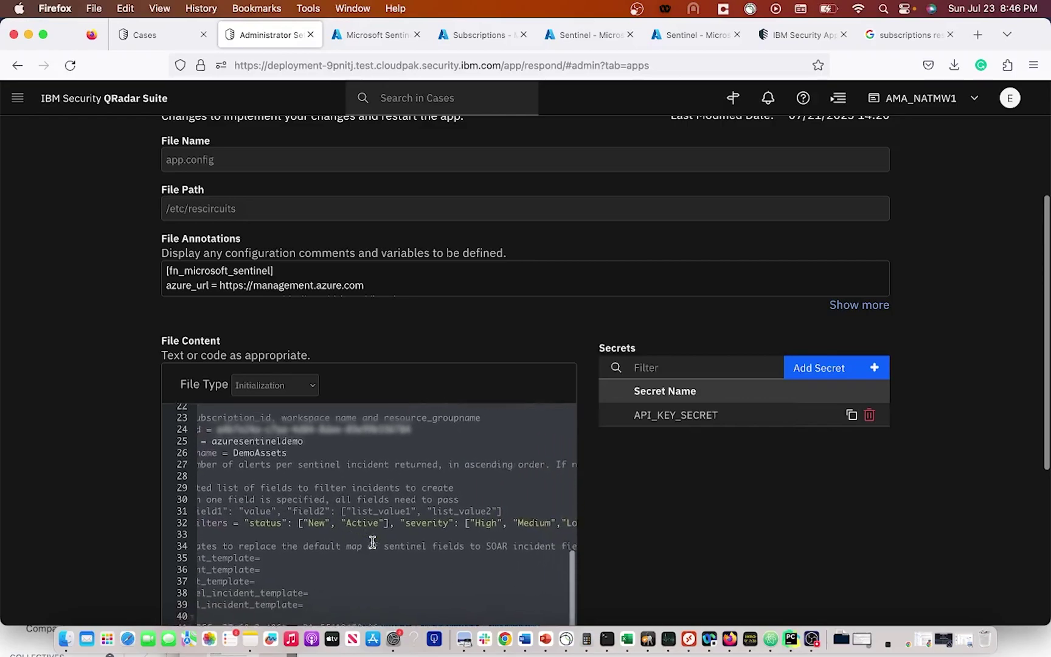
scroll(373, 542, "left", 3)
scroll(372, 542, "up", 5)
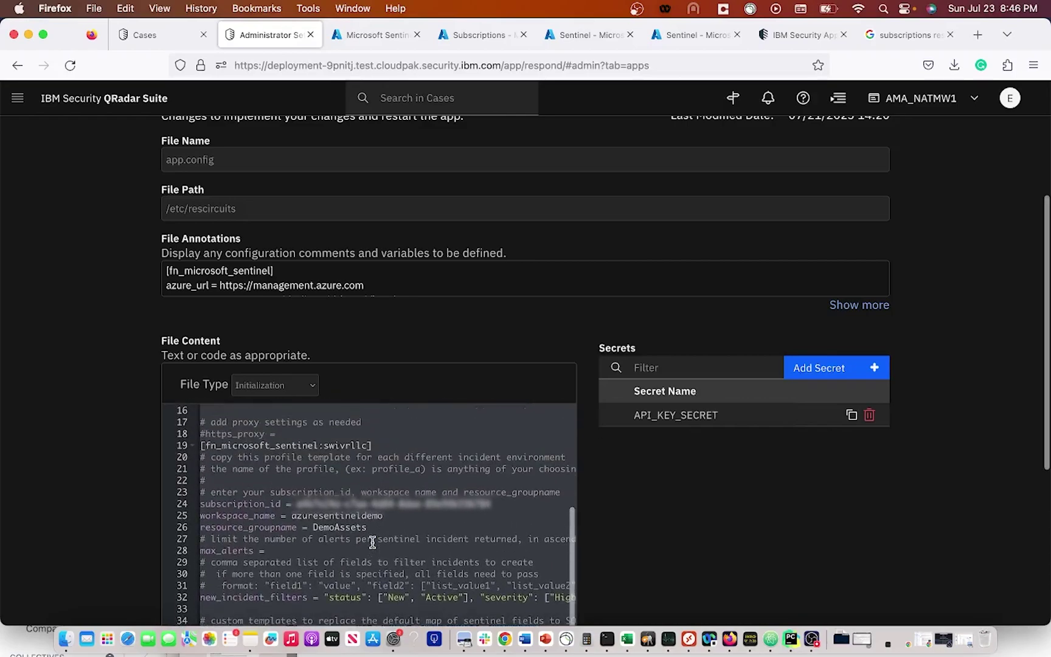
scroll(372, 542, "up", 5)
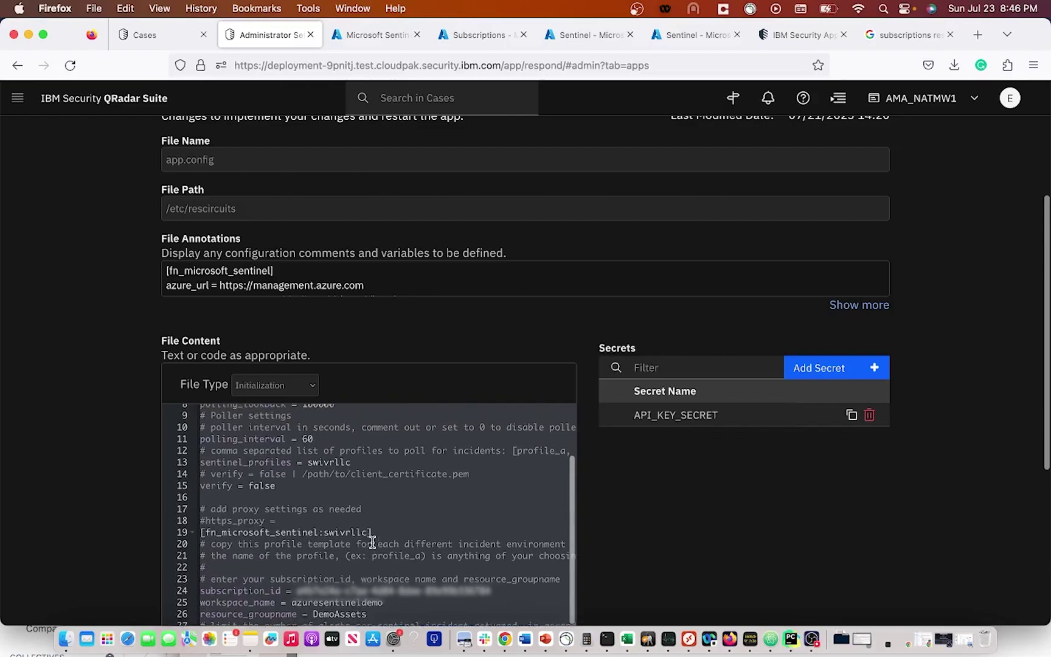
scroll(372, 542, "up", 1)
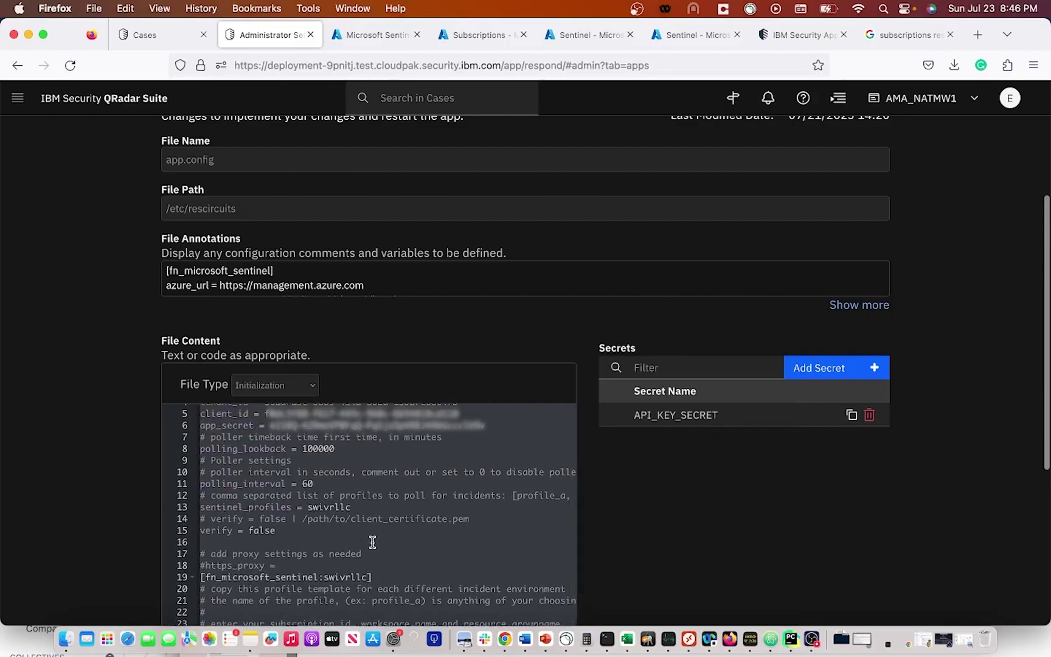
scroll(373, 542, "up", 1)
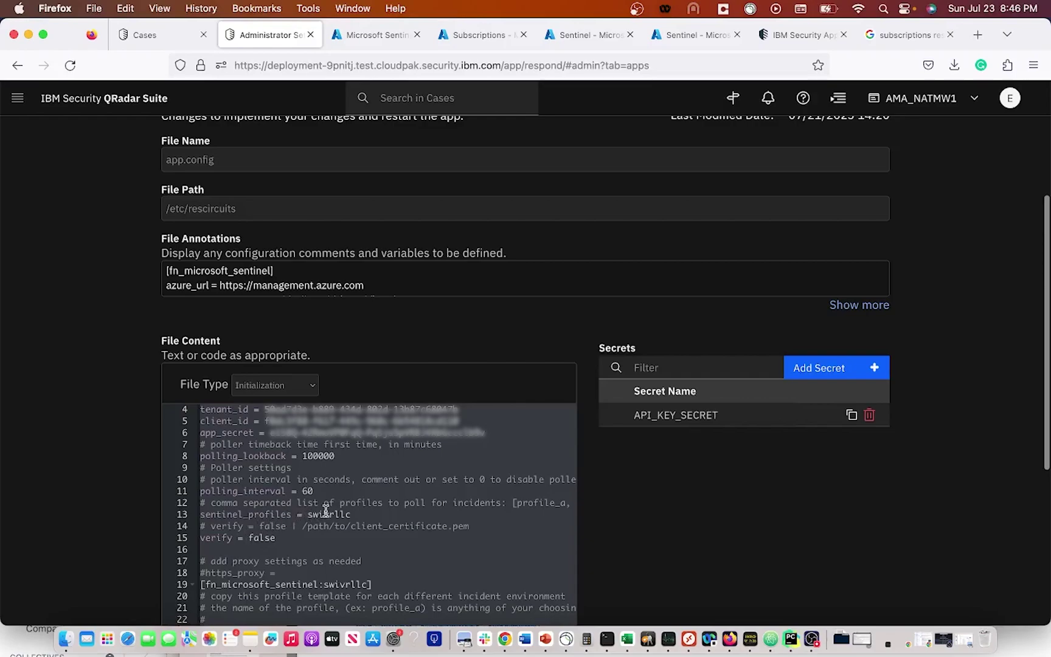
left_click(377, 35)
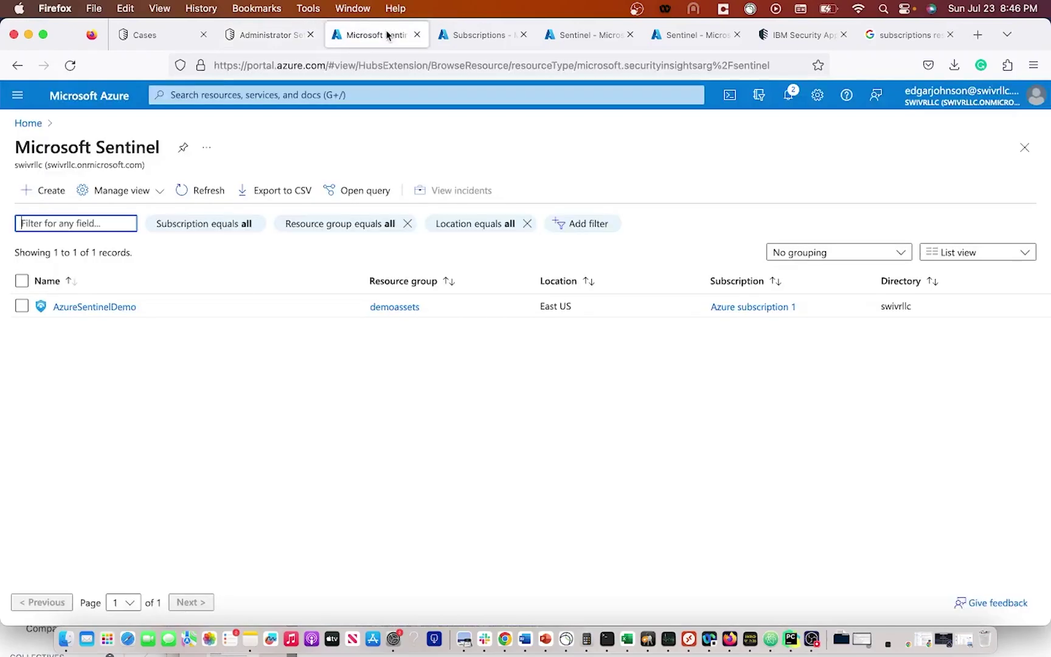
Confirm the Sentinel workspace's directory tenant is swivrllc, matching sentinel_profiles
left_click(97, 307)
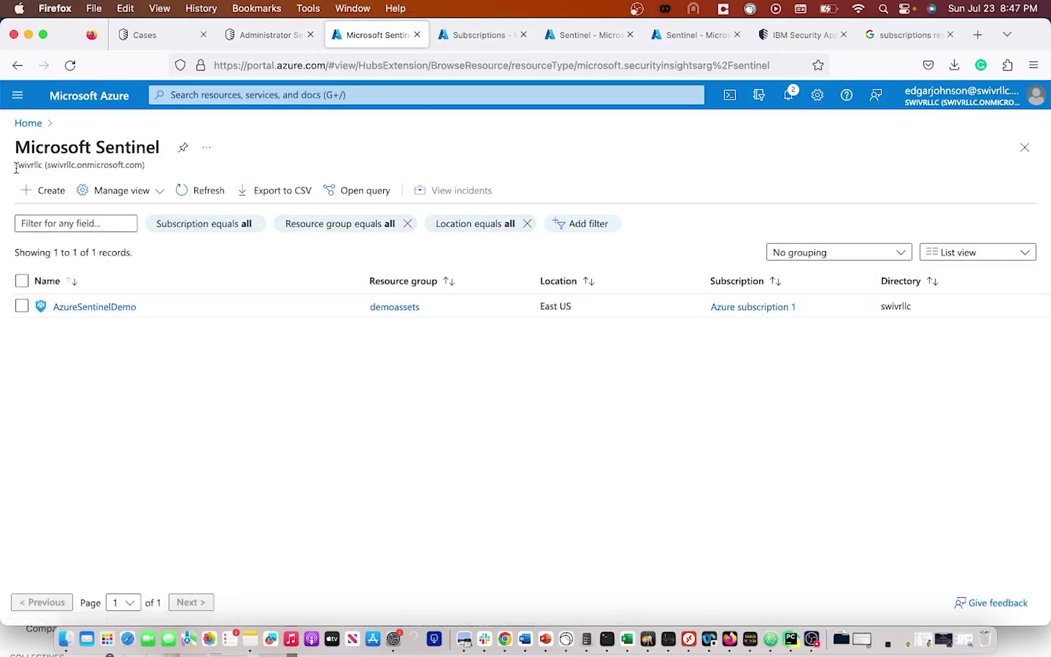
left_click_drag(16, 168, 34, 169)
Highlight the Sentinel profile header line in the app.config File Content editor
left_click(248, 36)
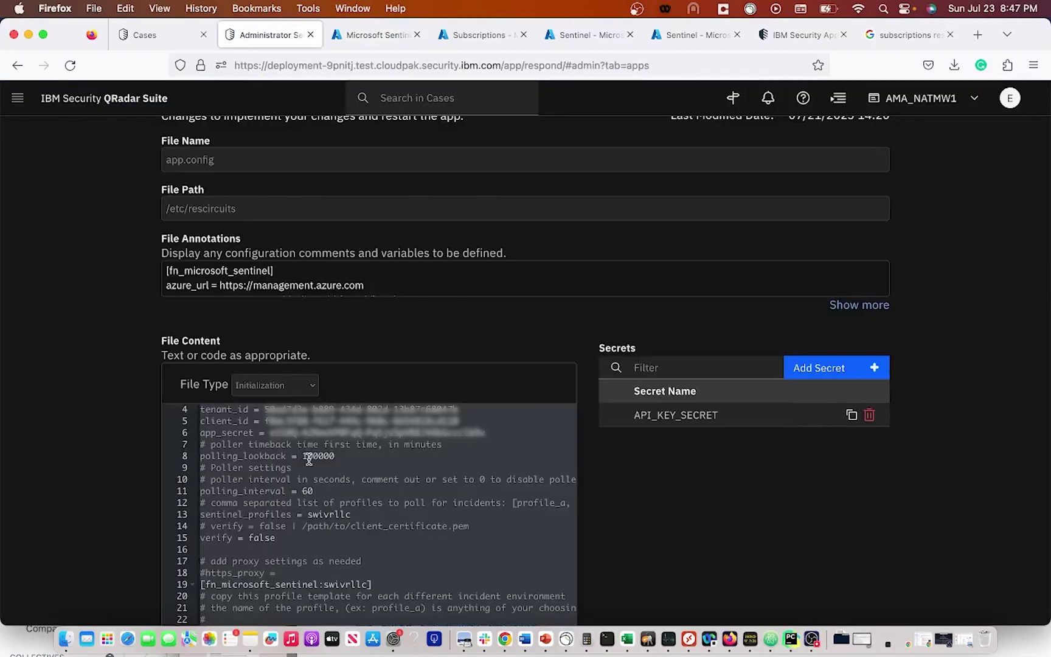
scroll(329, 515, "down", 4)
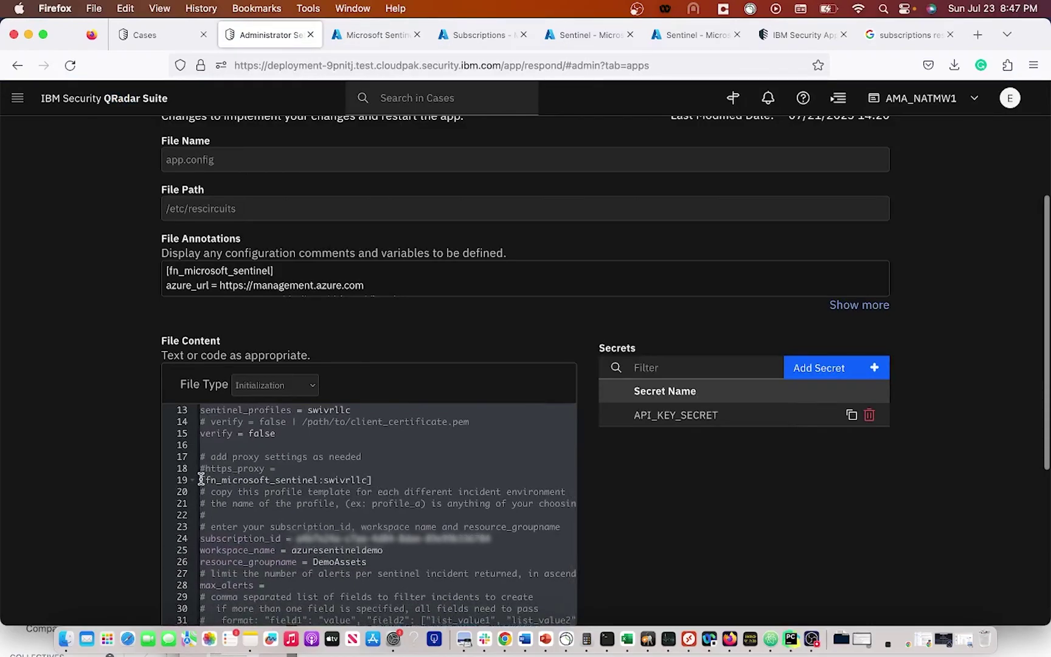
left_click(238, 480)
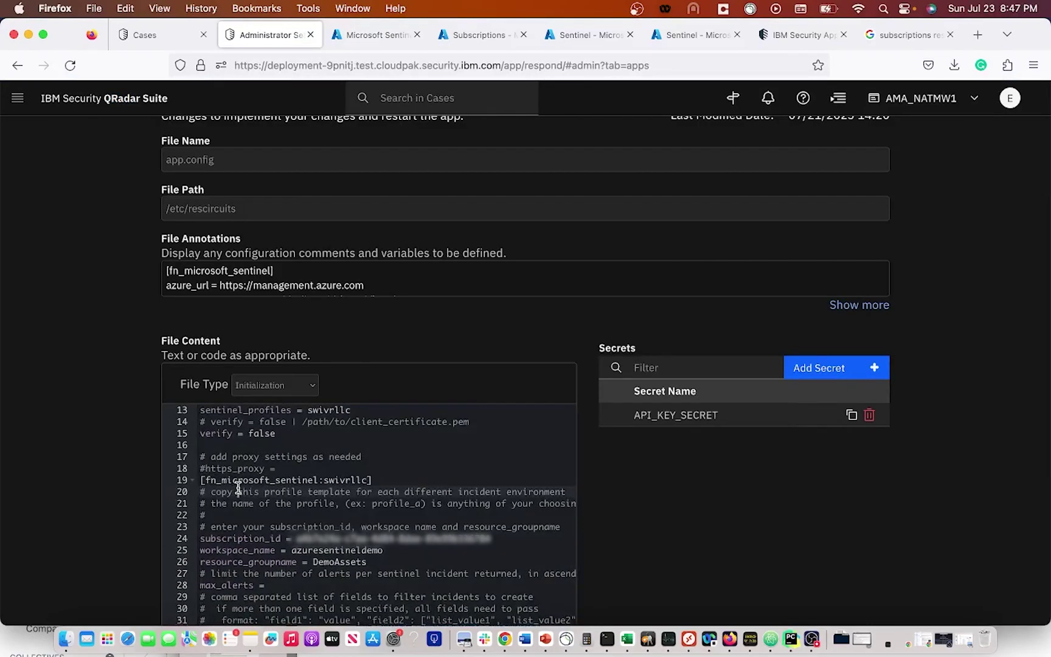
left_click_drag(372, 480, 201, 480)
Check the [resilient] section: cases-rest host, port 443, stomp_port 443 and loglevel DEBUG
scroll(262, 579, "down", 5)
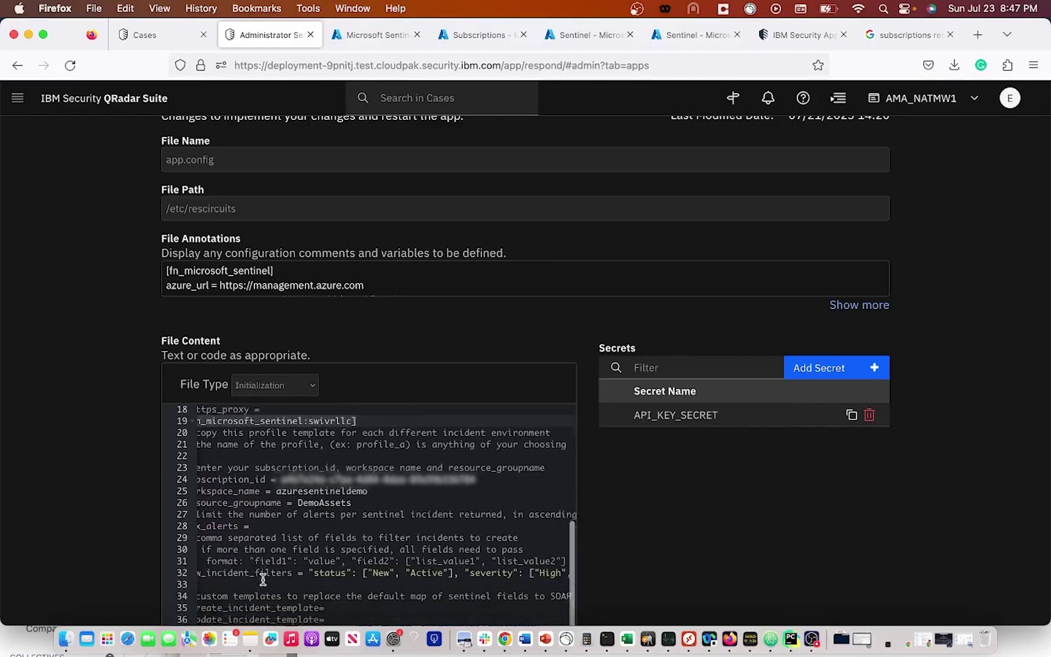
scroll(263, 579, "down", 5)
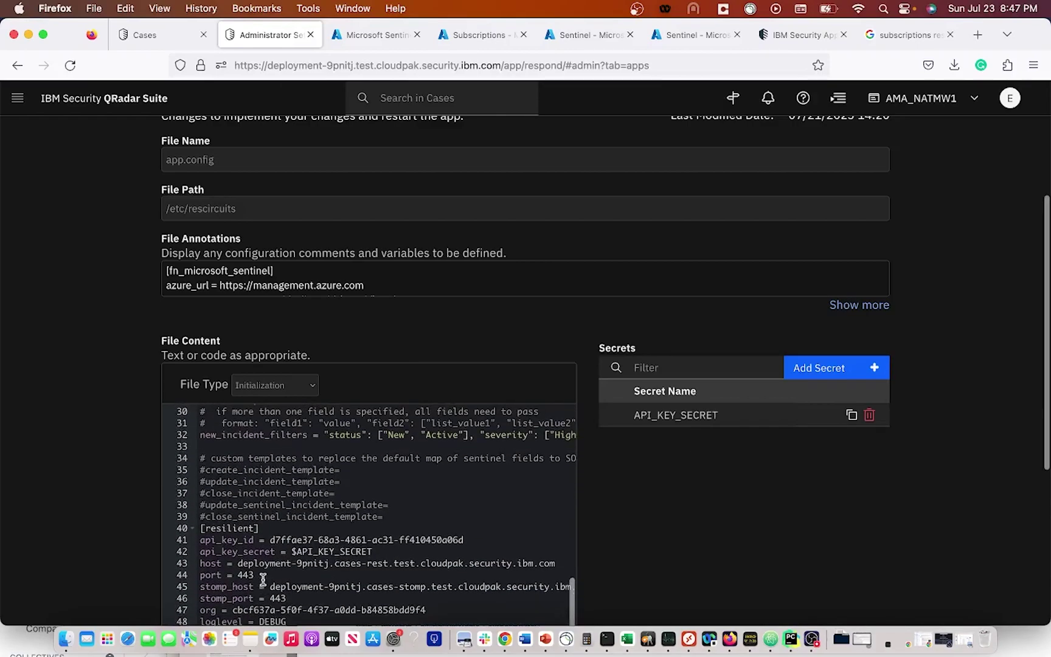
scroll(263, 579, "down", 2)
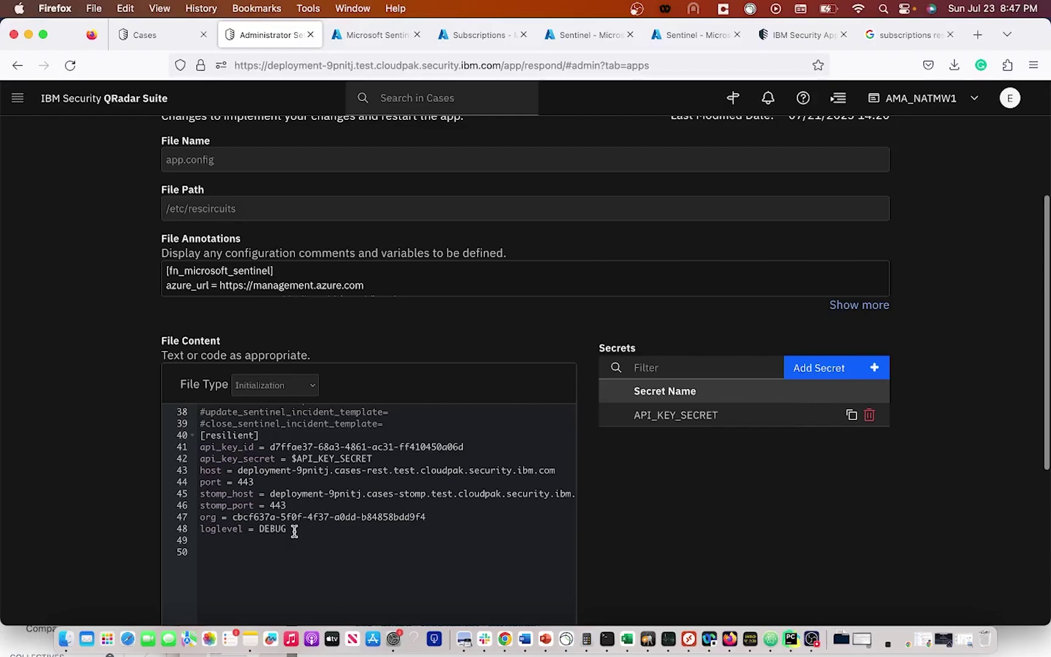
left_click_drag(294, 531, 193, 532)
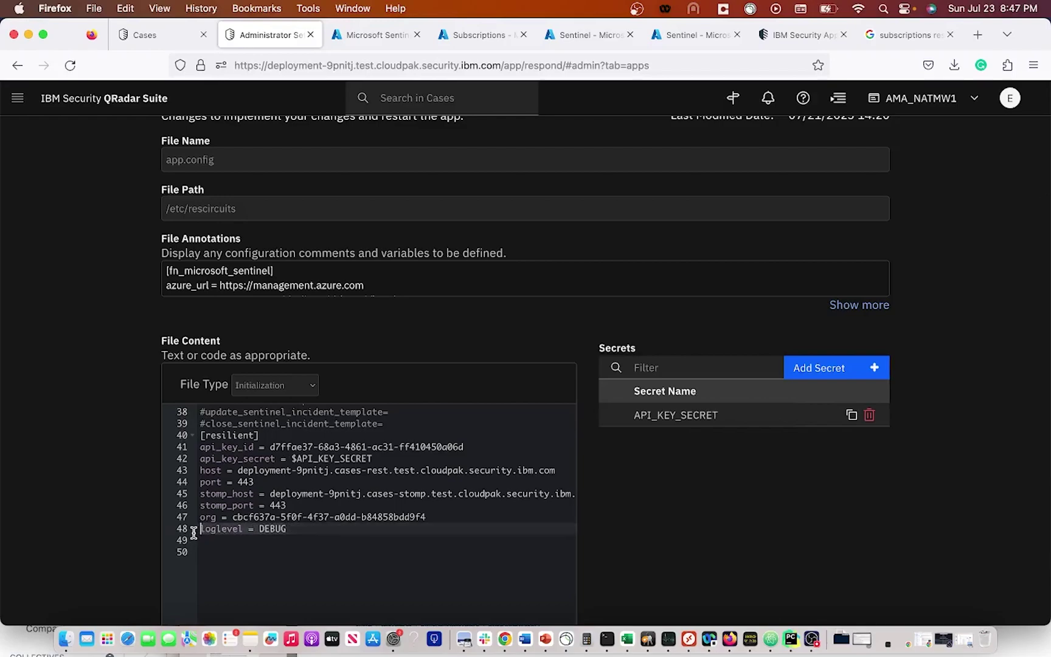
left_click(295, 530)
scroll(346, 279, "down", 1)
scroll(346, 283, "down", 2)
scroll(353, 267, "down", 2)
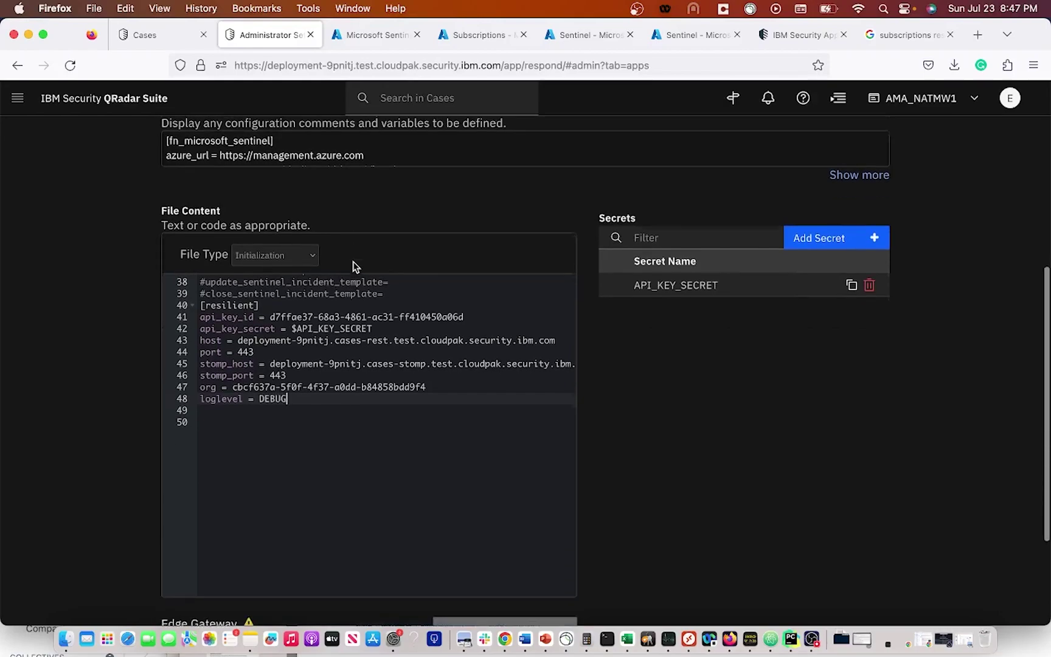
scroll(354, 267, "up", 8)
scroll(355, 266, "up", 2)
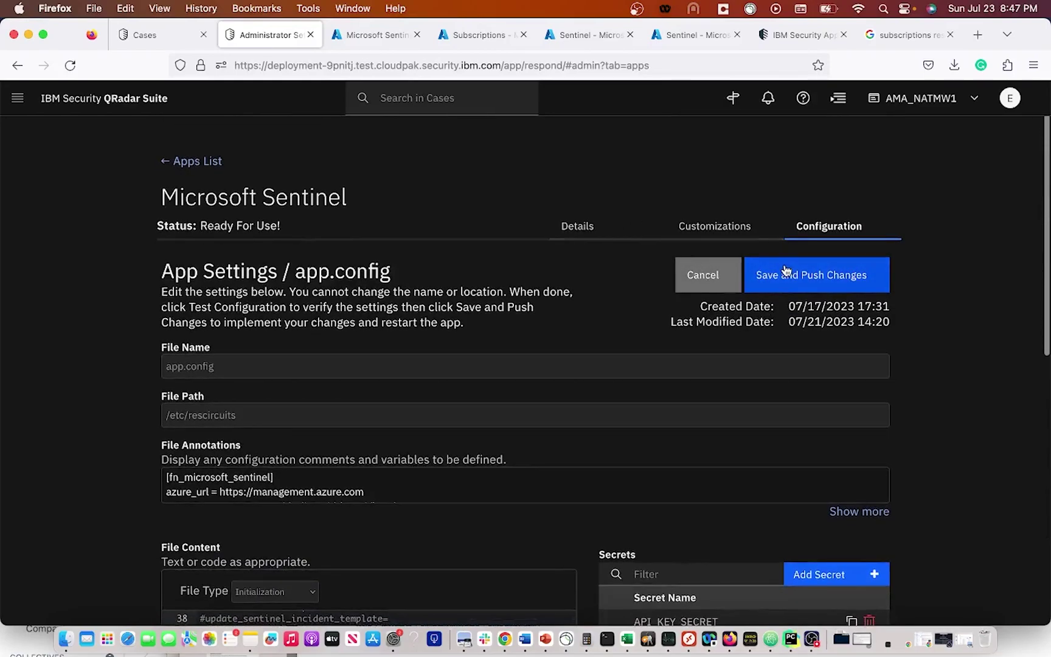
Attempt a Sentinel app log download from the Details tab and dismiss the error
left_click(579, 229)
scroll(646, 480, "down", 5)
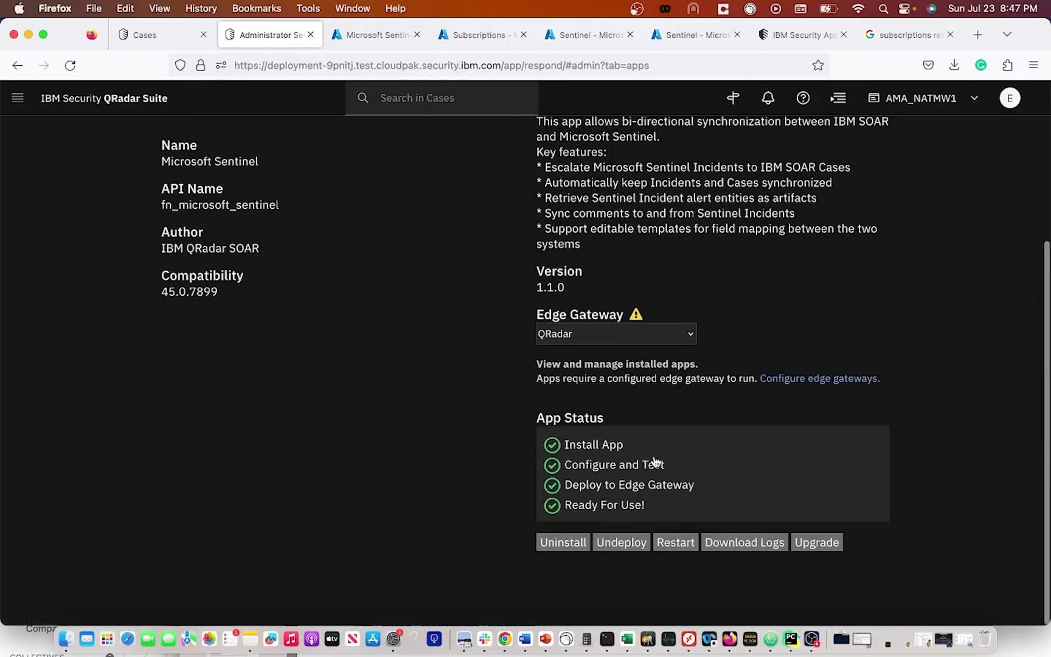
left_click(727, 551)
left_click(649, 321)
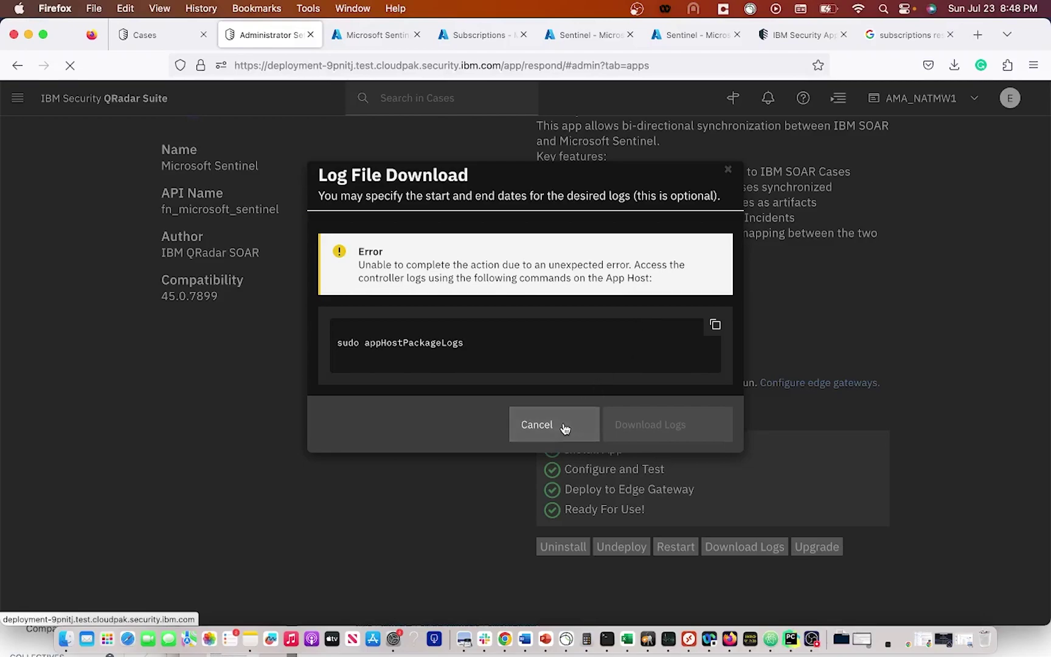
left_click(551, 433)
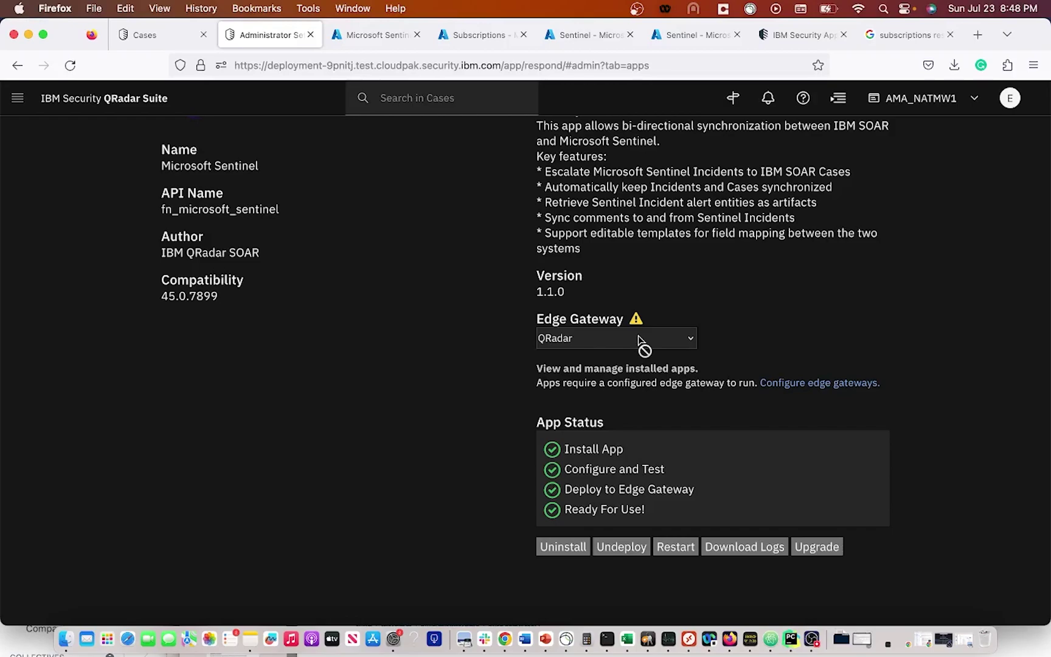
scroll(752, 559, "up", 5)
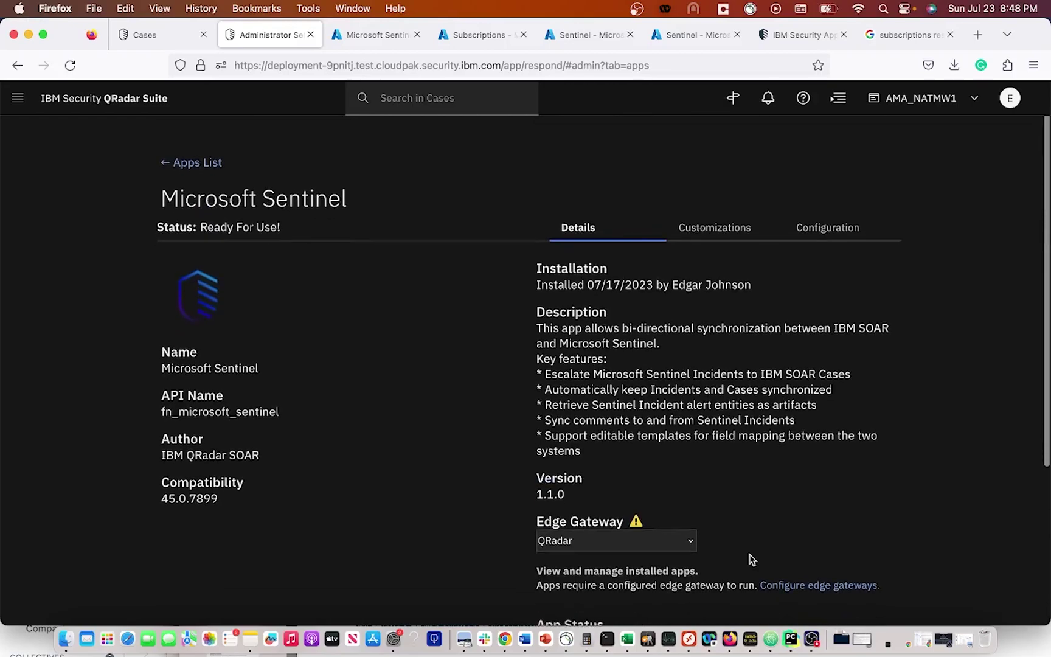
scroll(751, 558, "down", 4)
Retry the log download and close the appHostPackageLogs error window
left_click(747, 602)
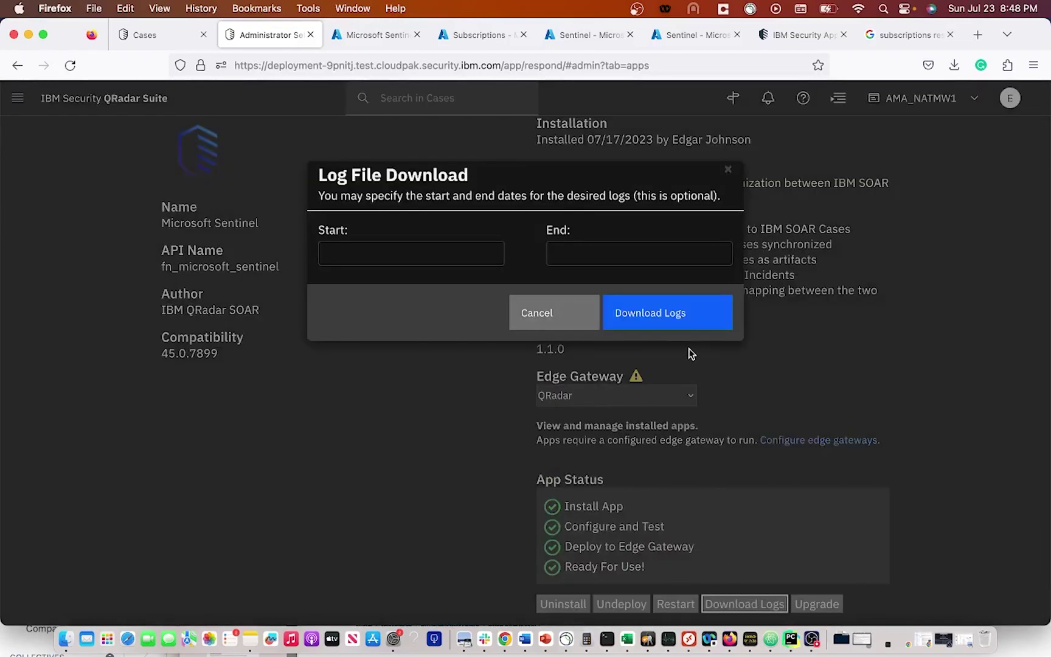
left_click(664, 317)
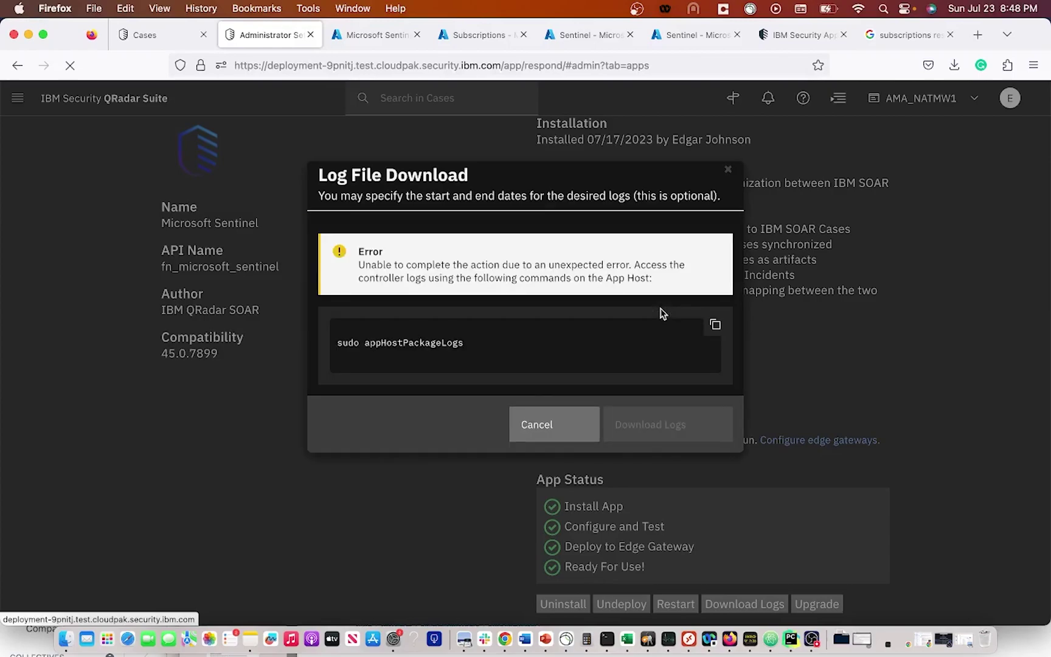
left_click(729, 172)
scroll(627, 434, "down", 1)
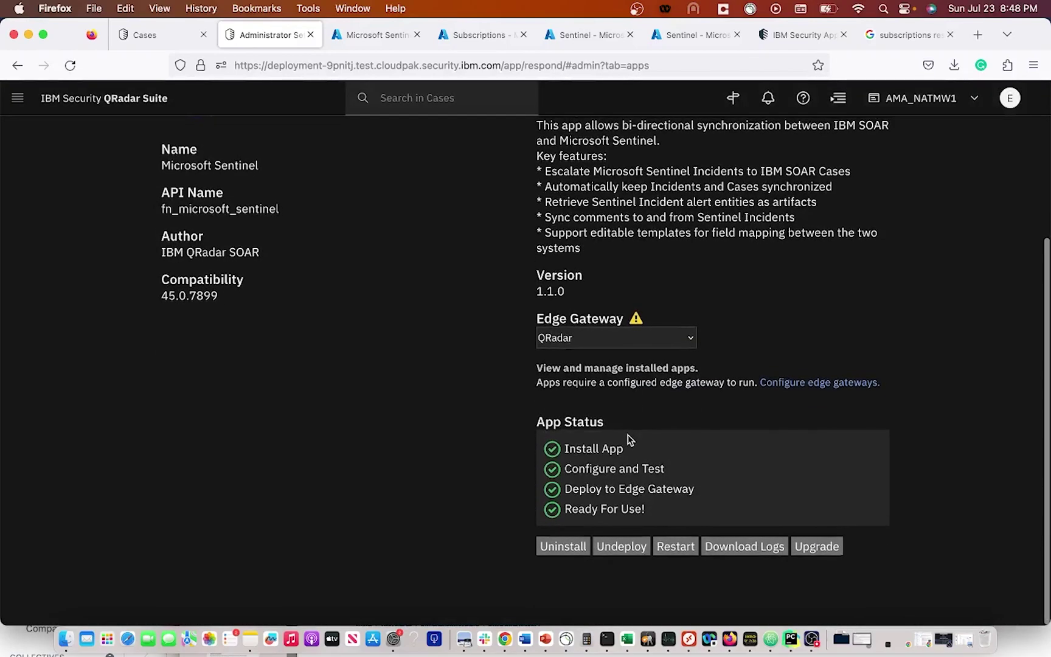
scroll(628, 435, "up", 5)
scroll(628, 439, "down", 1)
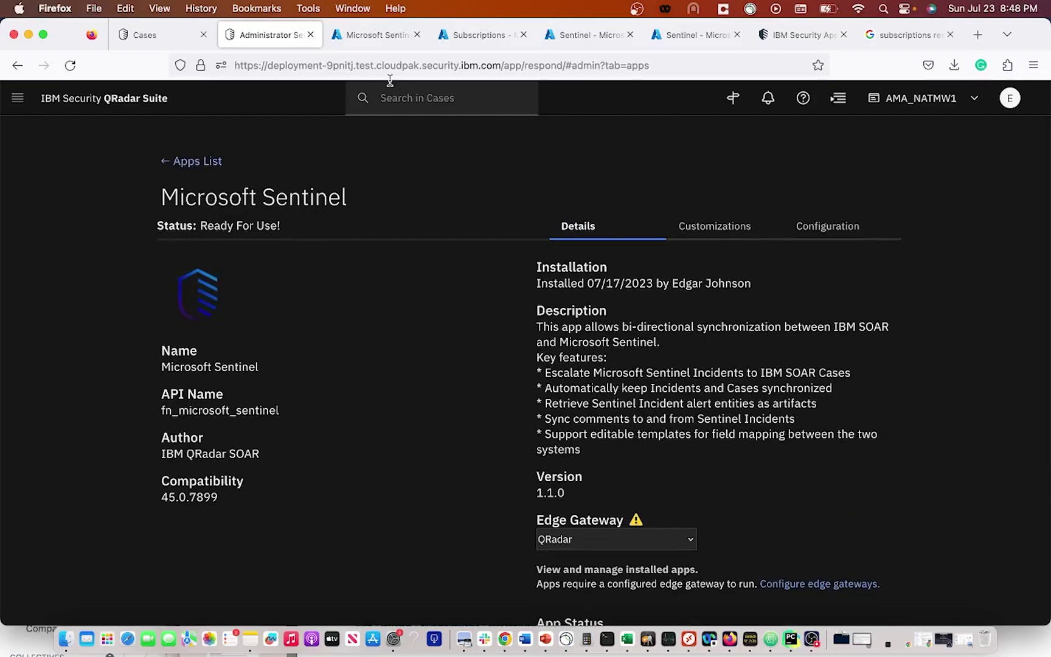
Create an 'Azure Sentinel' incident tab through Case Management Customization > Manage Tabs
left_click(154, 37)
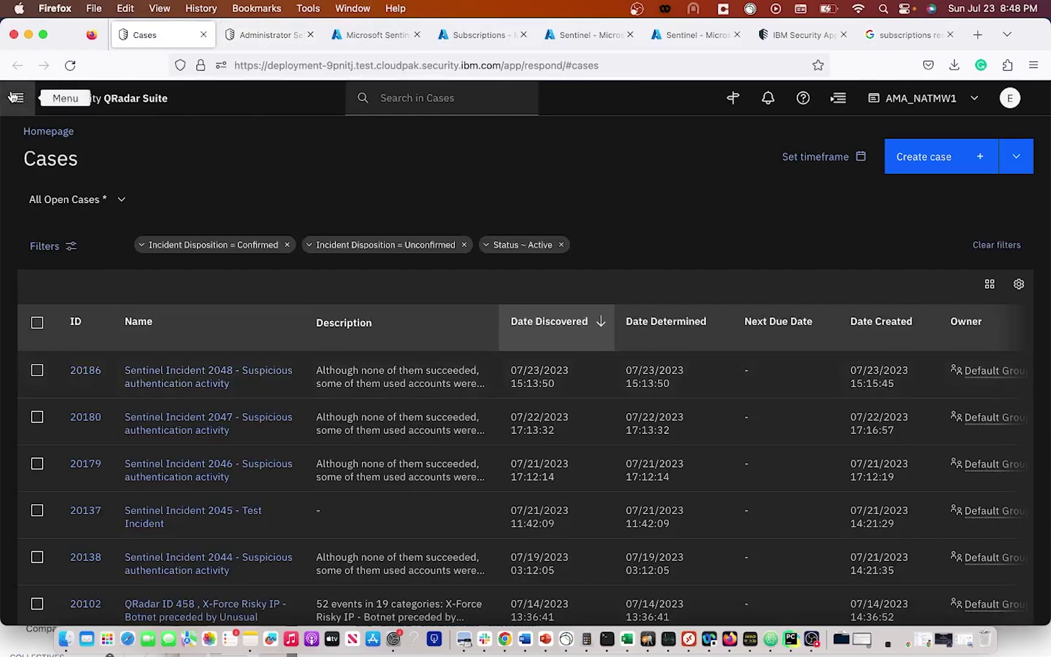
left_click(17, 98)
scroll(98, 371, "down", 1)
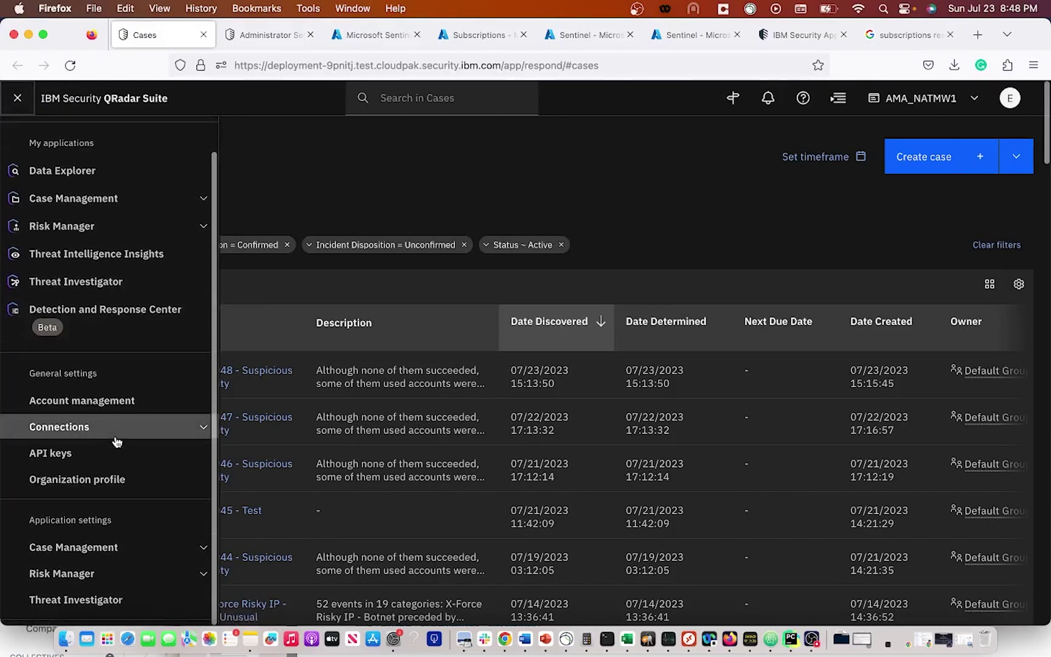
left_click(137, 554)
scroll(138, 552, "down", 2)
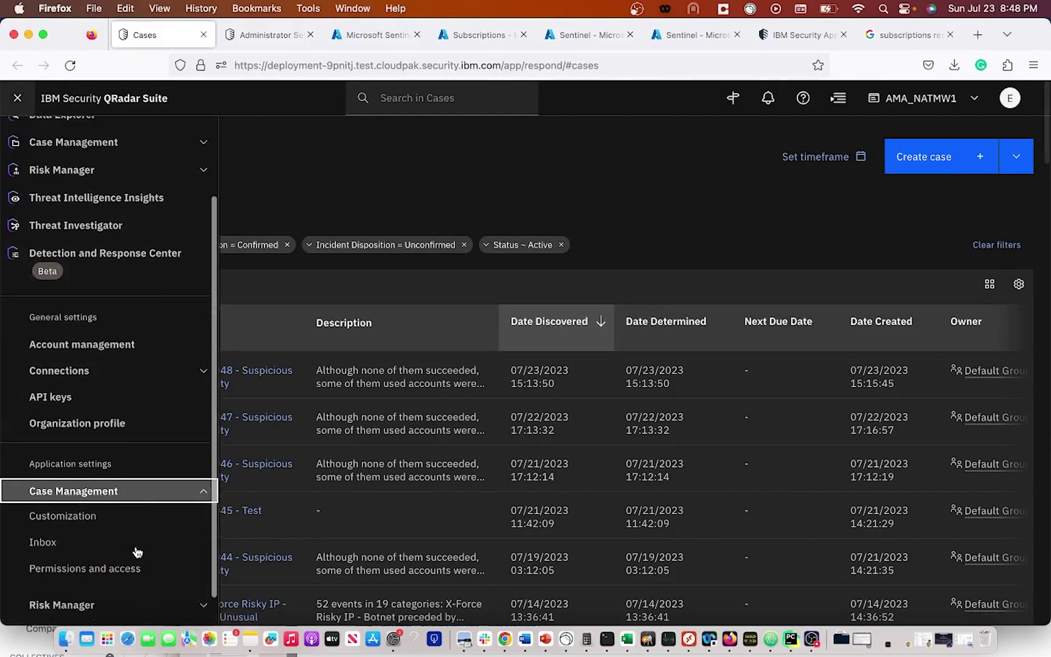
right_click(117, 510)
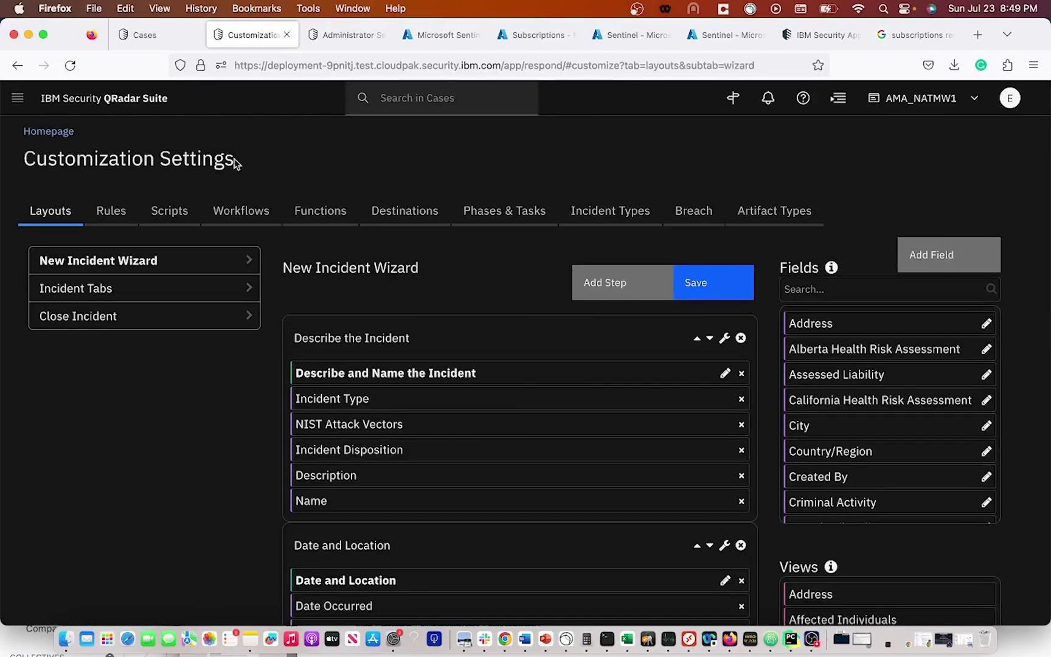
left_click(186, 294)
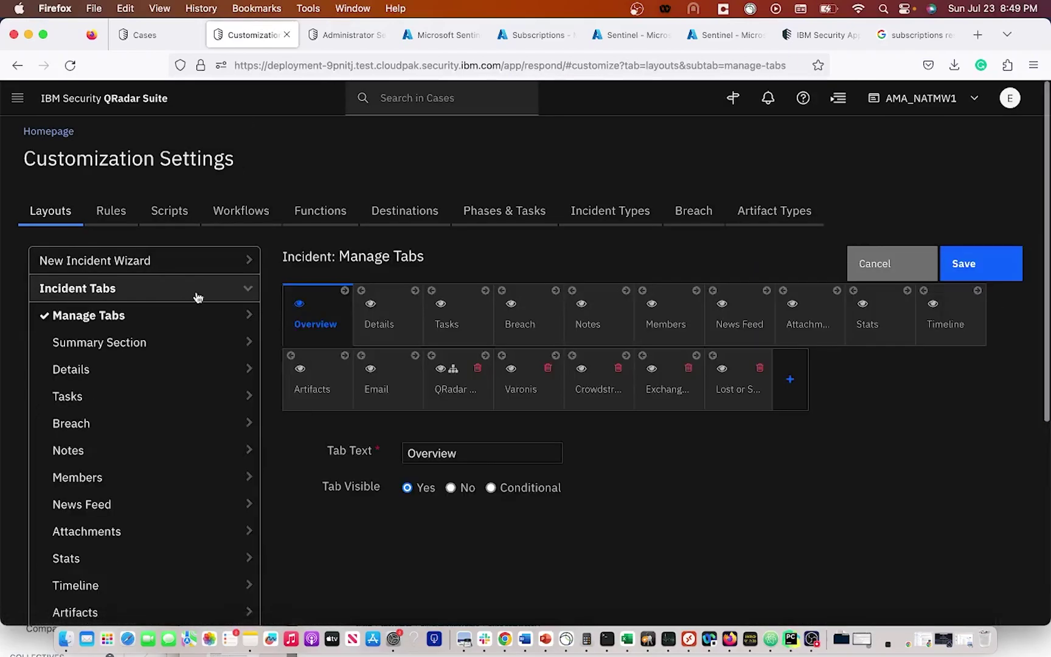
left_click(793, 399)
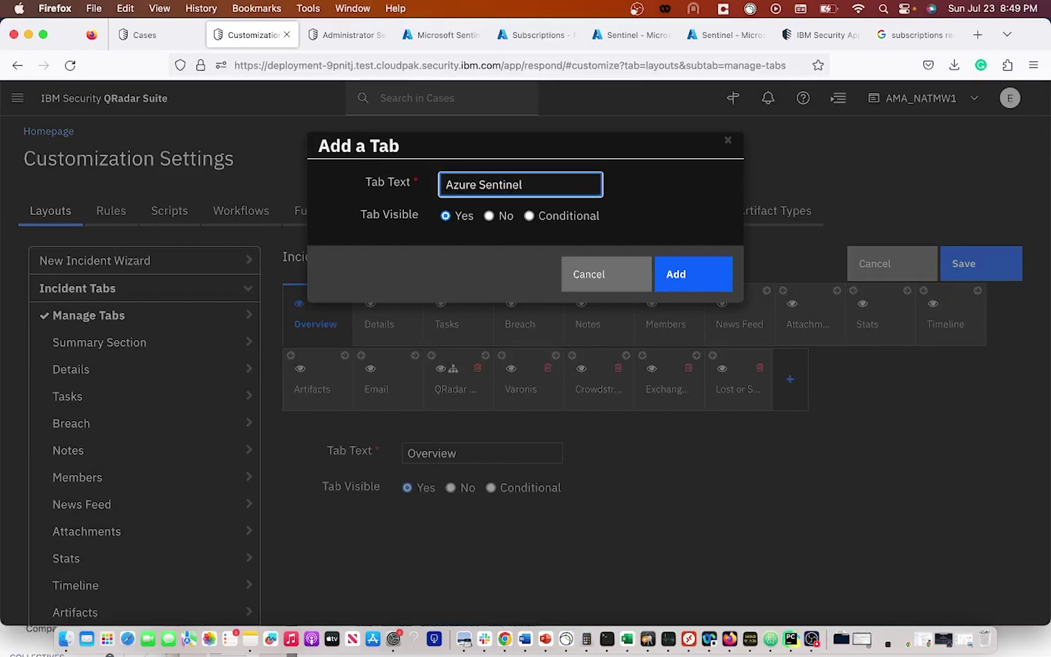
left_click(694, 274)
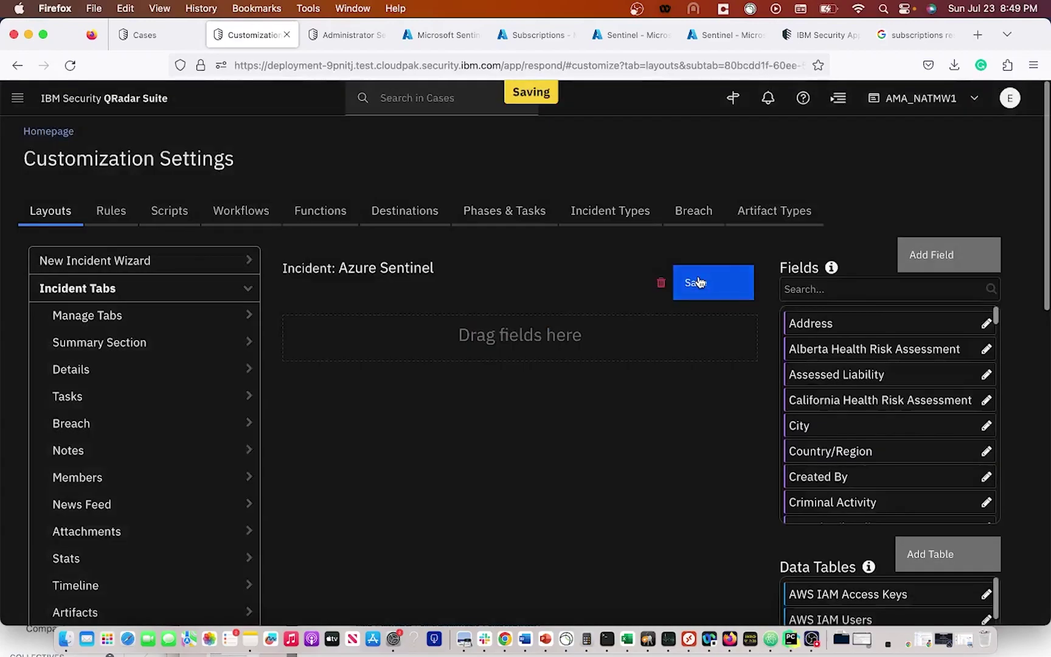
Filter fields by 'Sentinel' and add Incident ID, Number, Assigned To, Classification and Classification Comment
scroll(123, 450, "down", 10)
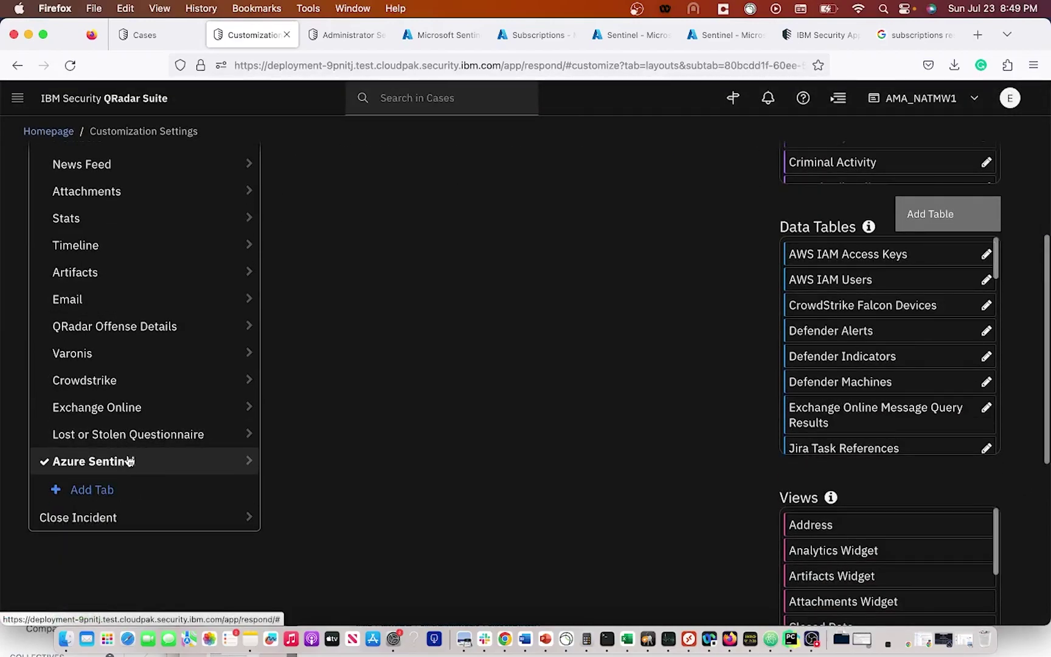
scroll(130, 461, "up", 10)
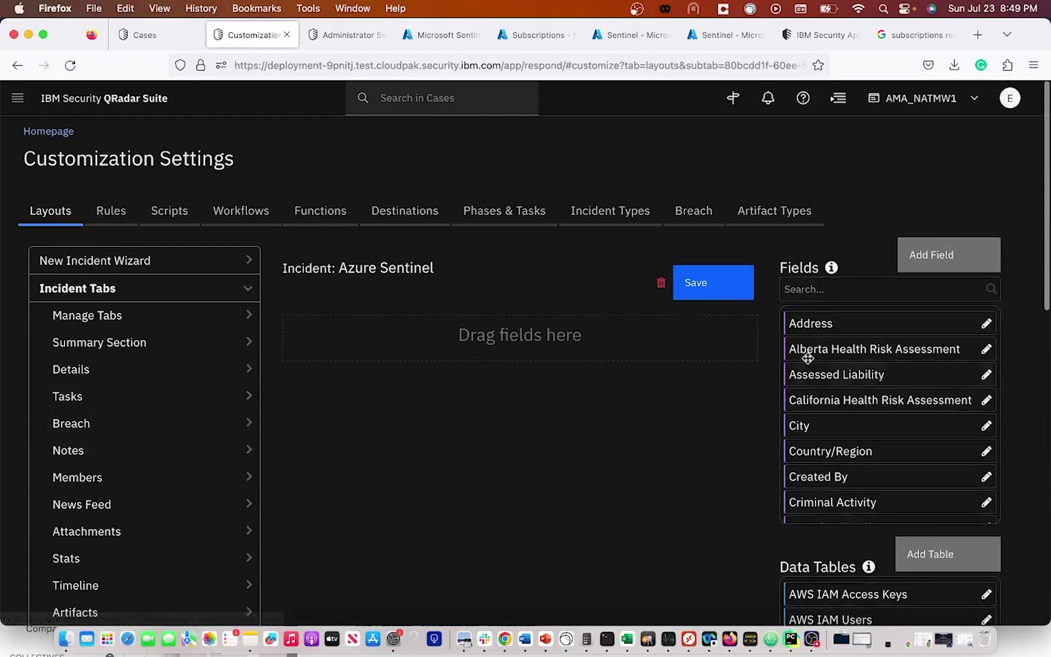
scroll(846, 351, "down", 2)
scroll(847, 347, "down", 2)
left_click(835, 277)
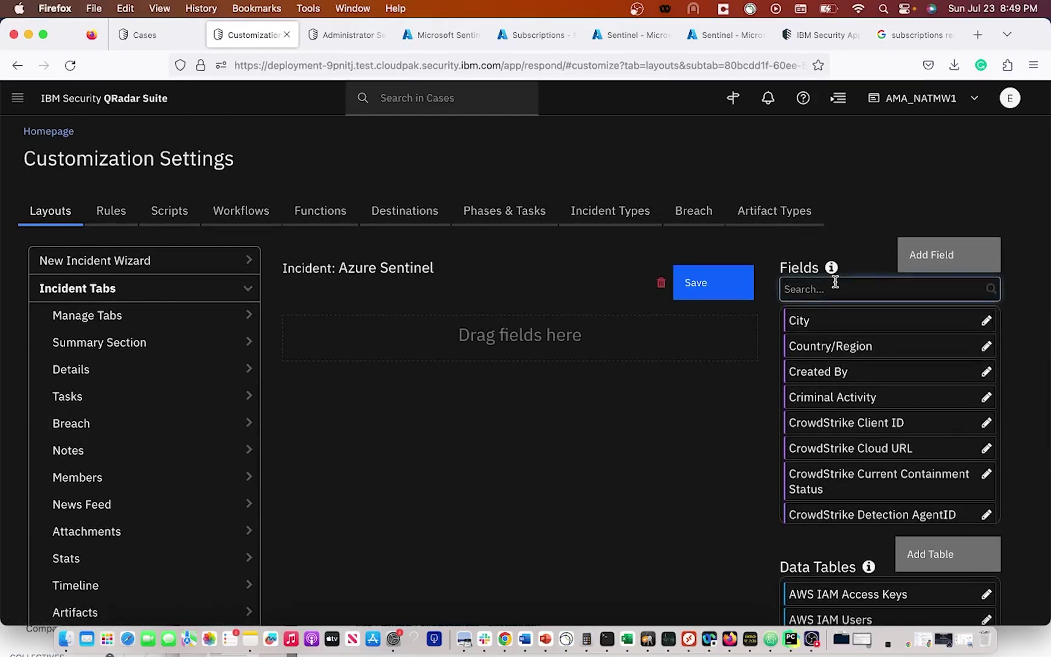
type("Sen")
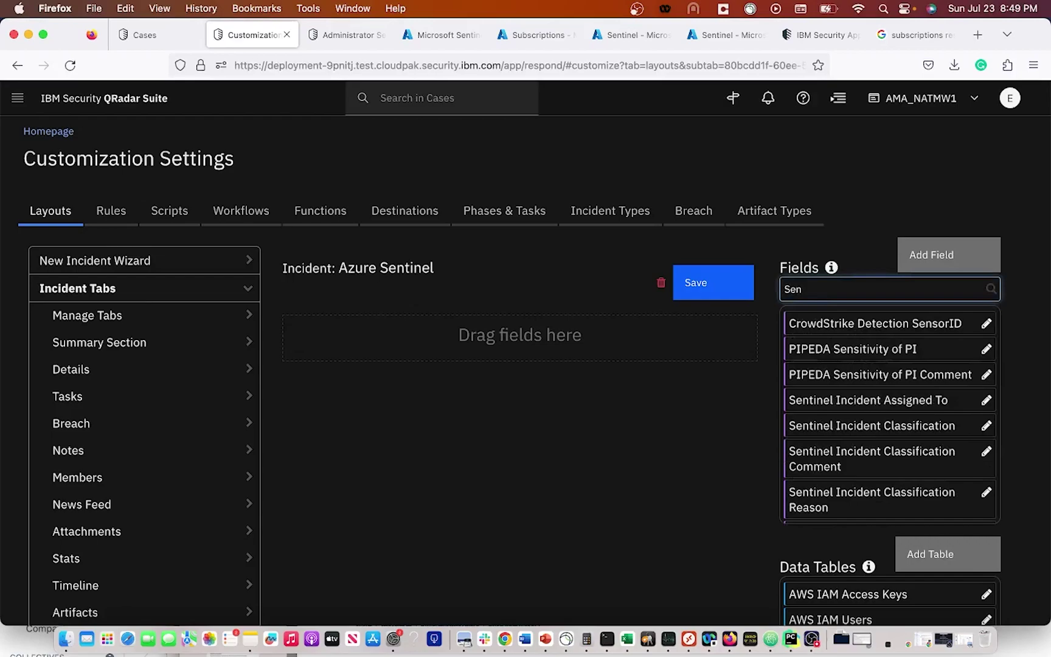
type("tinel")
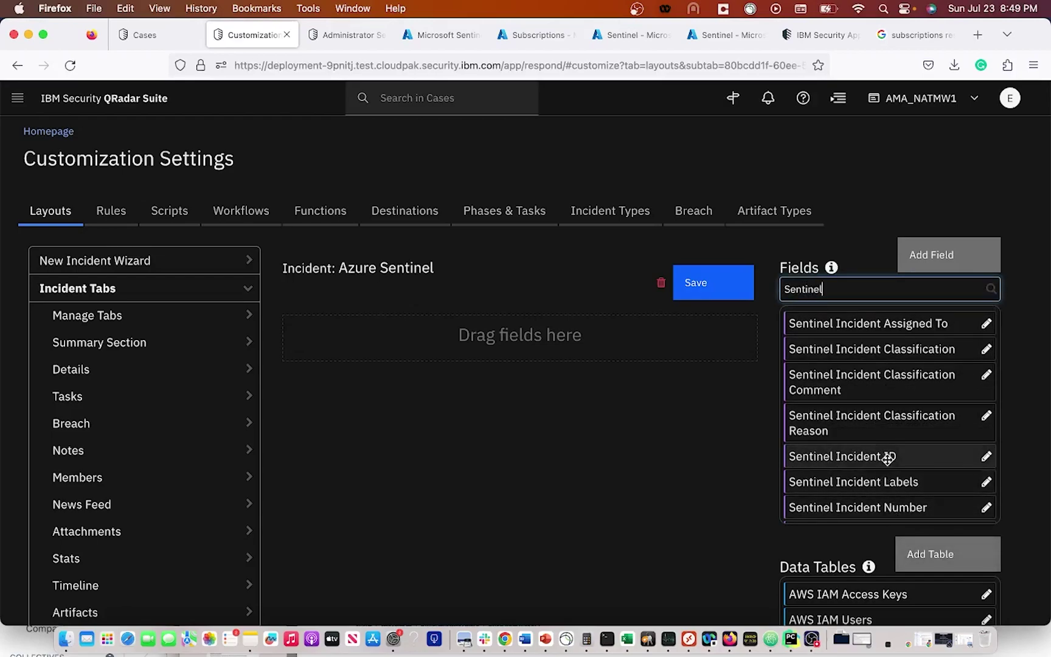
left_click_drag(885, 457, 581, 343)
left_click_drag(817, 505, 545, 412)
left_click_drag(920, 506, 449, 356)
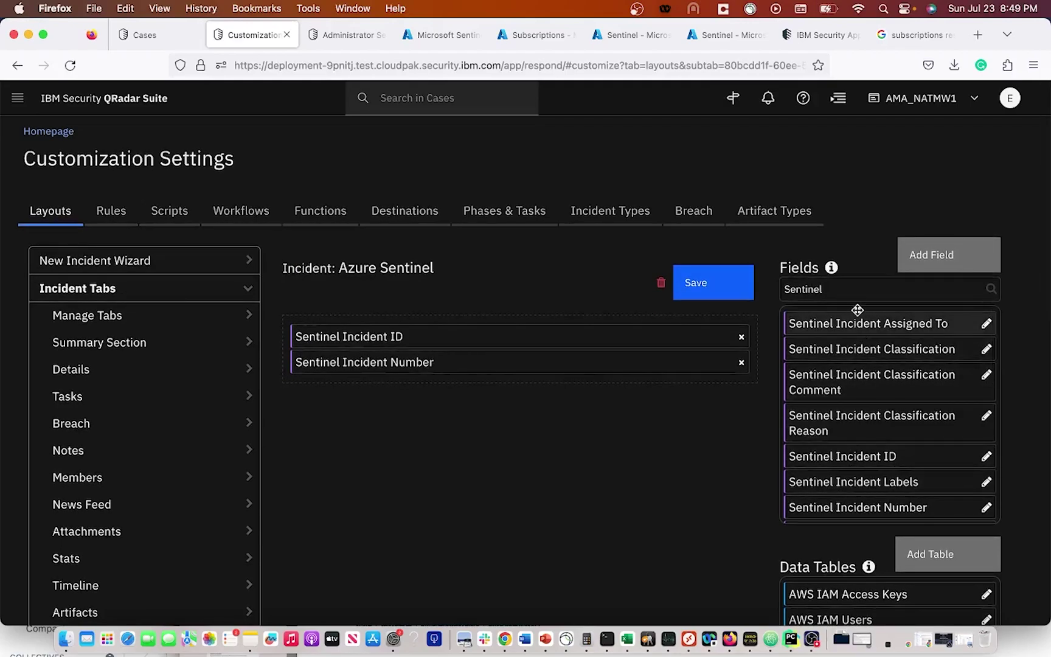
left_click_drag(854, 319, 558, 405)
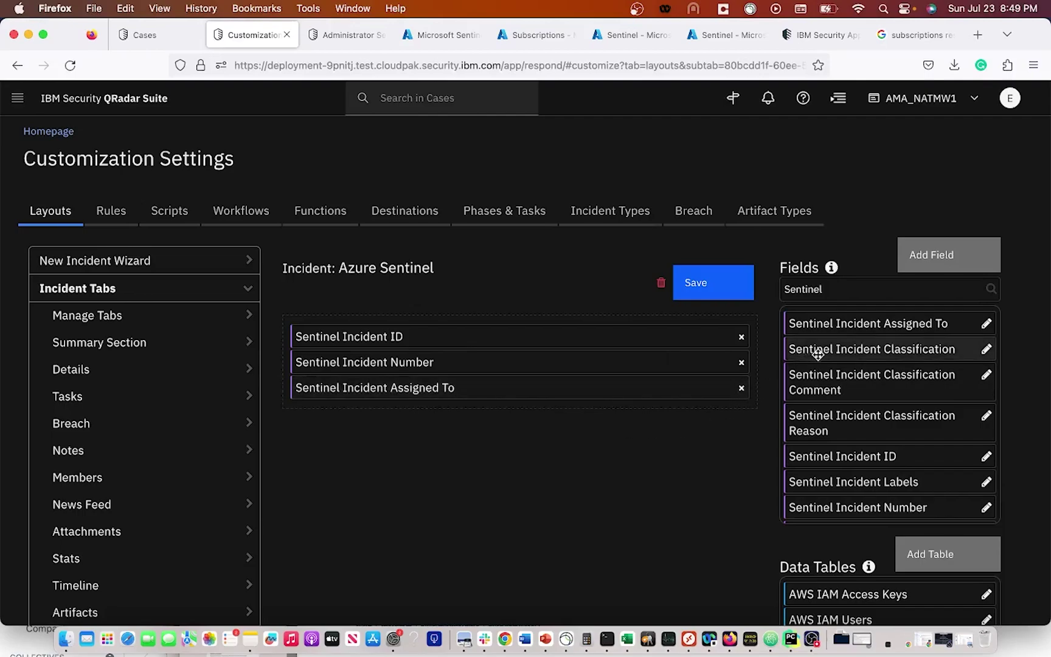
left_click_drag(812, 354, 585, 413)
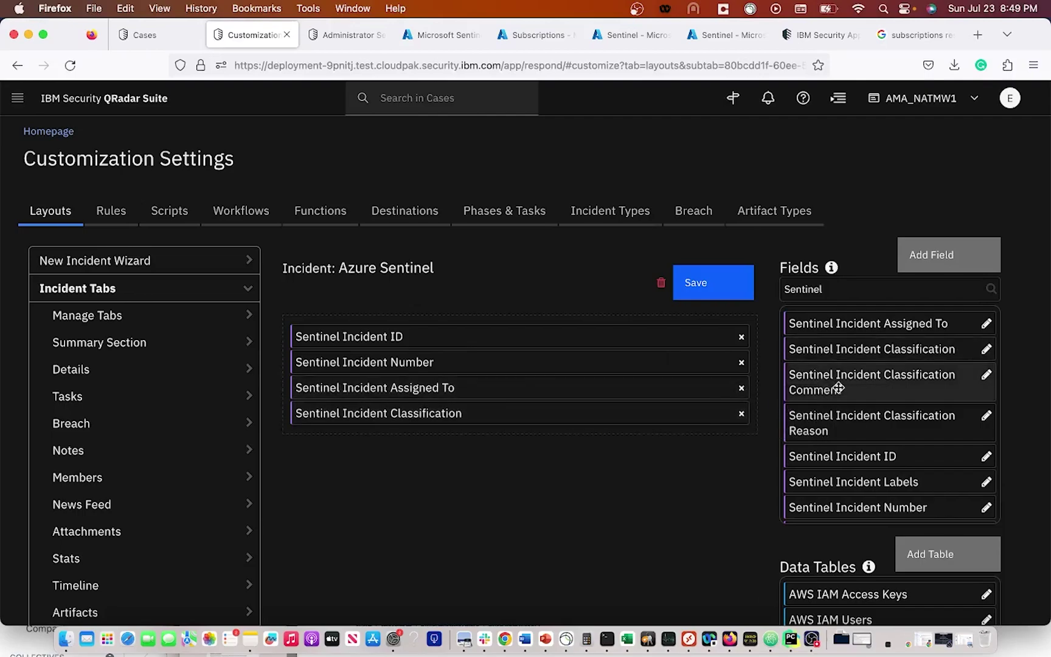
left_click_drag(870, 382, 644, 439)
Add more Sentinel fields, including Status, Tactics, Incident URL and Profile, to the layout
scroll(900, 484, "down", 3)
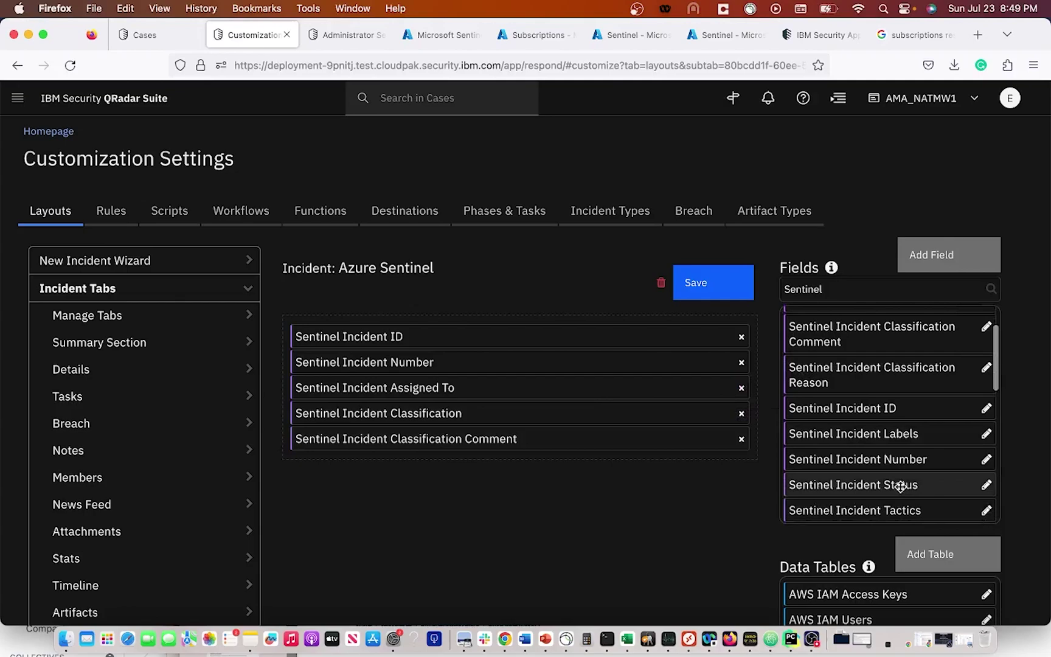
left_click_drag(839, 448, 693, 459)
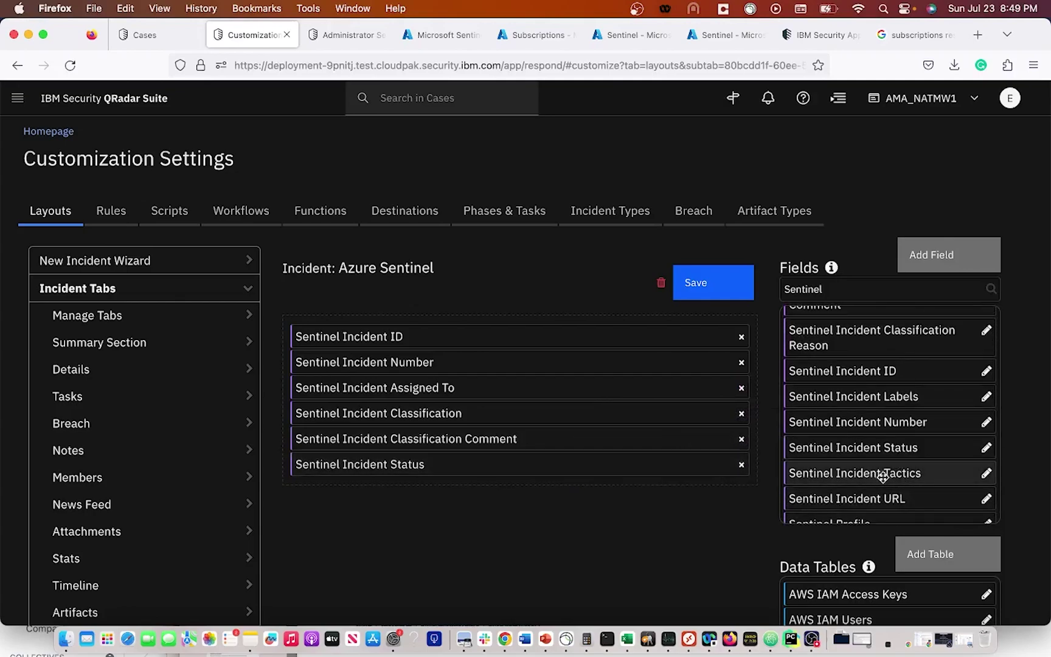
left_click_drag(880, 474, 645, 480)
scroll(904, 490, "down", 2)
scroll(904, 490, "down", 1)
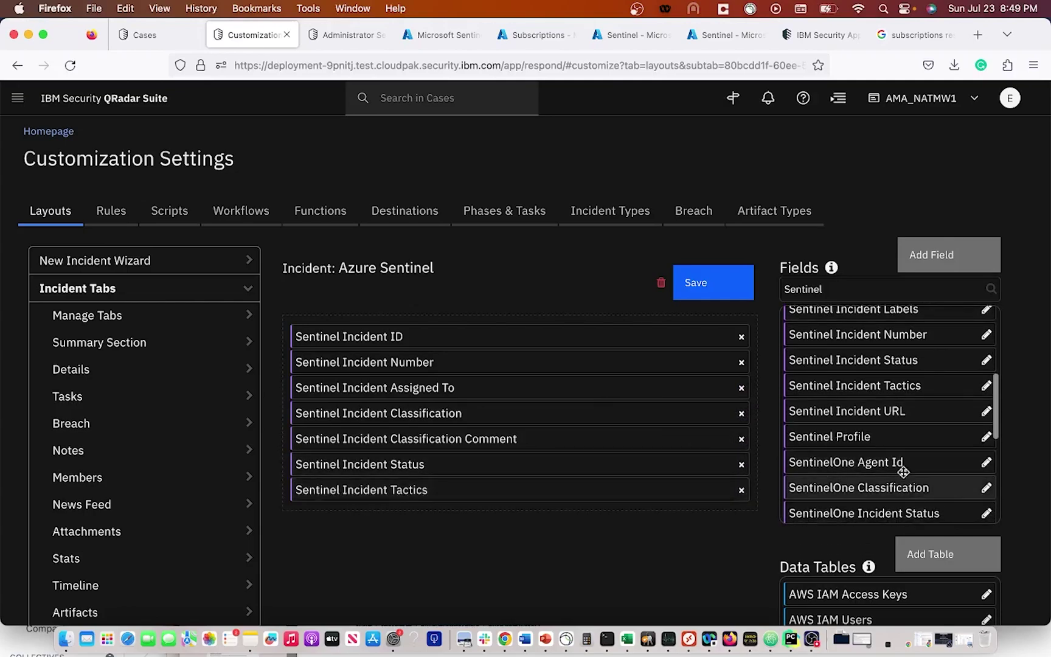
left_click_drag(889, 437, 730, 512)
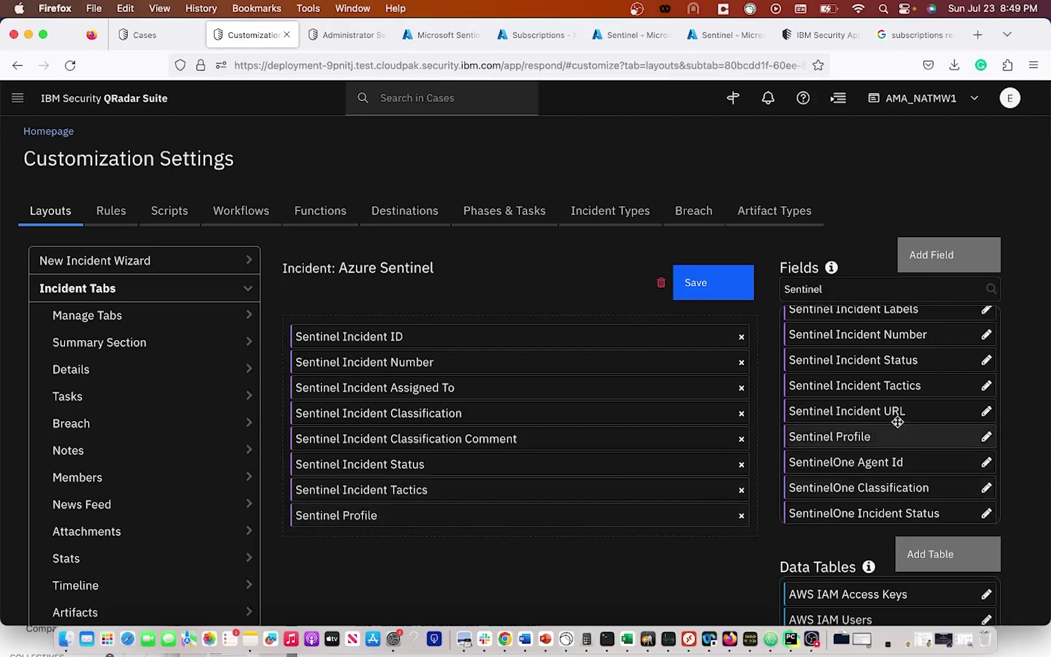
left_click_drag(905, 410, 512, 490)
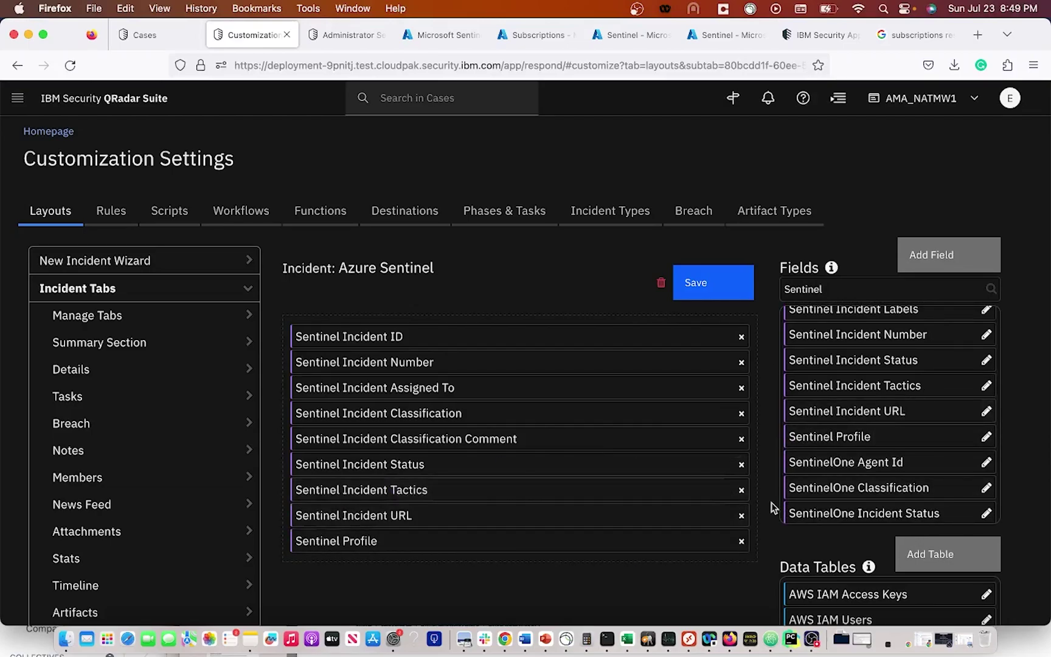
scroll(775, 504, "down", 5)
scroll(807, 481, "down", 10)
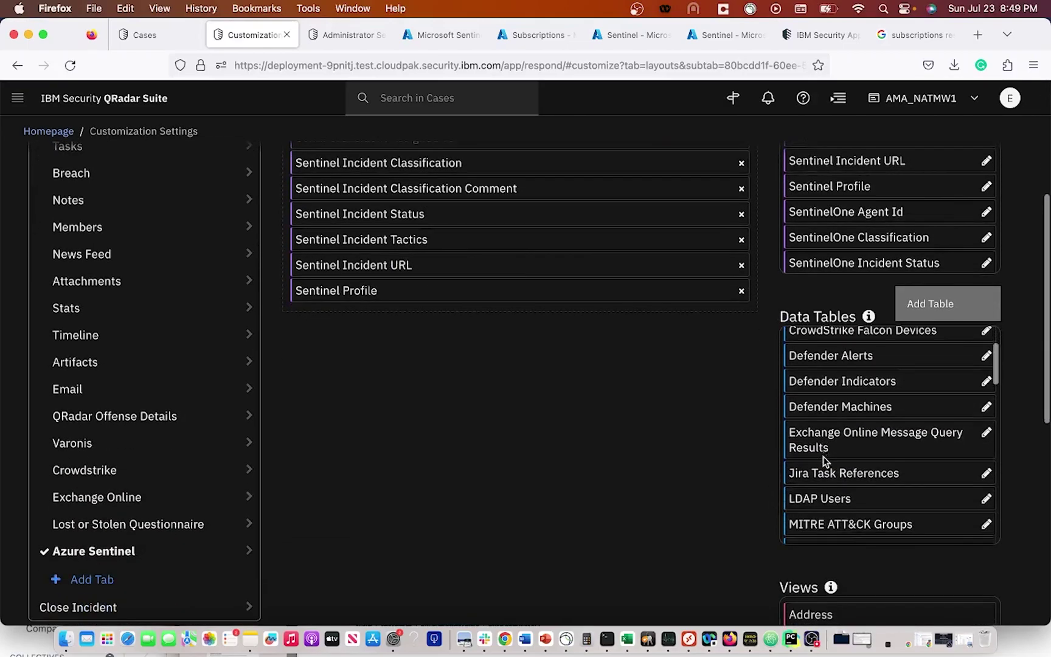
scroll(823, 456, "up", 3)
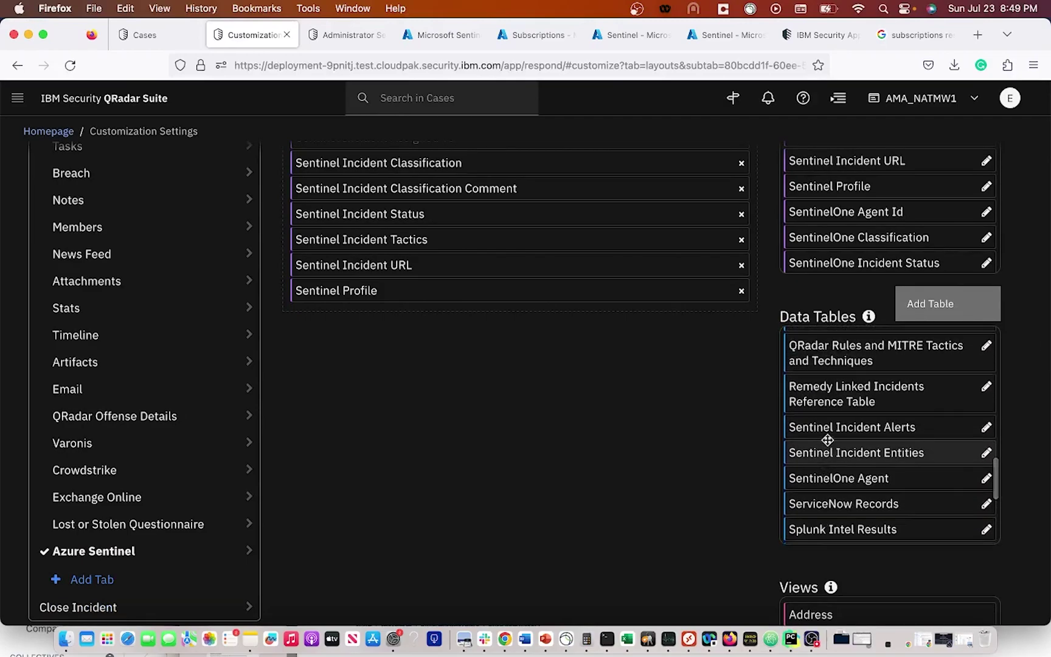
Add the Sentinel Incident Alerts and Entities tables and save the layout
left_click_drag(827, 440, 620, 328)
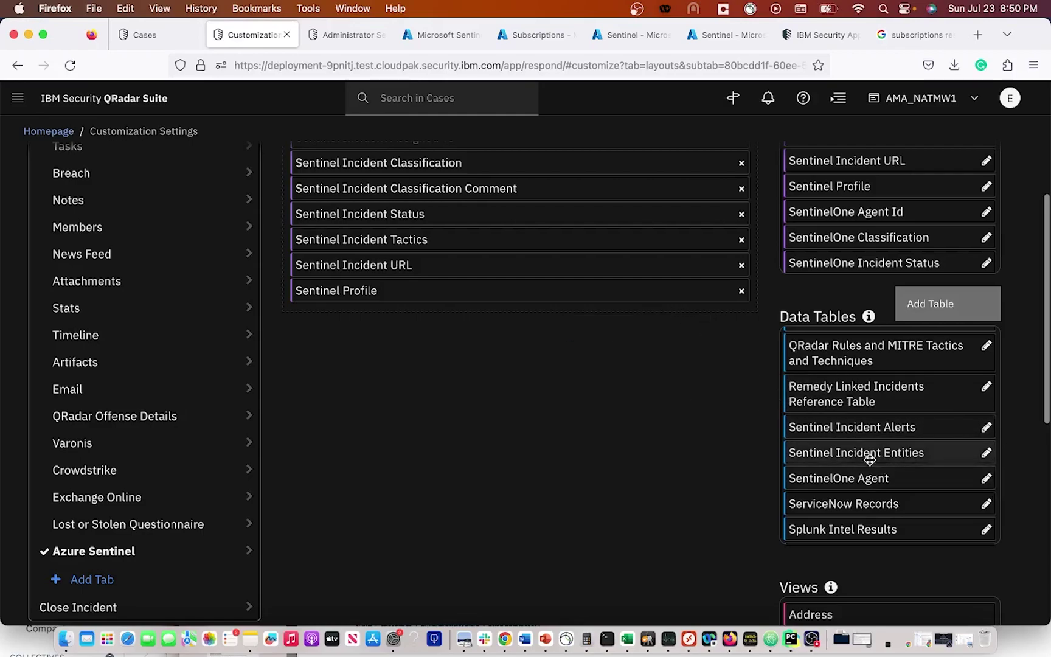
left_click_drag(928, 453, 554, 313)
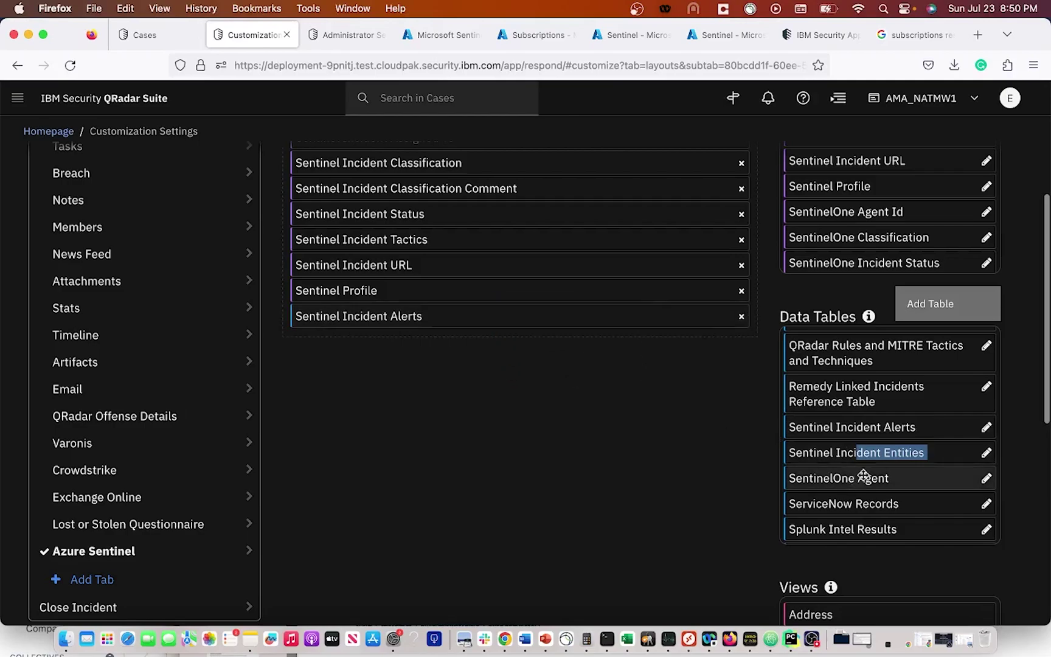
left_click_drag(854, 447, 599, 326)
scroll(843, 508, "down", 3)
scroll(843, 508, "up", 10)
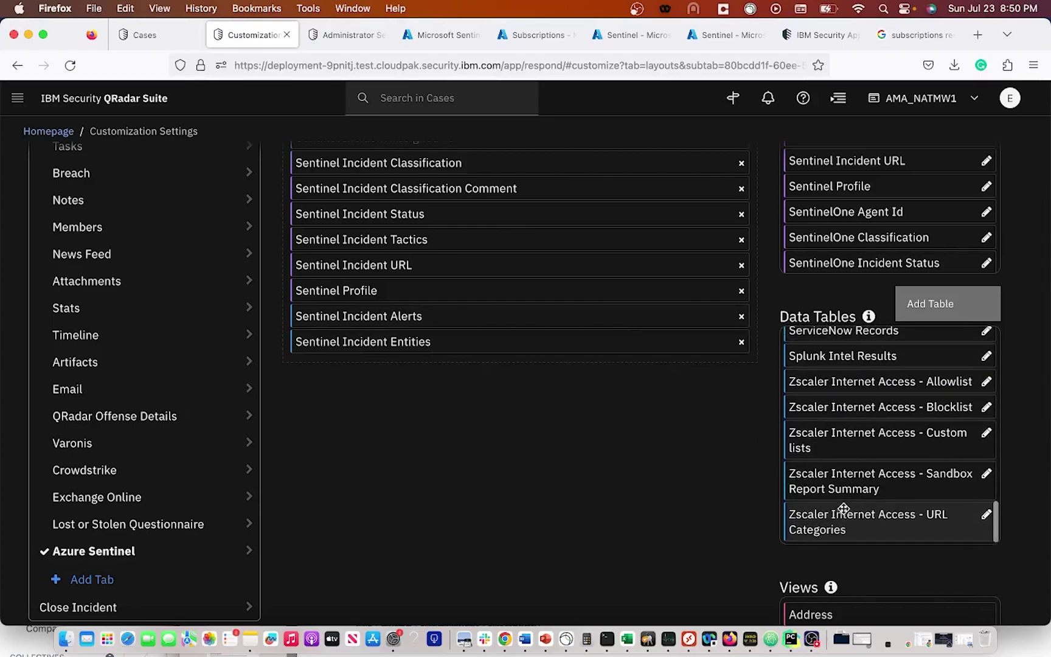
scroll(843, 508, "up", 5)
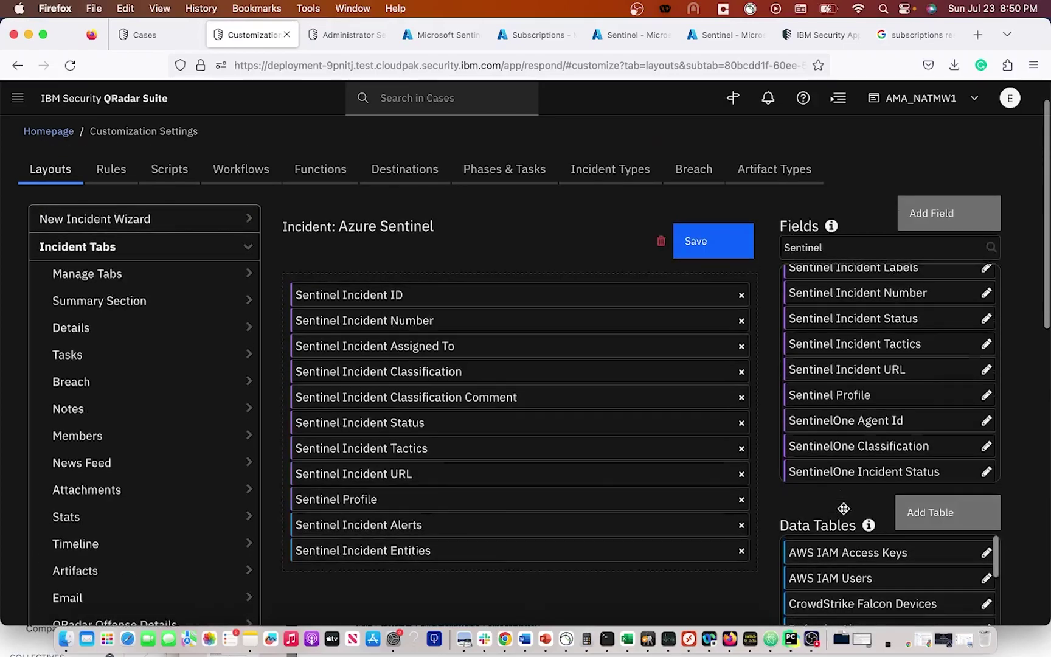
left_click(709, 288)
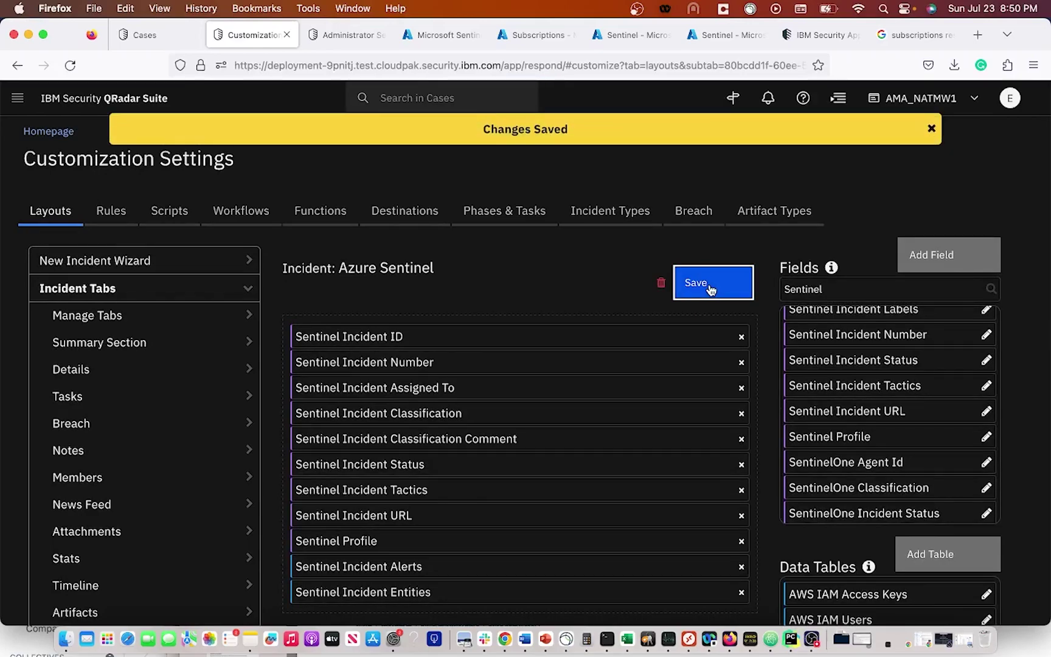
Refresh the cases list and open case 20186 (Sentinel Incident 2048) on its Azure Sentinel tab
left_click(144, 35)
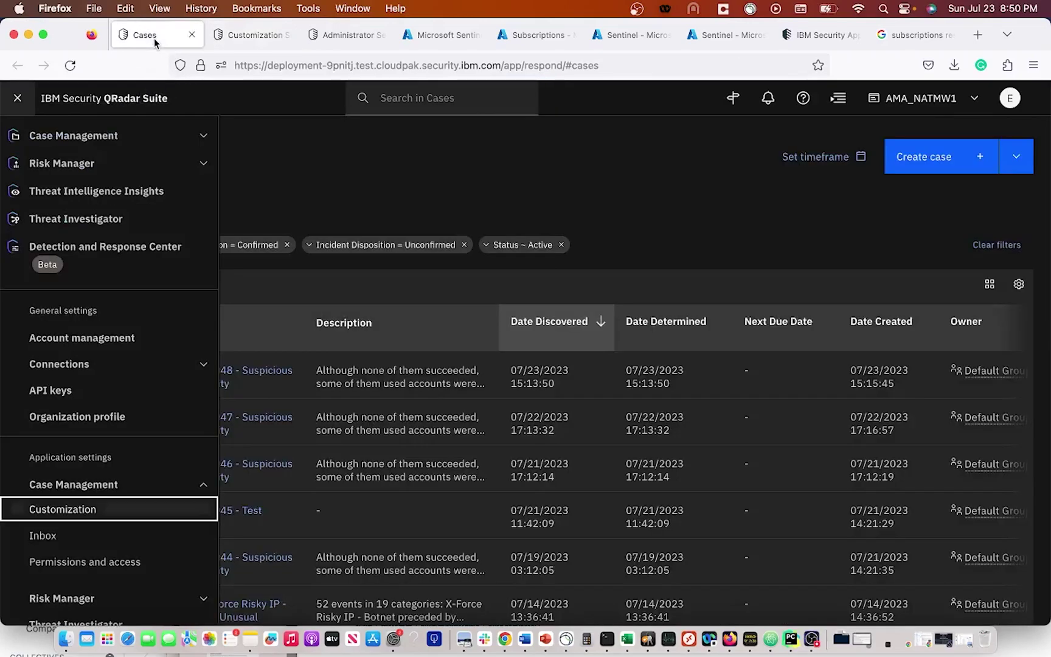
left_click(70, 66)
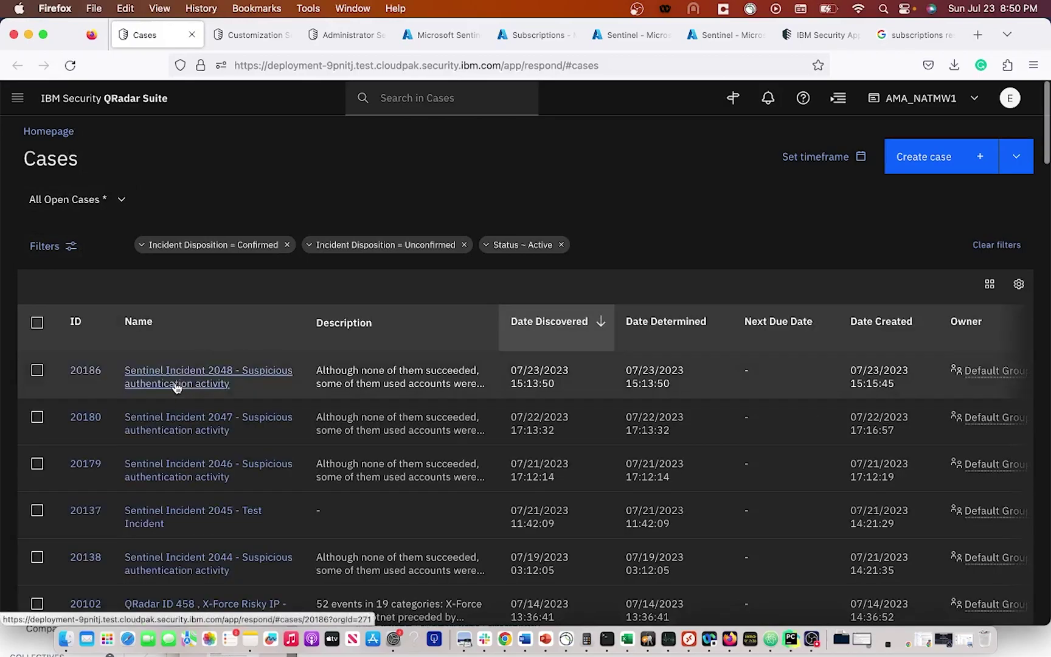
left_click(175, 380)
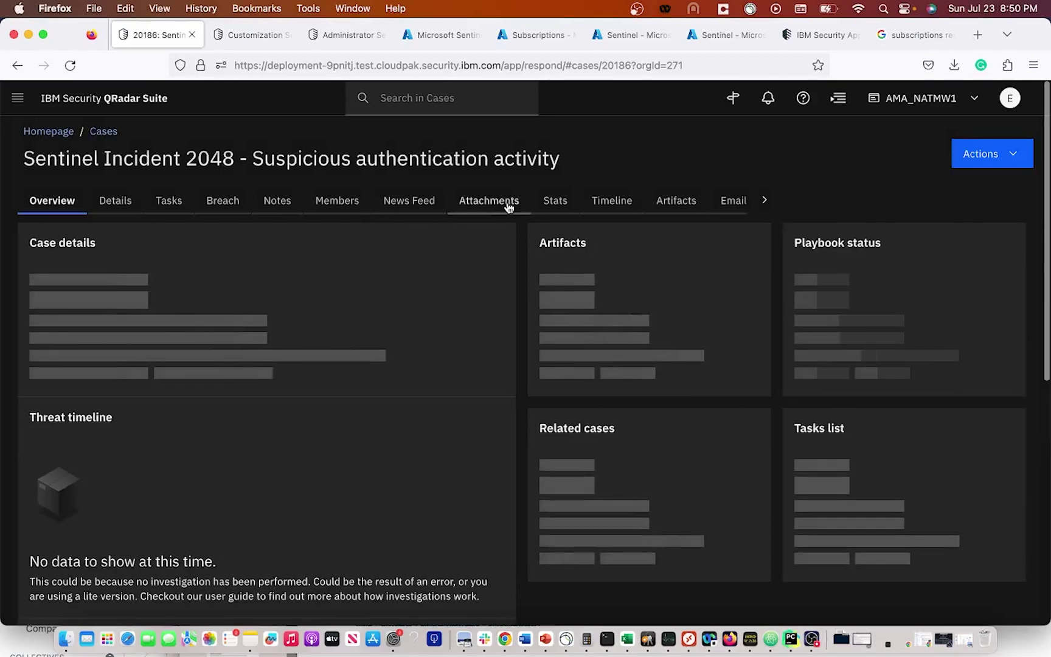
left_click(765, 201)
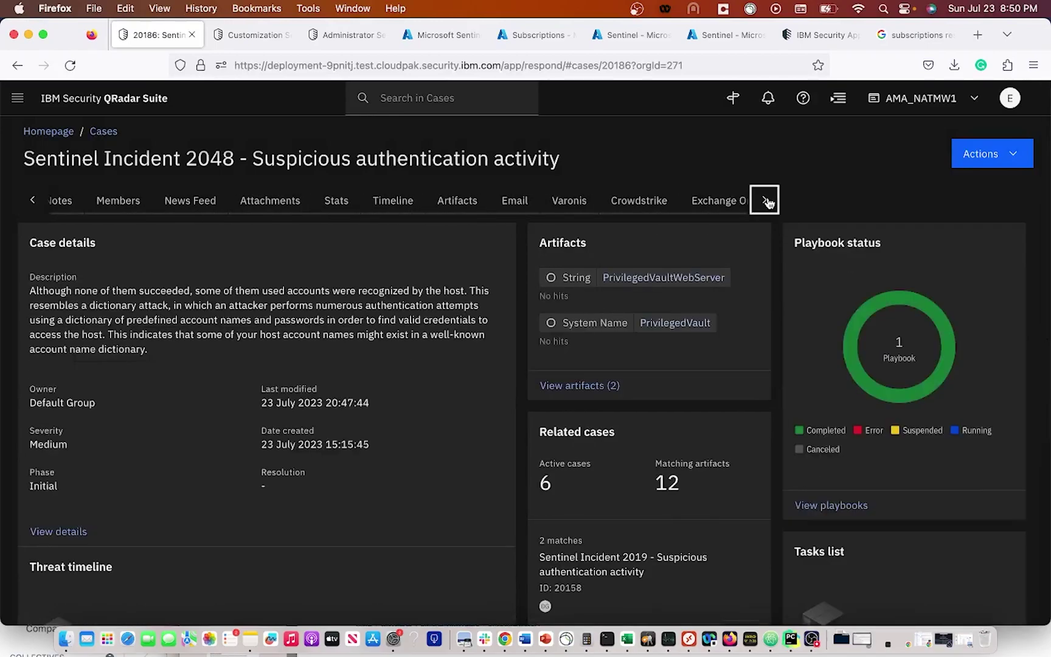
left_click(766, 201)
left_click(727, 203)
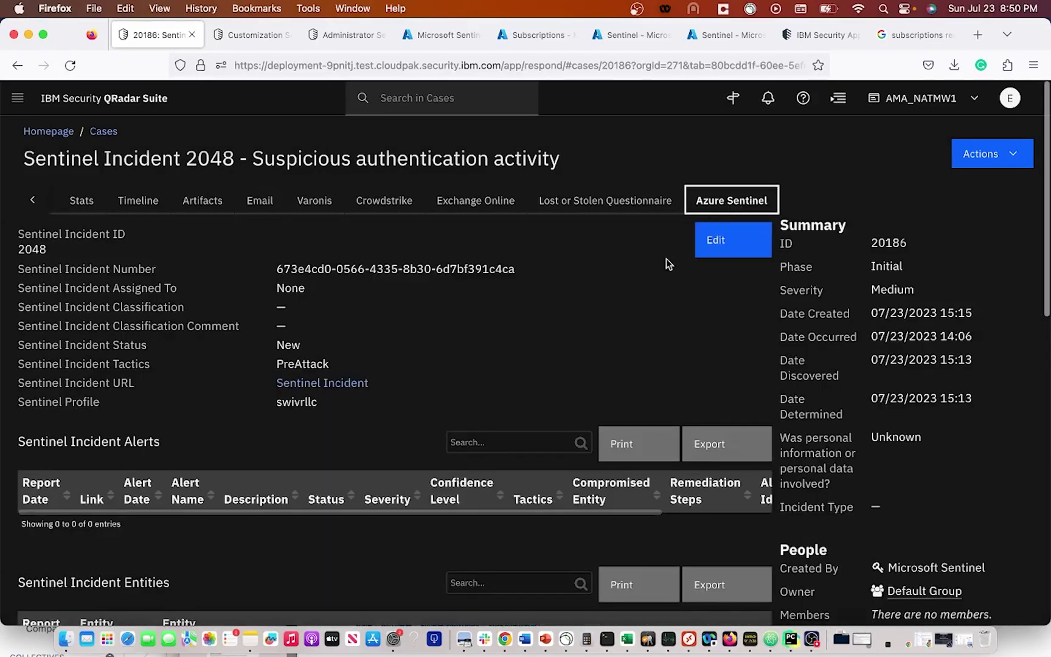
Review incident 2048's details, alerts and PrivilegedVault entities, checking an entity row's actions
scroll(565, 417, "down", 2)
scroll(426, 389, "up", 2)
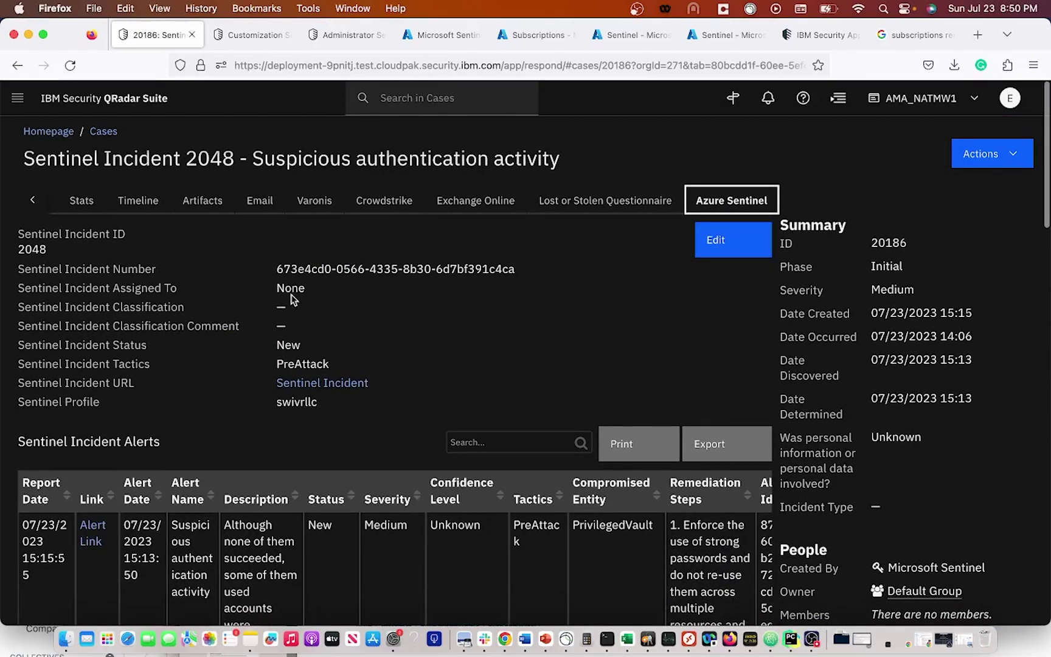
scroll(253, 317, "down", 3)
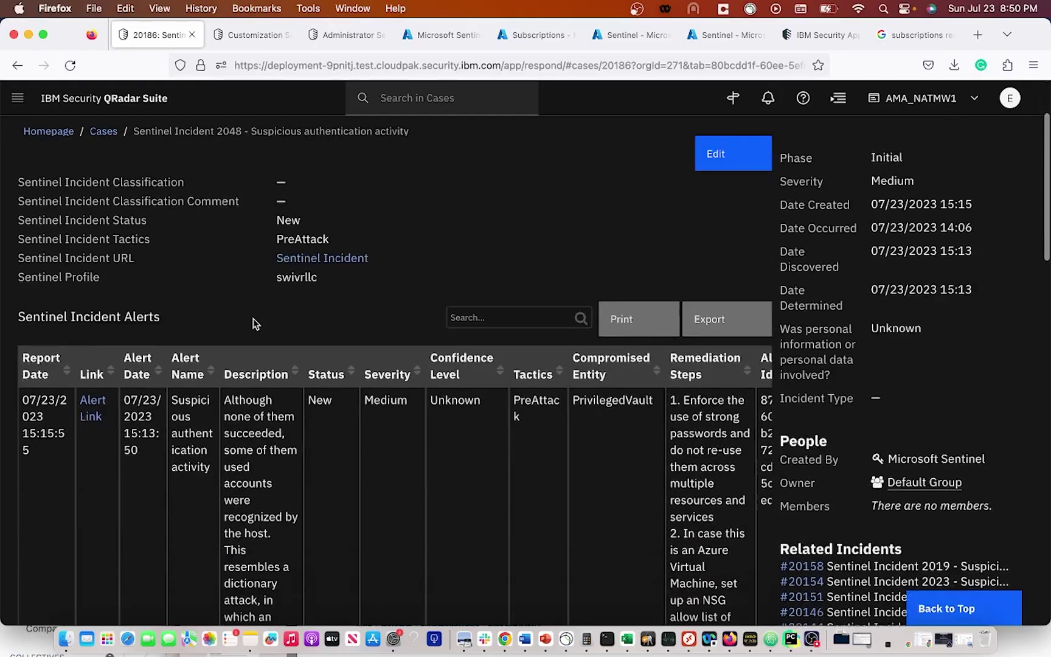
scroll(335, 418, "right", 3)
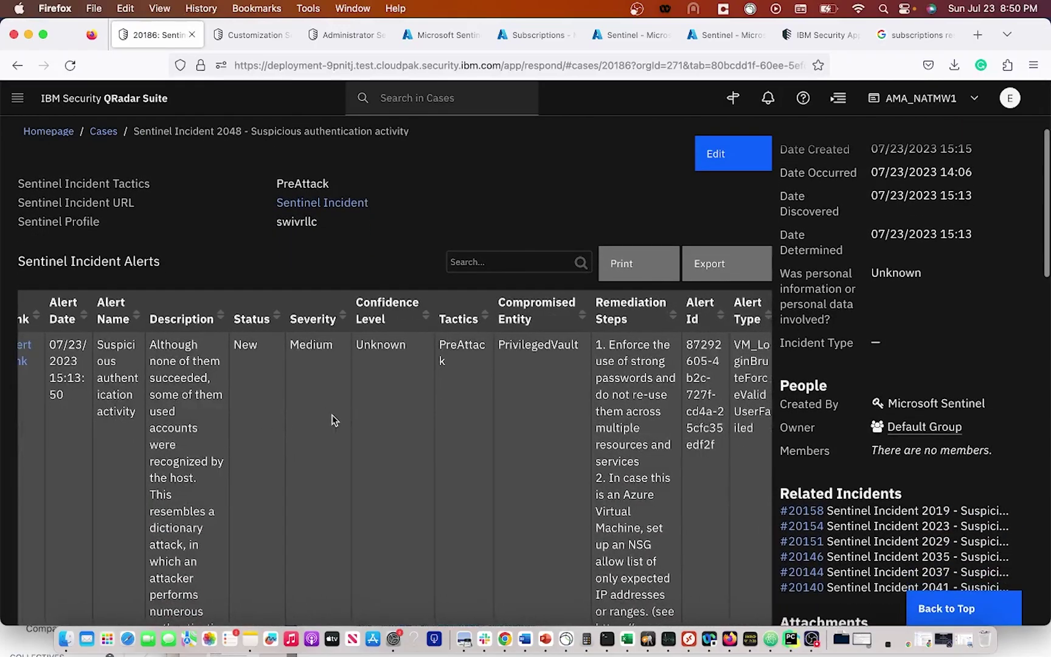
scroll(335, 418, "left", 3)
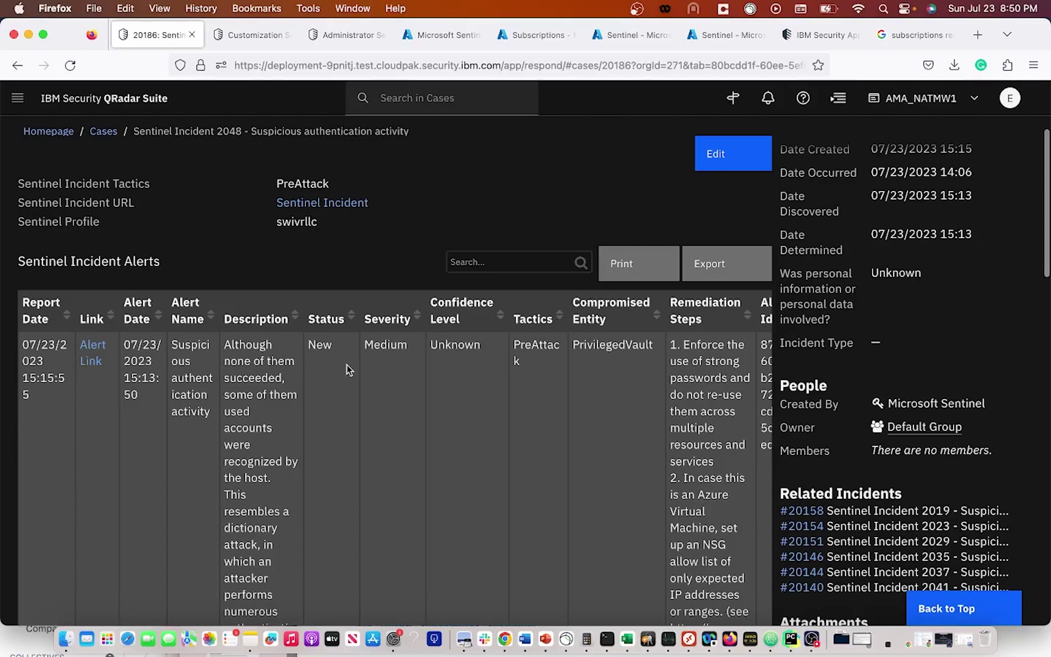
scroll(426, 365, "right", 3)
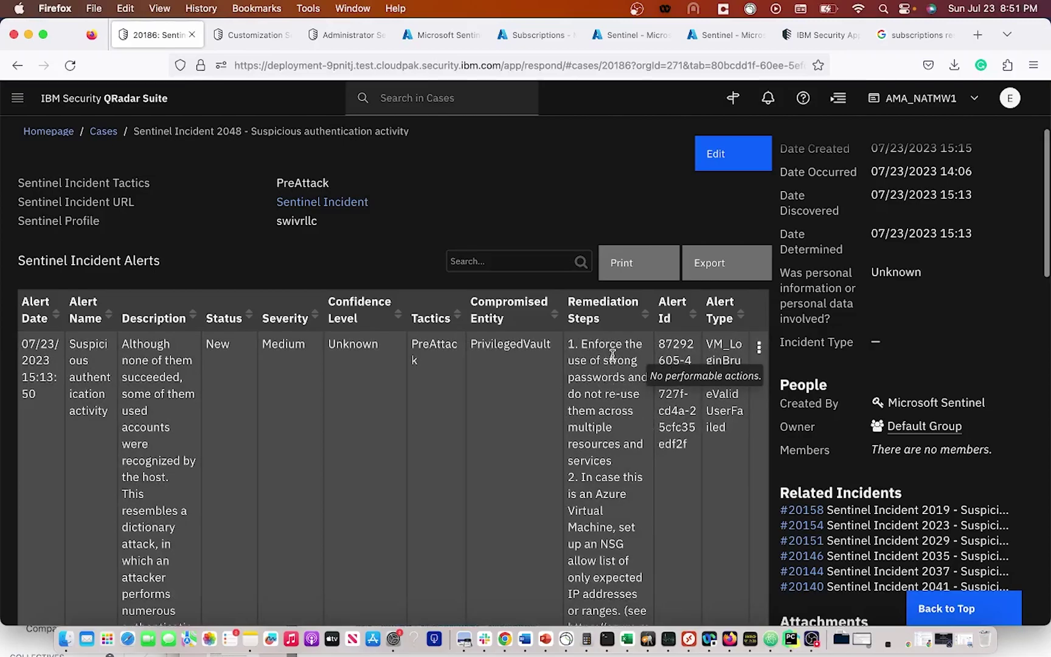
scroll(611, 365, "down", 10)
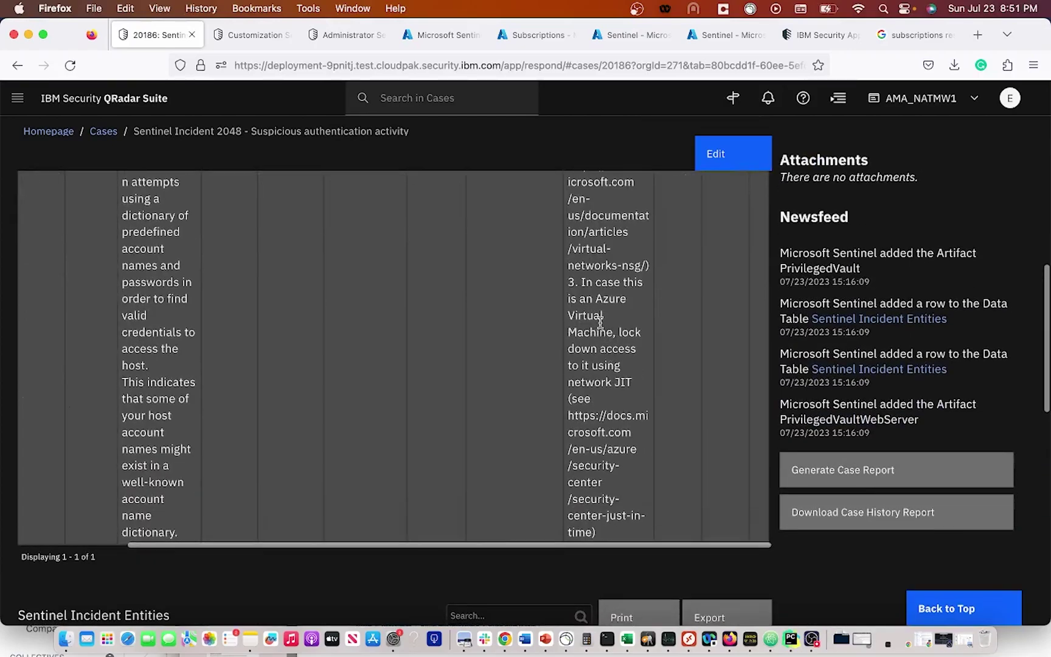
scroll(609, 403, "down", 4)
scroll(611, 401, "down", 6)
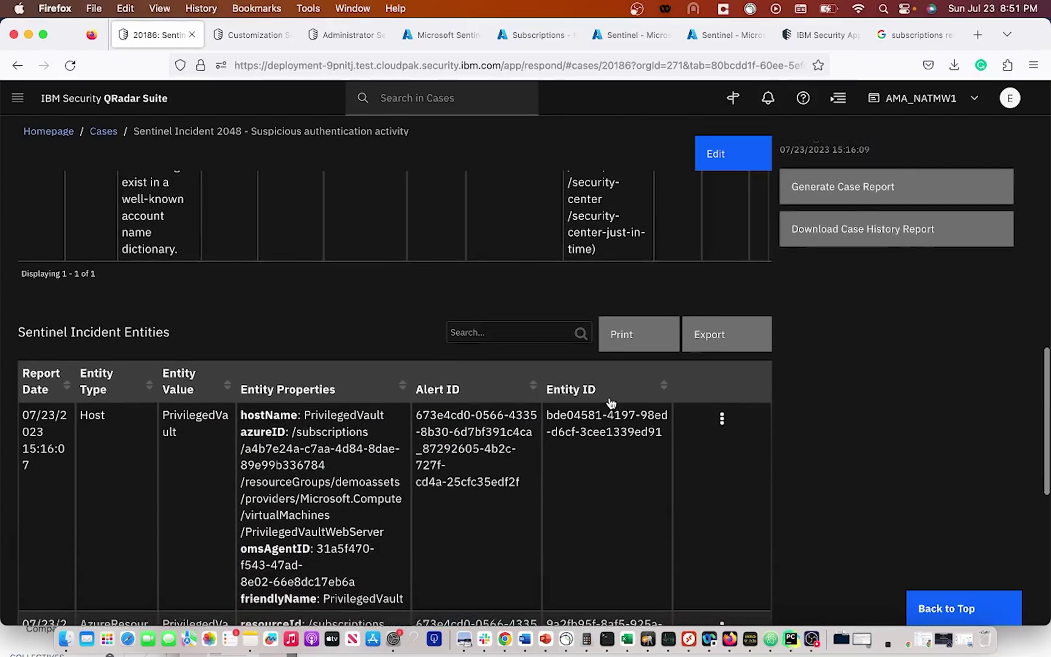
scroll(534, 419, "down", 3)
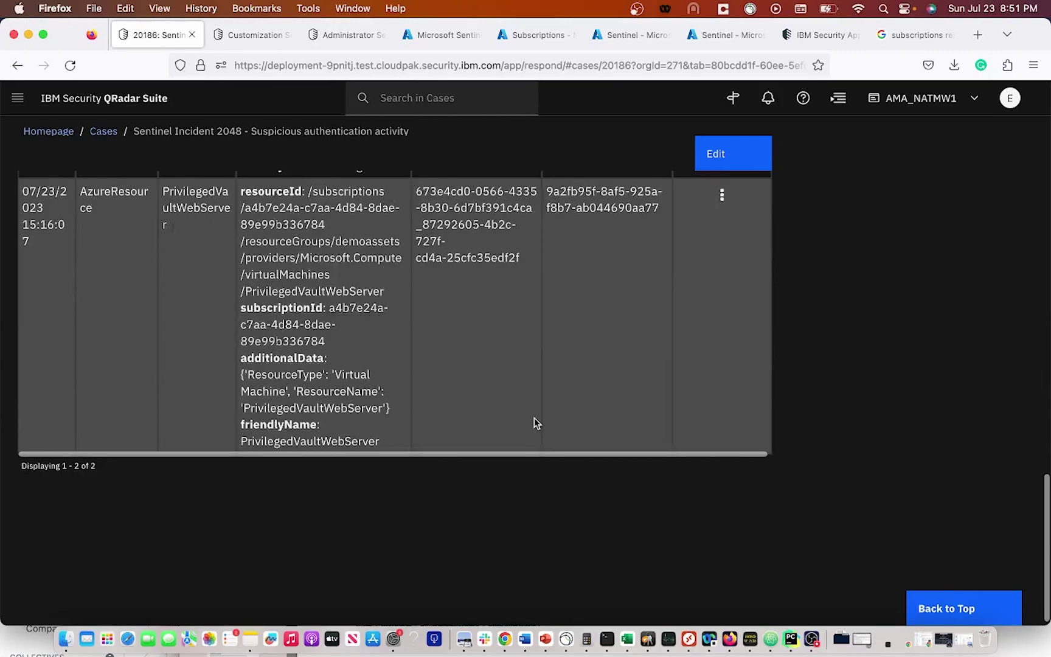
left_click(722, 276)
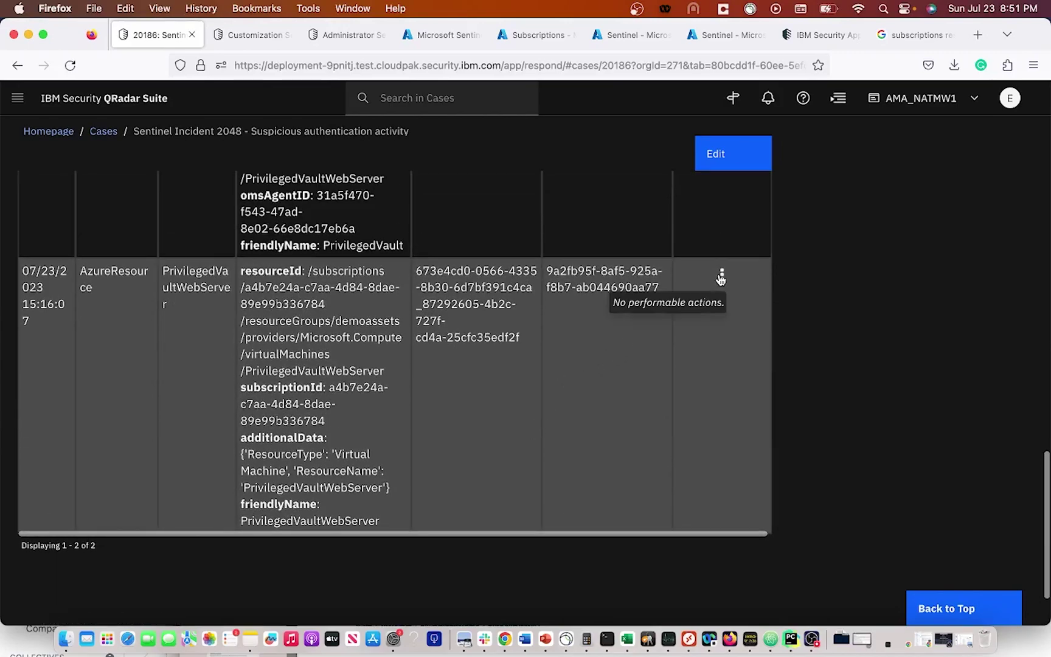
scroll(720, 280, "up", 6)
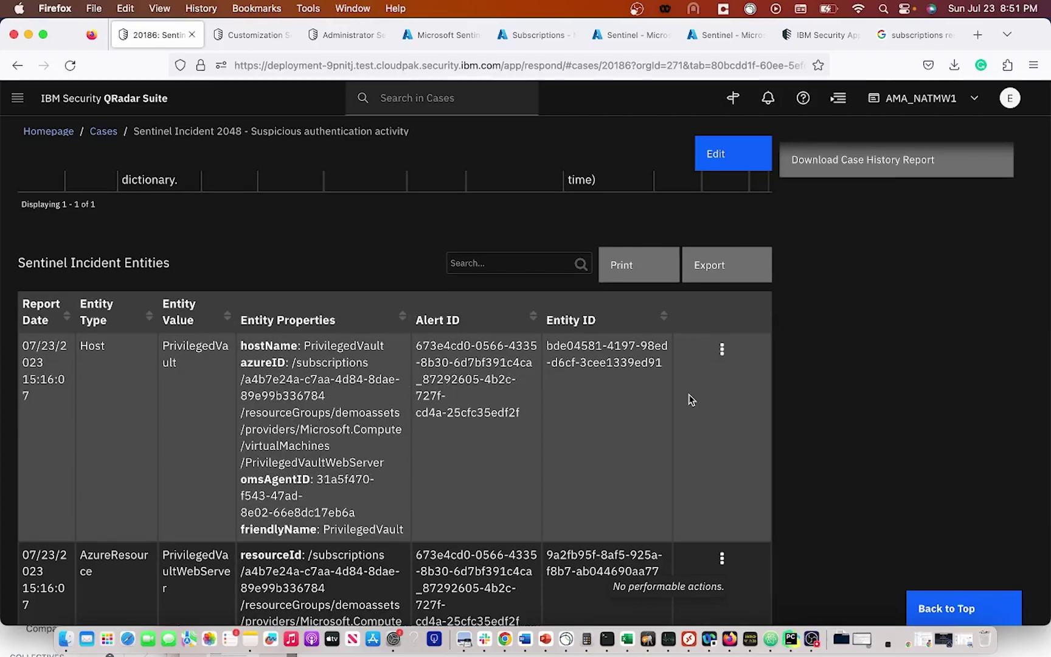
scroll(691, 399, "down", 5)
scroll(690, 399, "up", 12)
scroll(690, 399, "up", 10)
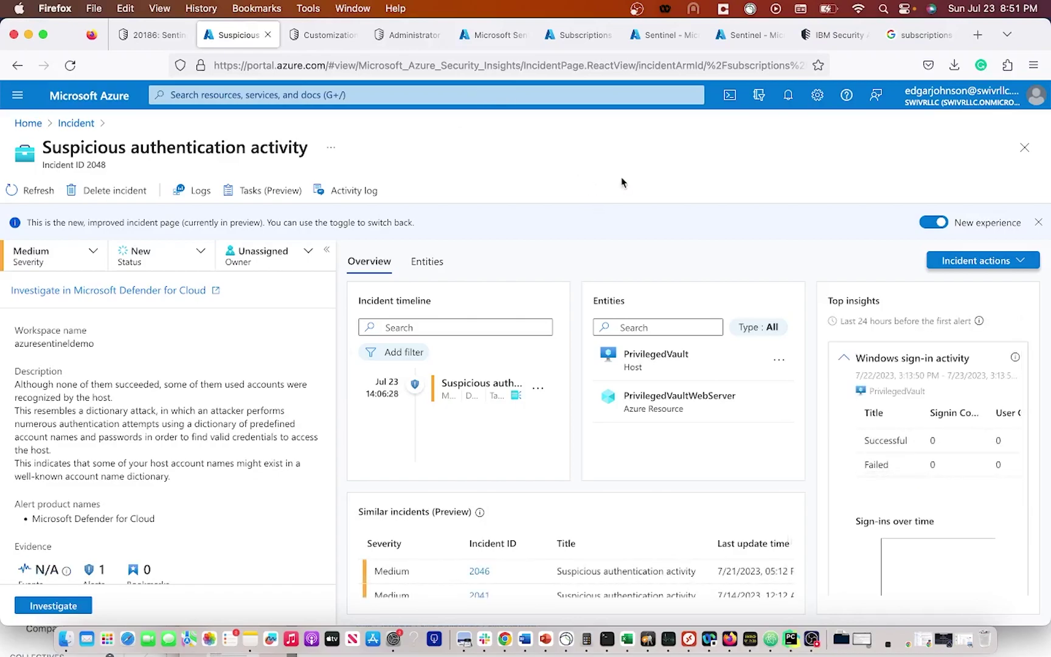
Open the API permissions page of the Sentinel app registration
left_click(758, 39)
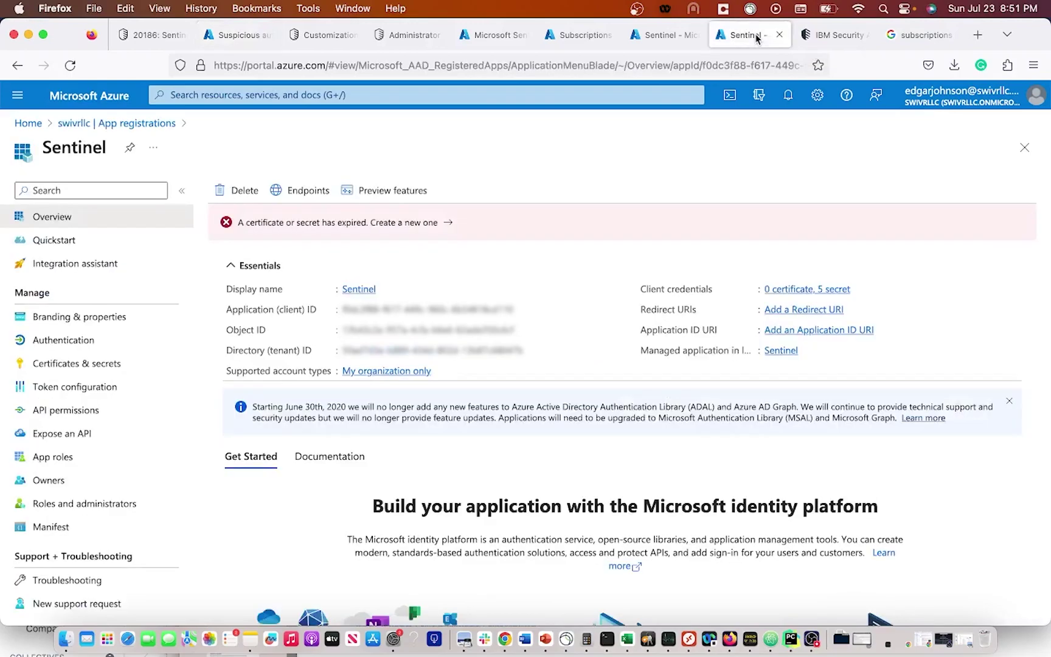
left_click(664, 35)
left_click(735, 35)
left_click(73, 410)
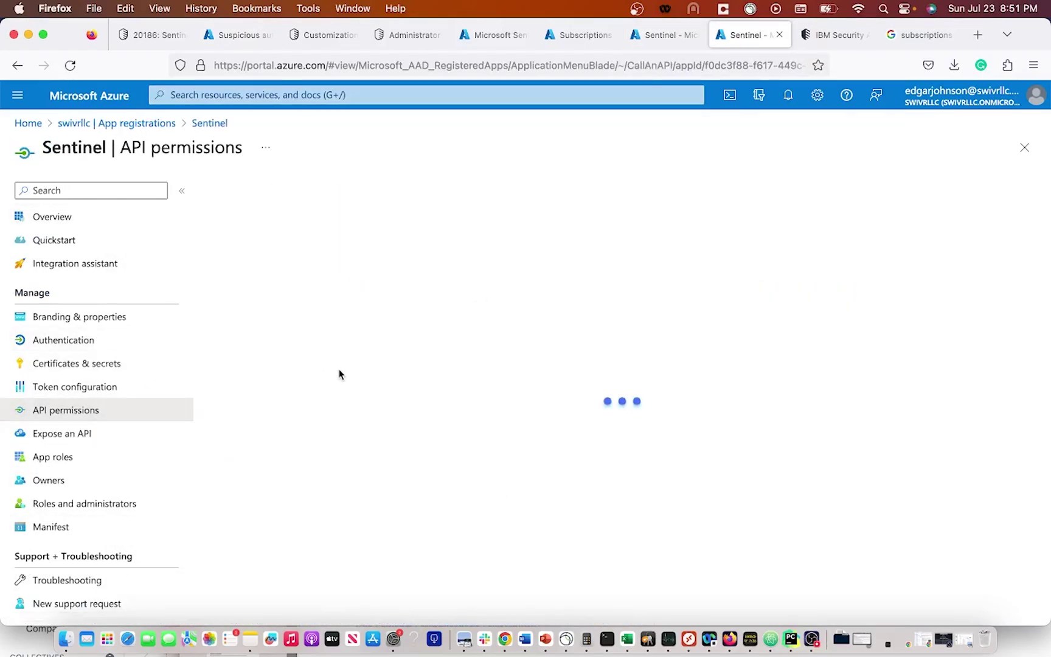
Scroll through the Sentinel app's API permissions to confirm each status reads Granted
scroll(341, 380, "down", 5)
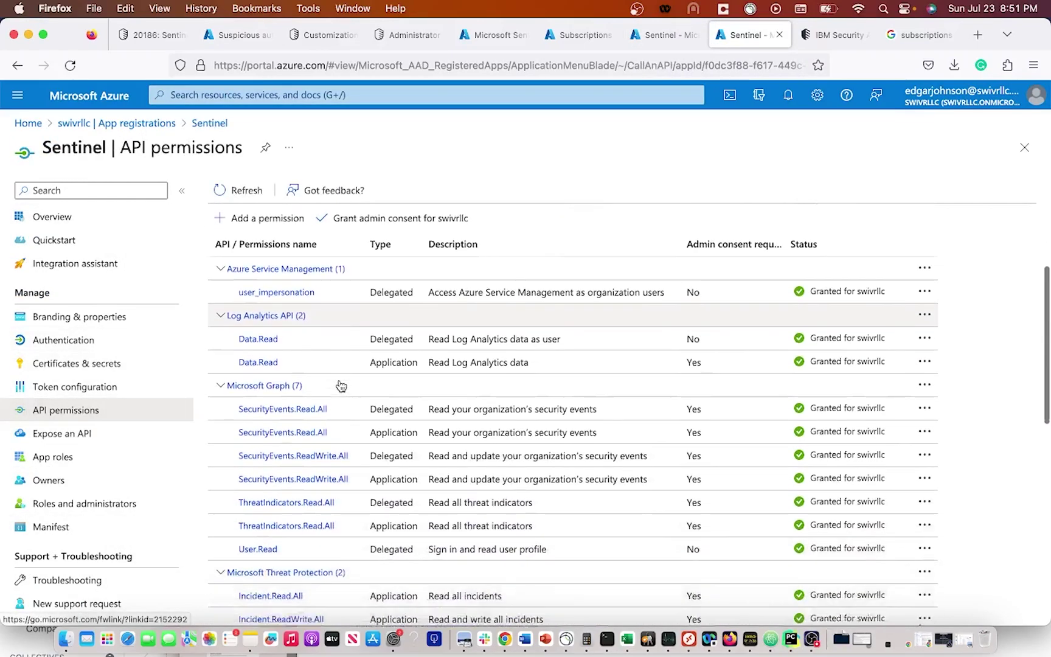
scroll(300, 305, "up", 2)
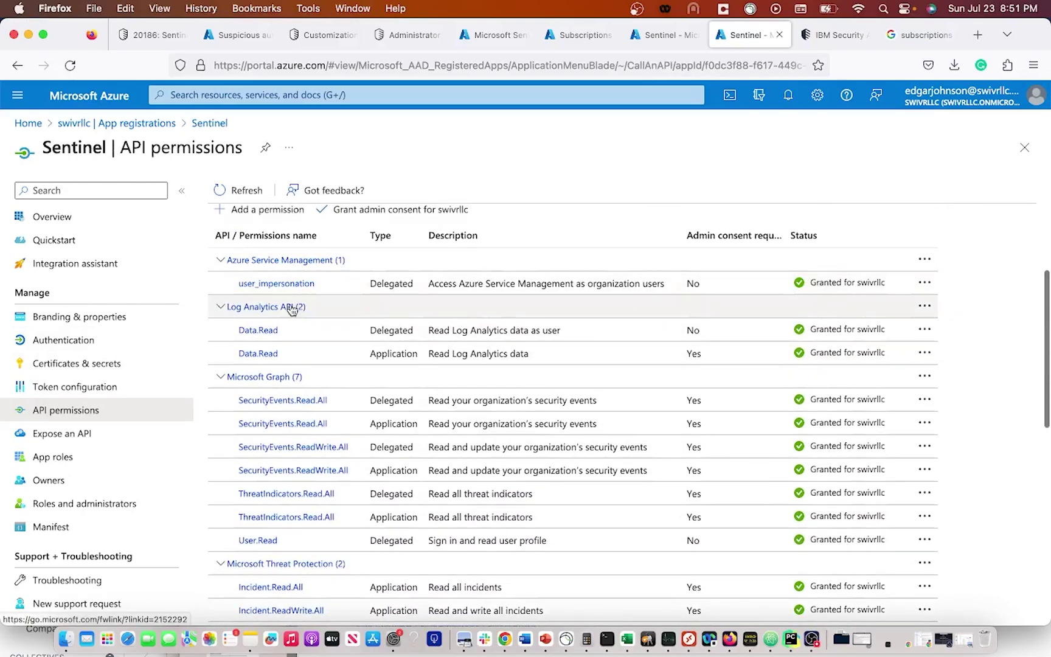
scroll(288, 375, "down", 2)
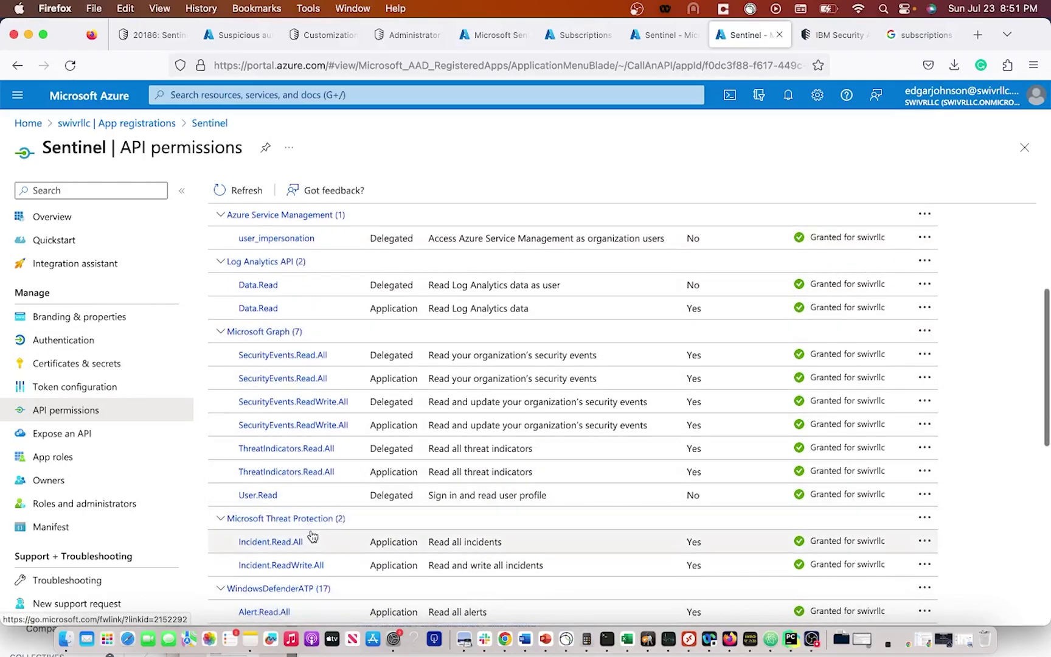
scroll(326, 541, "up", 1)
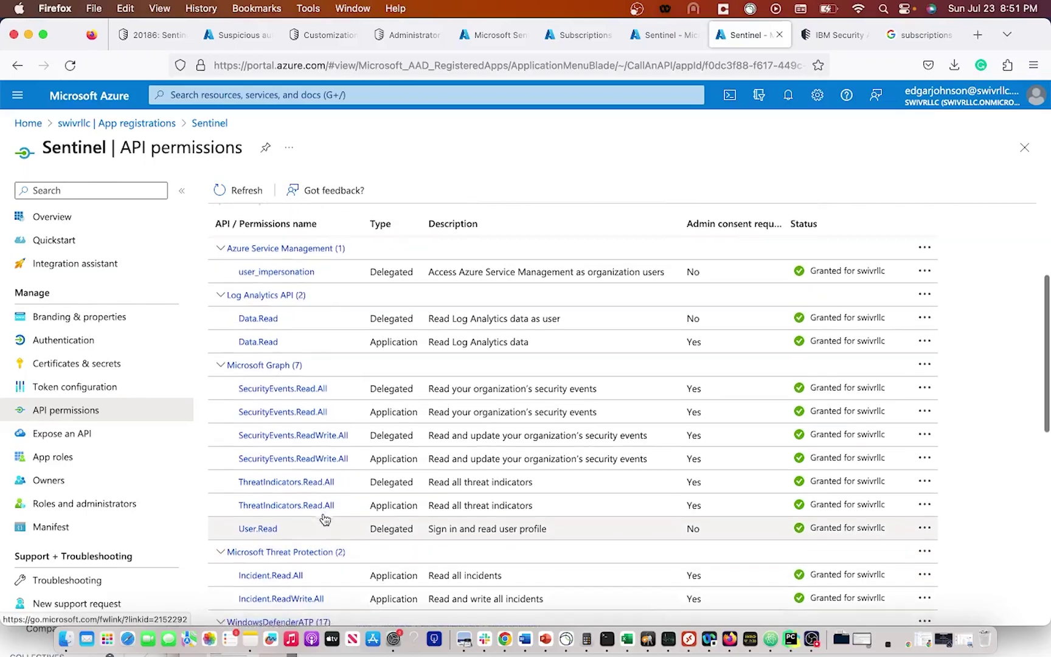
scroll(272, 257, "down", 2)
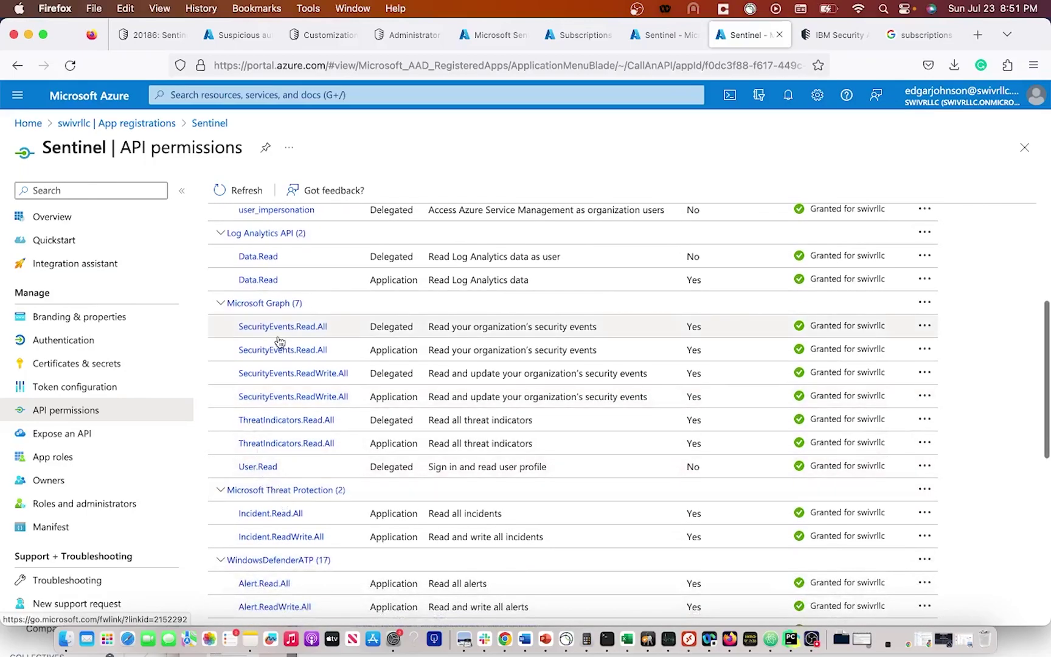
scroll(278, 342, "up", 4)
scroll(277, 383, "down", 1)
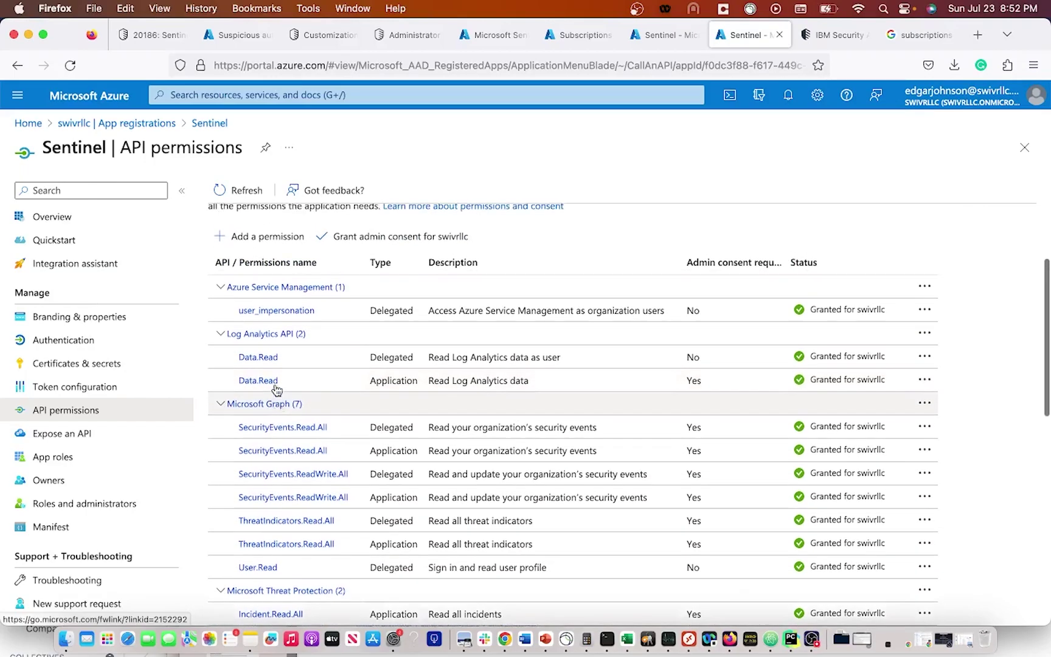
scroll(277, 387, "up", 1)
Start a new role assignment from Access control (IAM) on Azure subscription 1
left_click(587, 36)
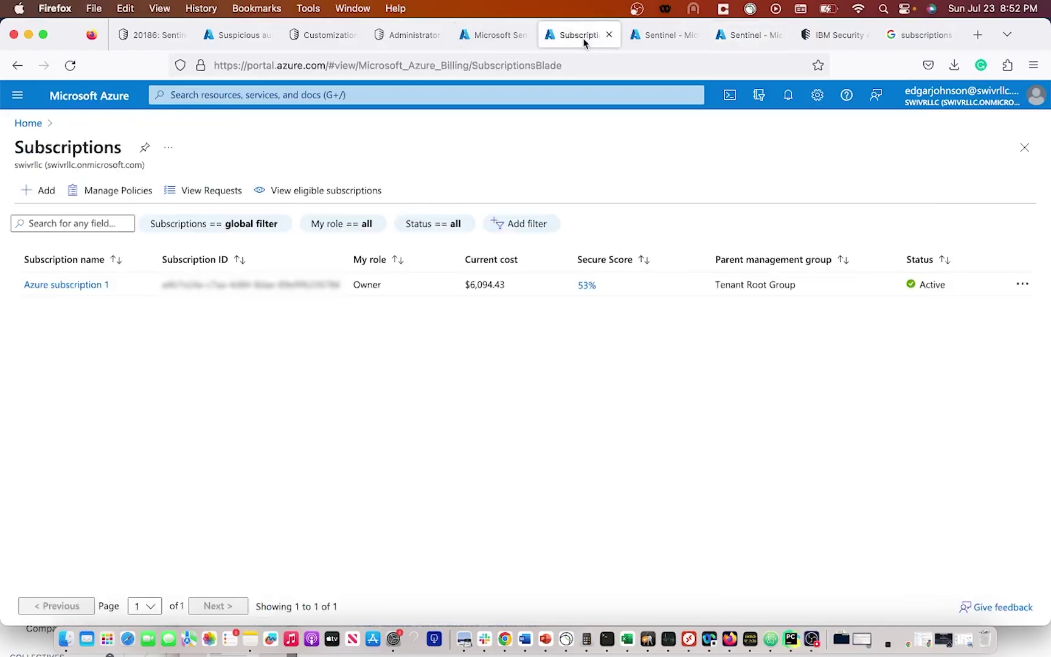
left_click(494, 35)
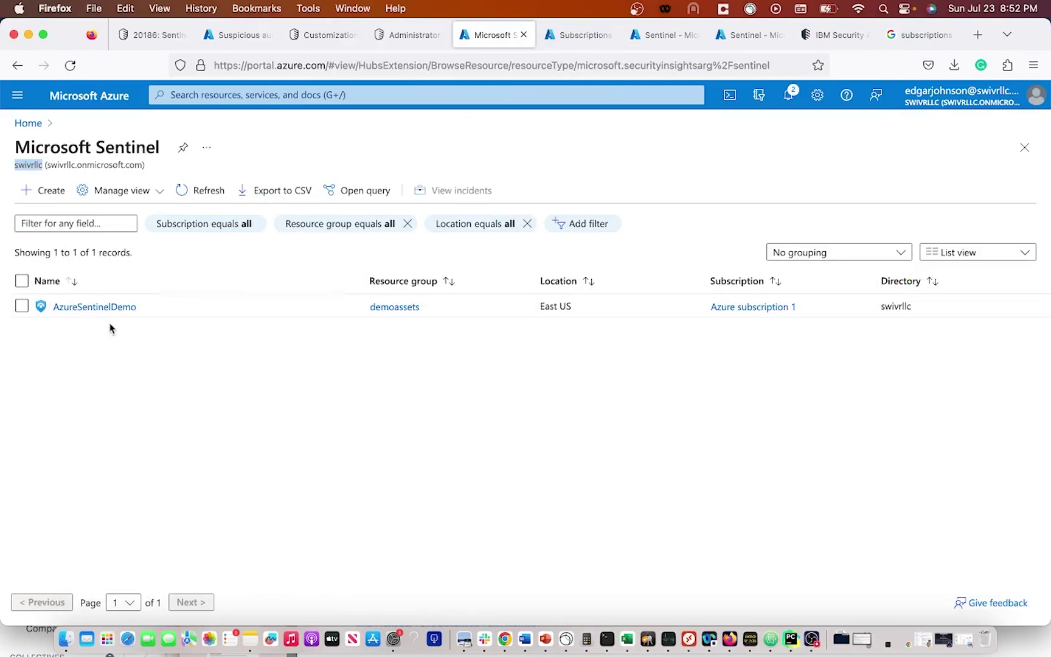
left_click(578, 35)
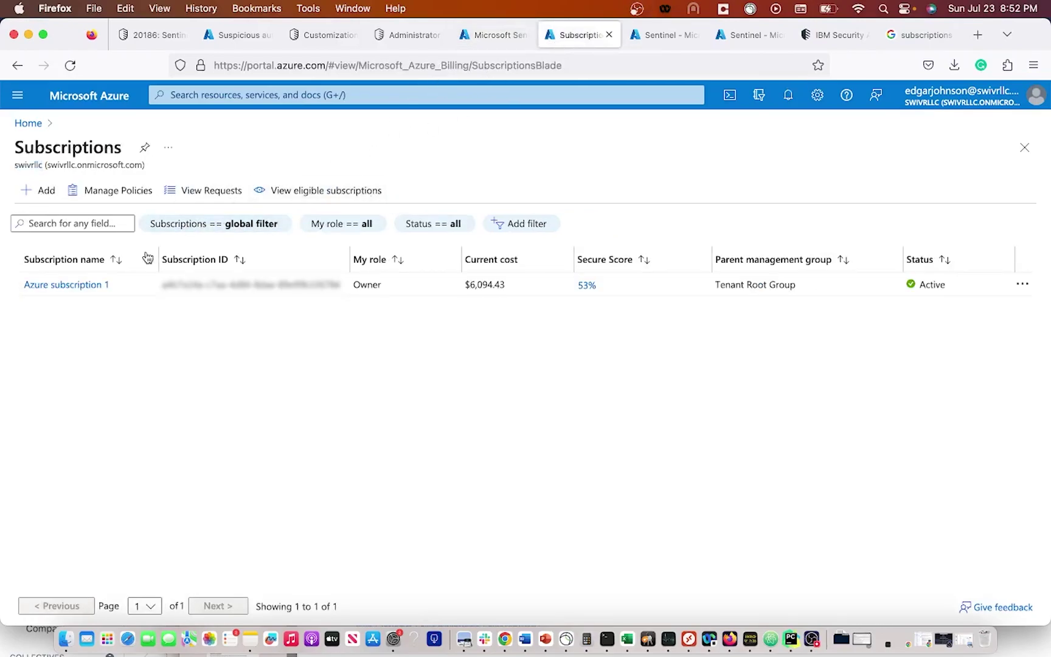
left_click(86, 289)
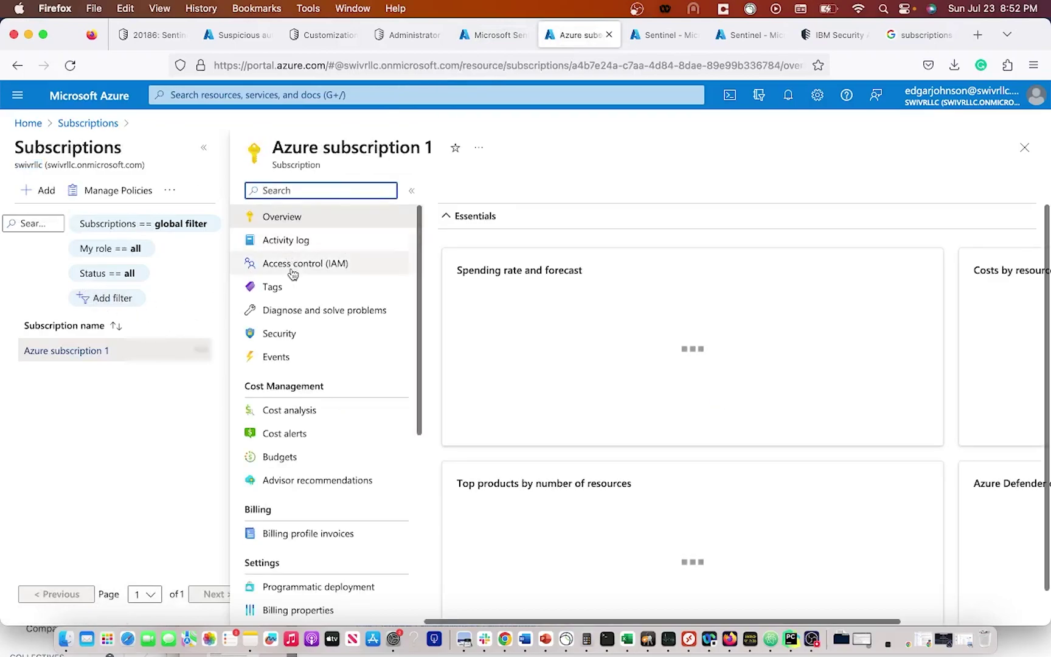
left_click(307, 263)
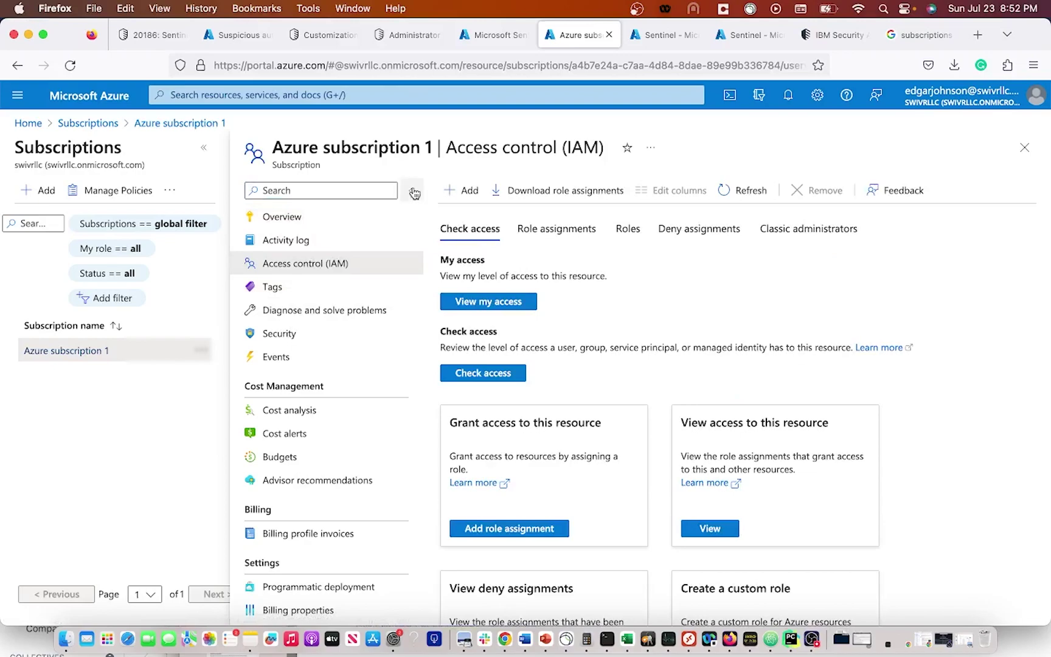
left_click(450, 196)
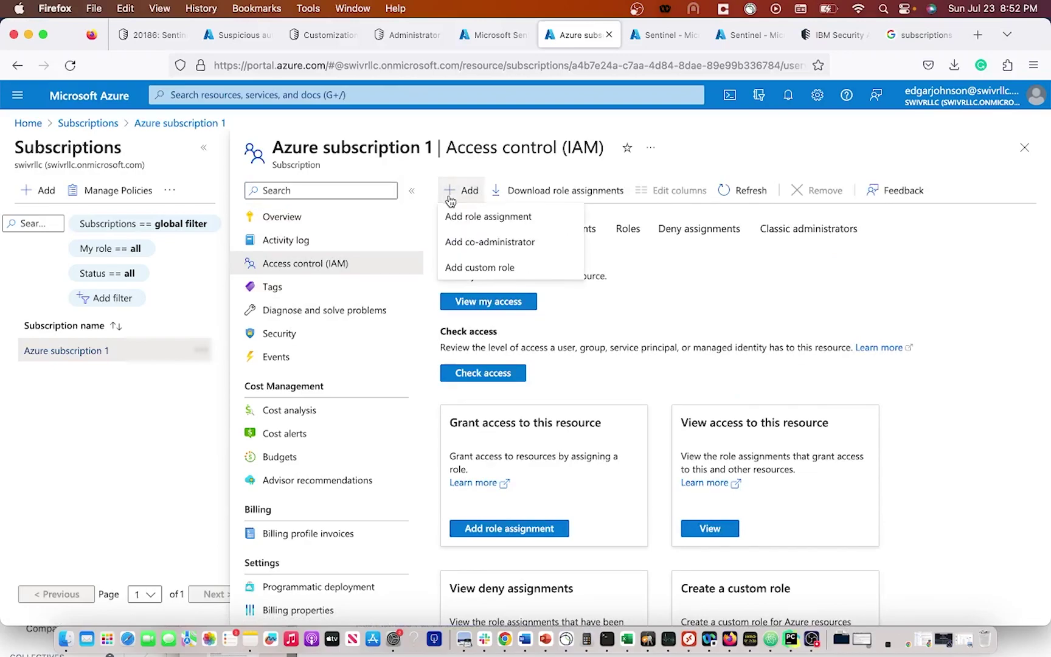
left_click(461, 219)
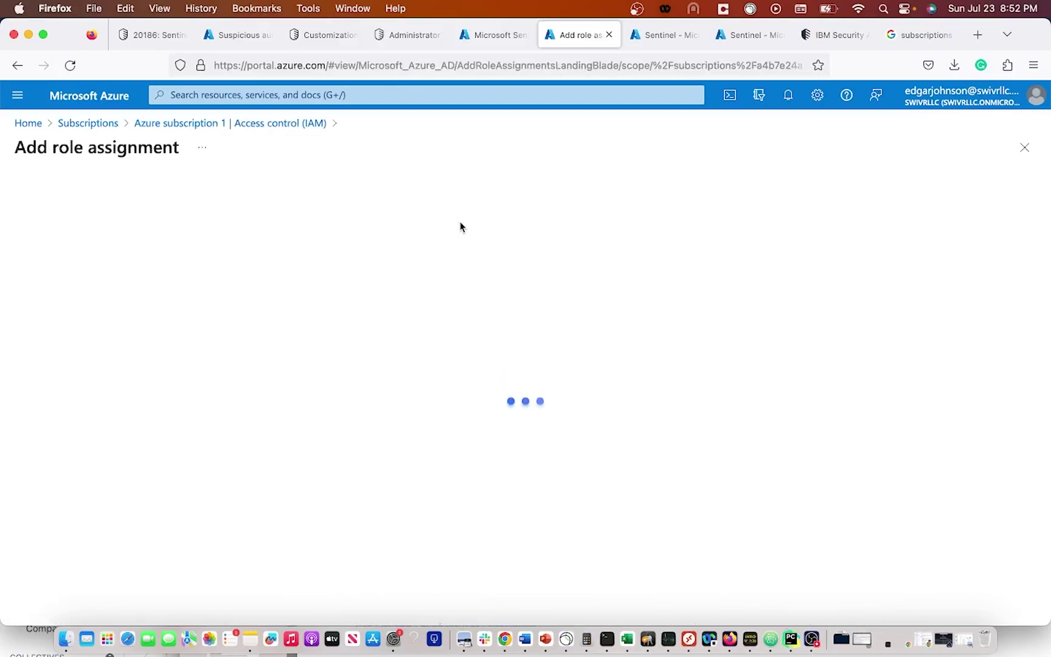
Search roles for 'Se' and choose Microsoft Sentinel Reader from page 4 of the roles
left_click(141, 349)
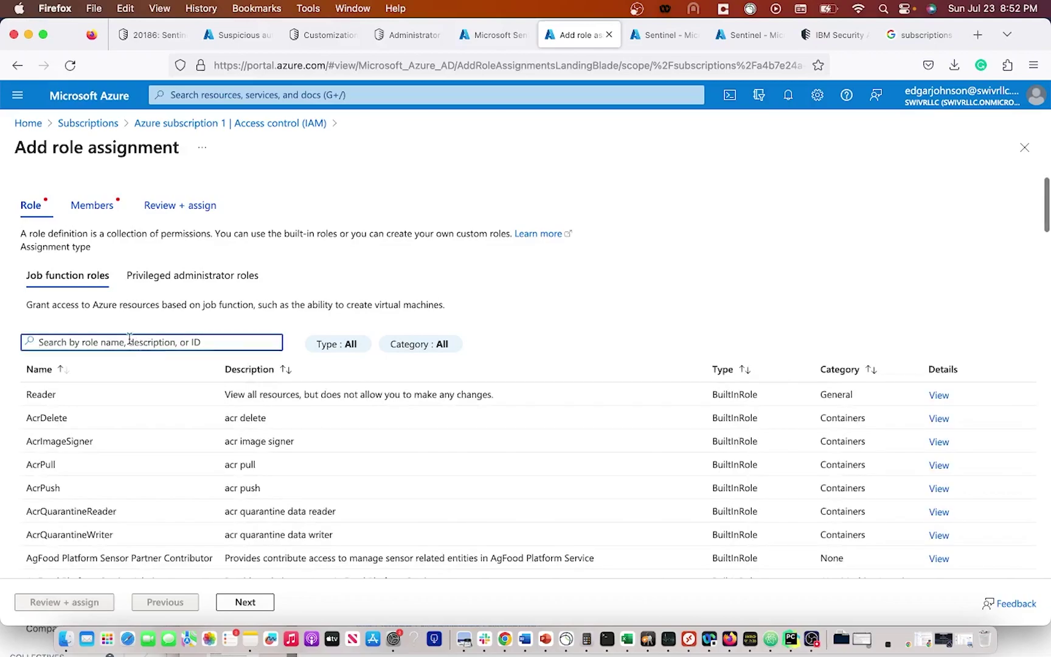
type("Sentinel Responder")
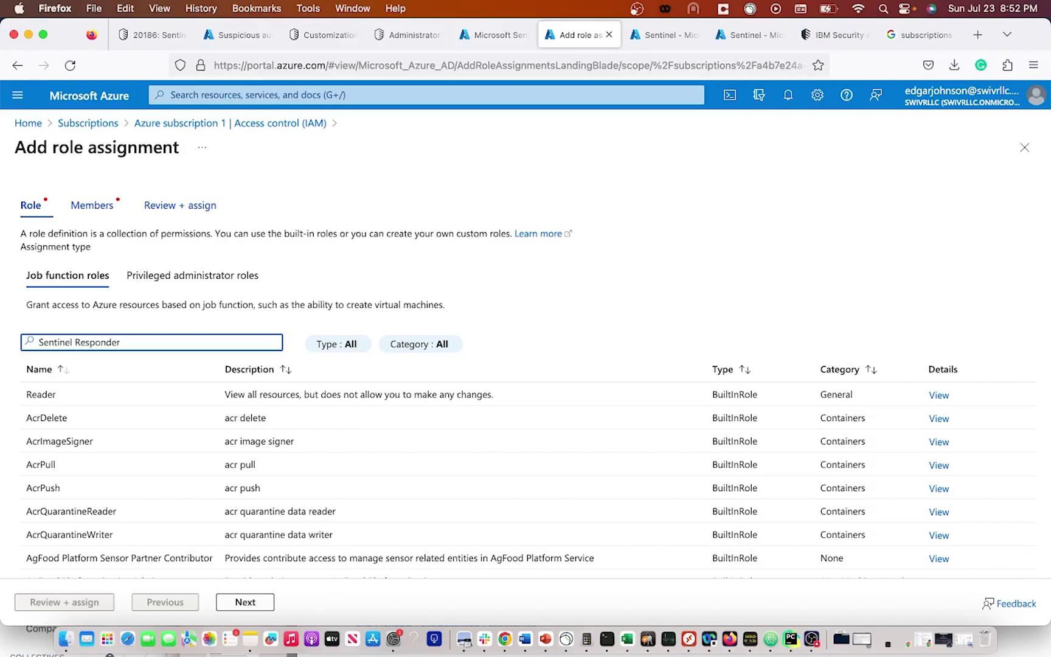
left_click(252, 604)
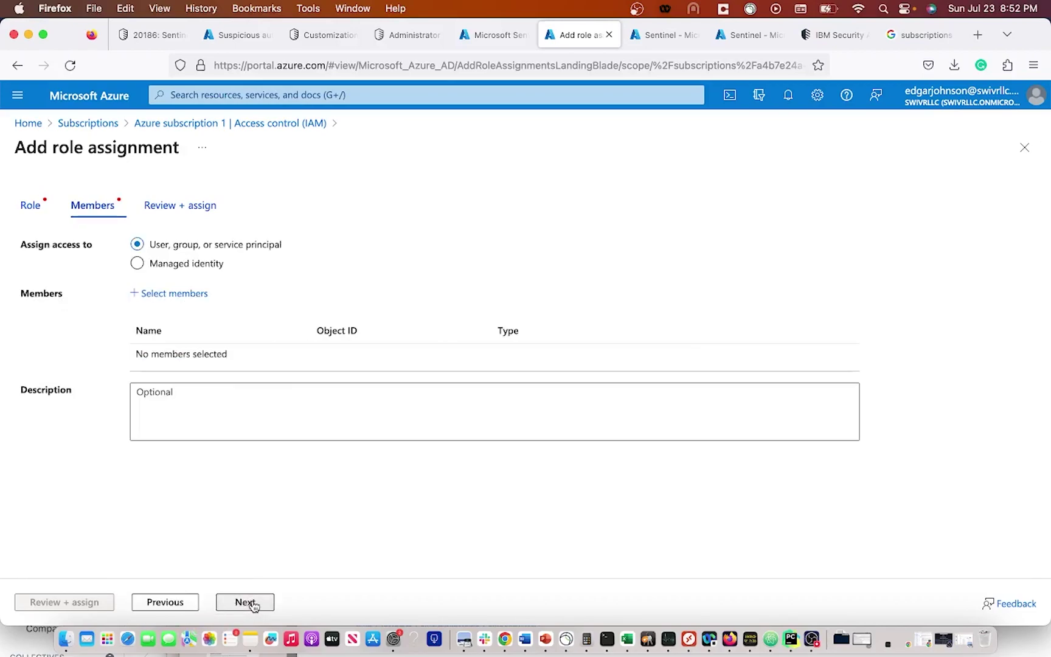
left_click(23, 205)
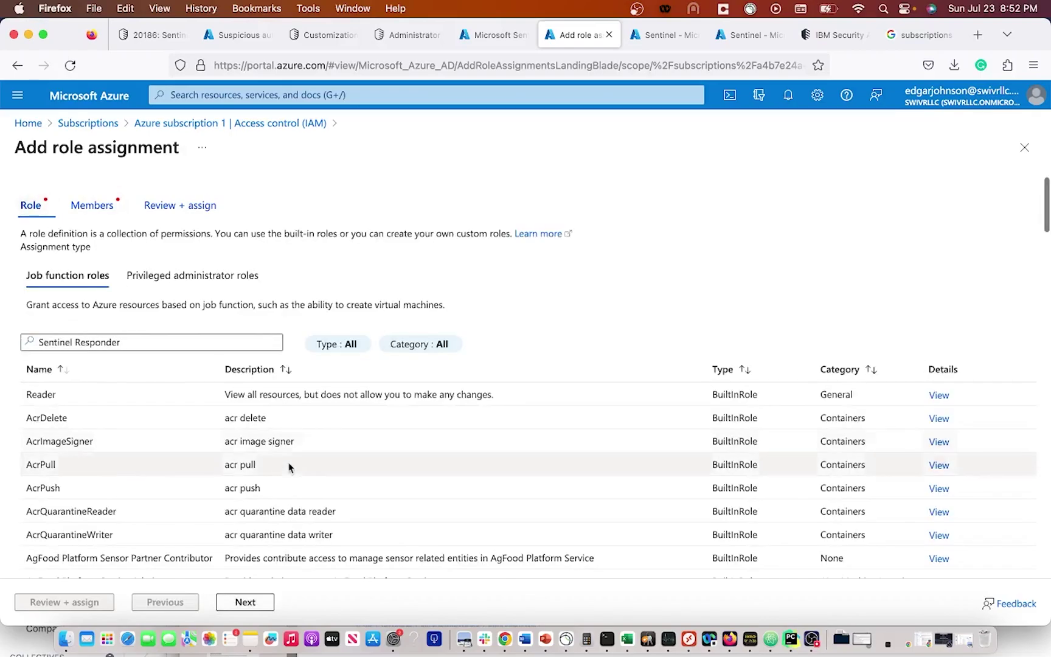
scroll(136, 385, "down", 20)
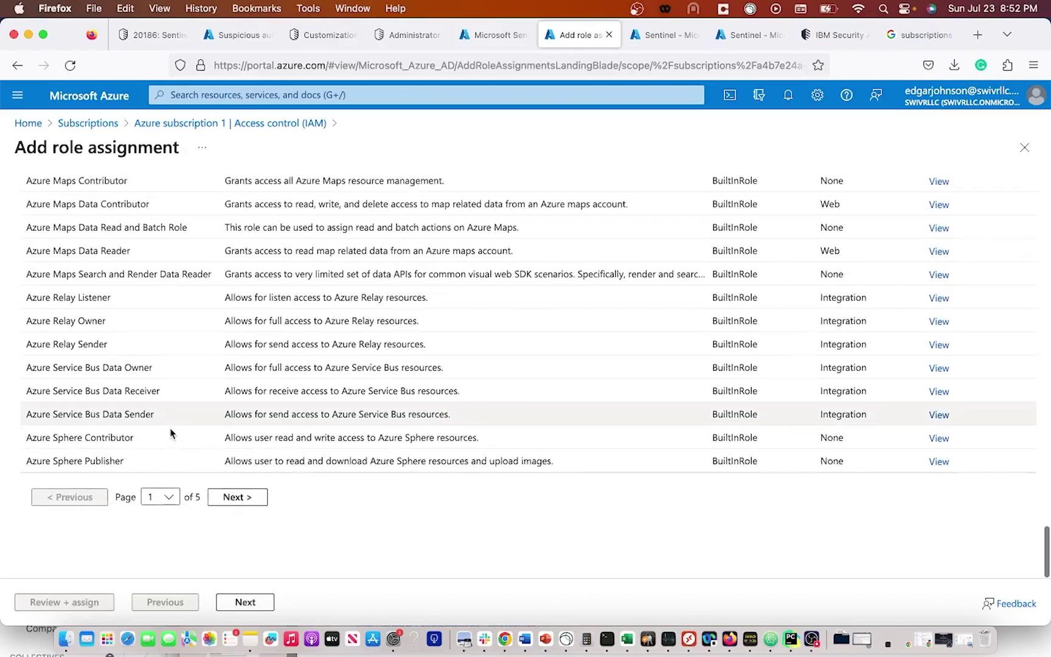
left_click(161, 521)
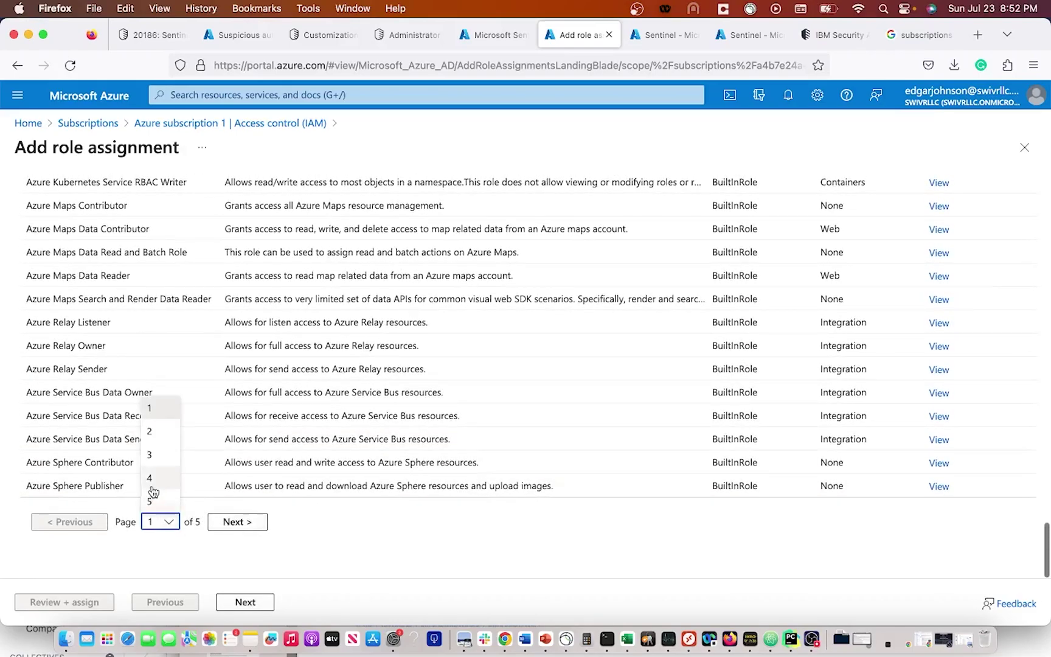
left_click(152, 485)
scroll(150, 366, "up", 10)
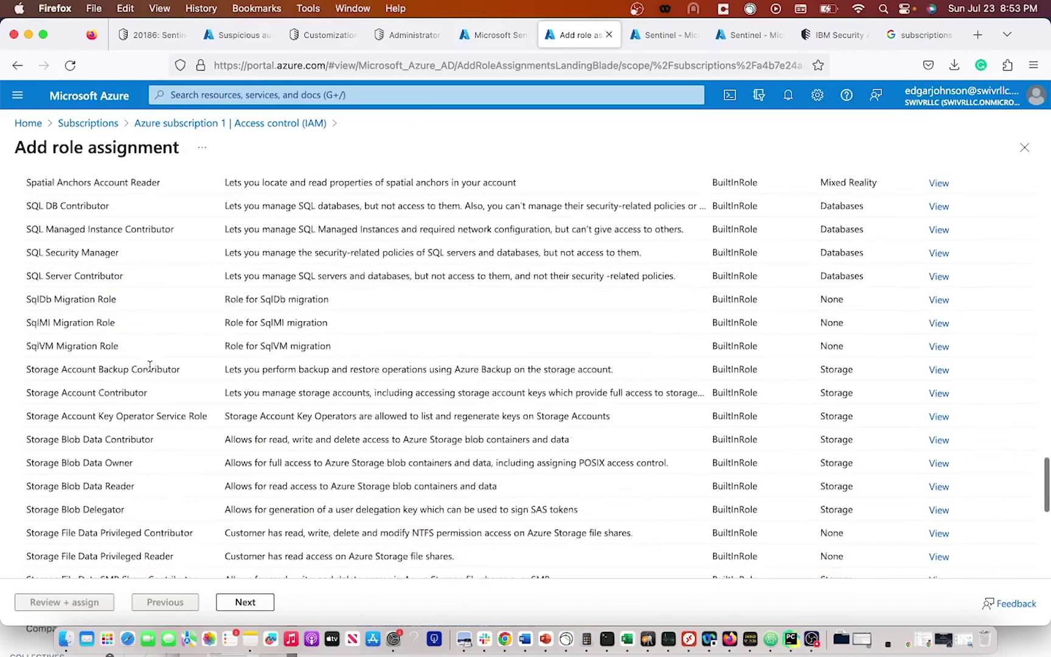
scroll(149, 365, "up", 20)
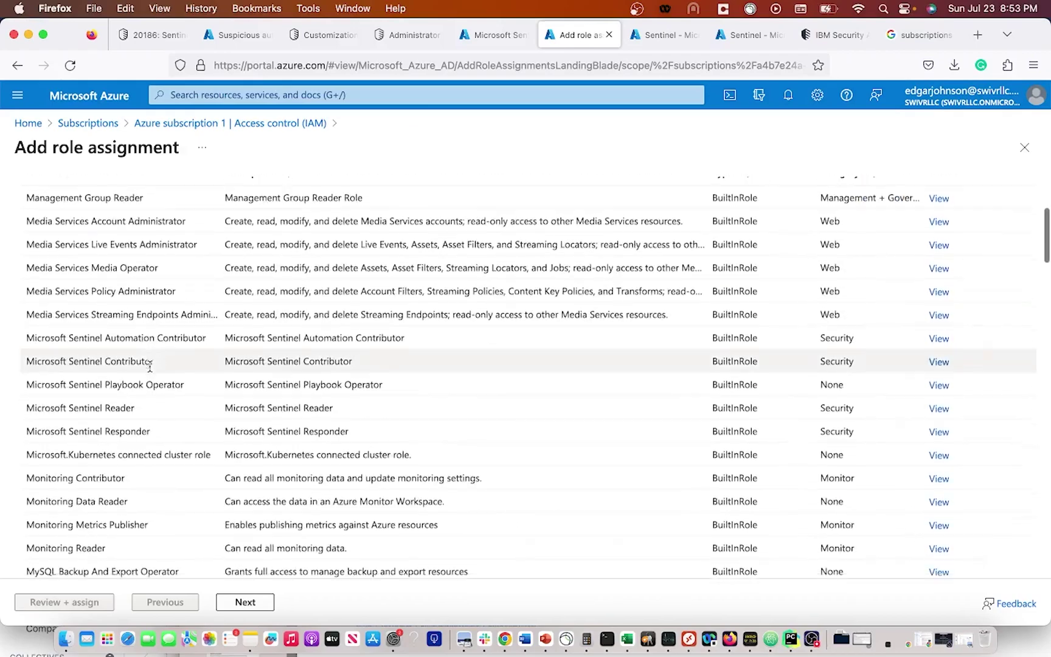
scroll(150, 366, "down", 1)
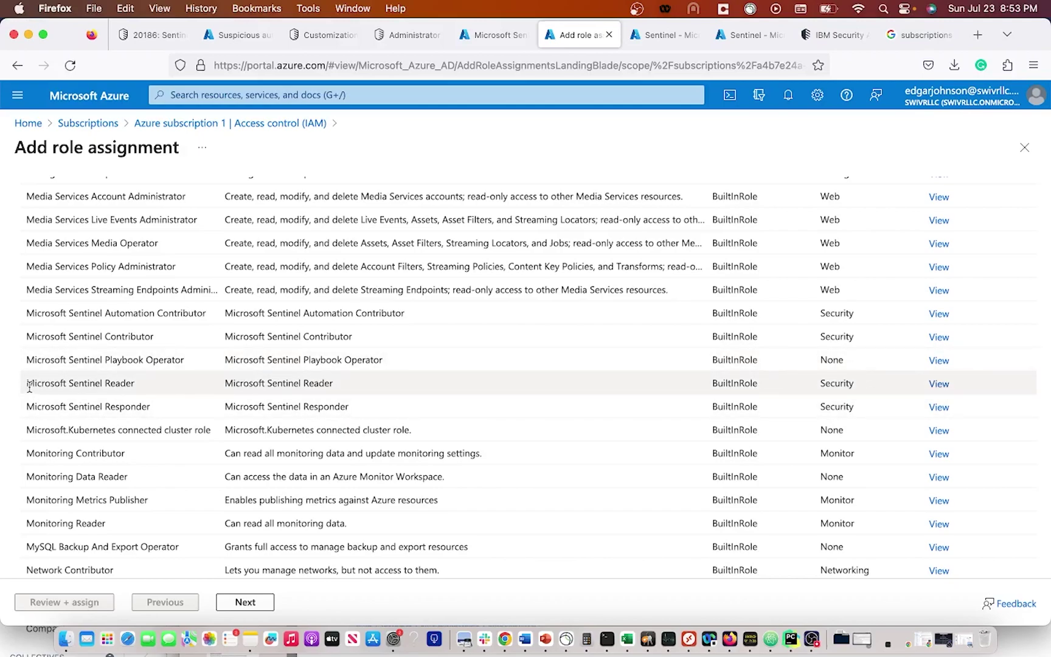
left_click(81, 392)
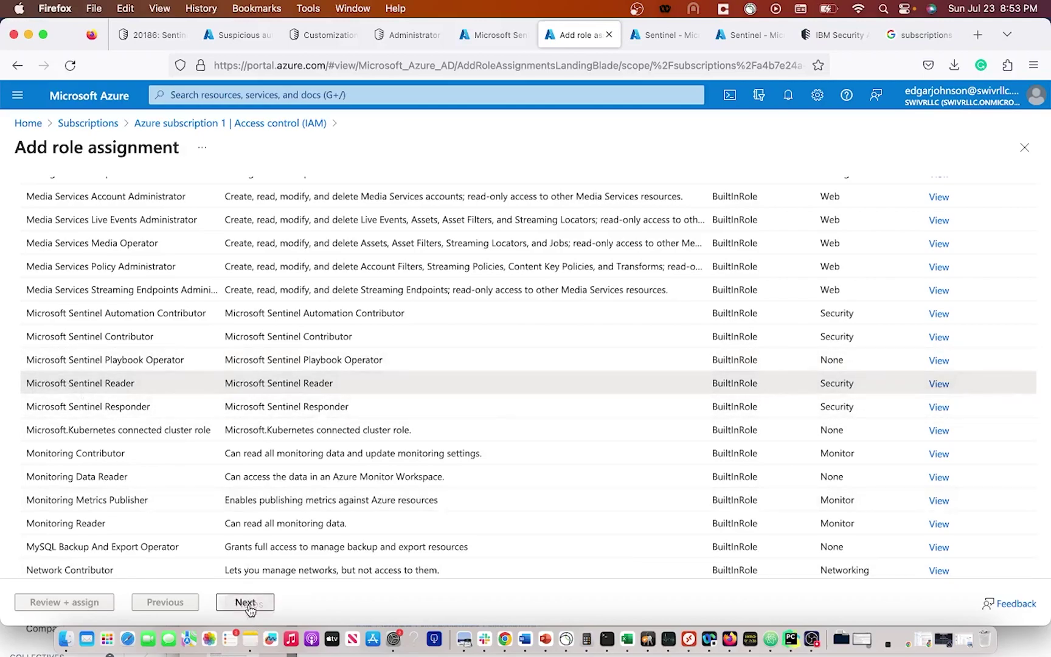
Search members for 'Sentin' and select the Sentinel app as the role's member
left_click(247, 602)
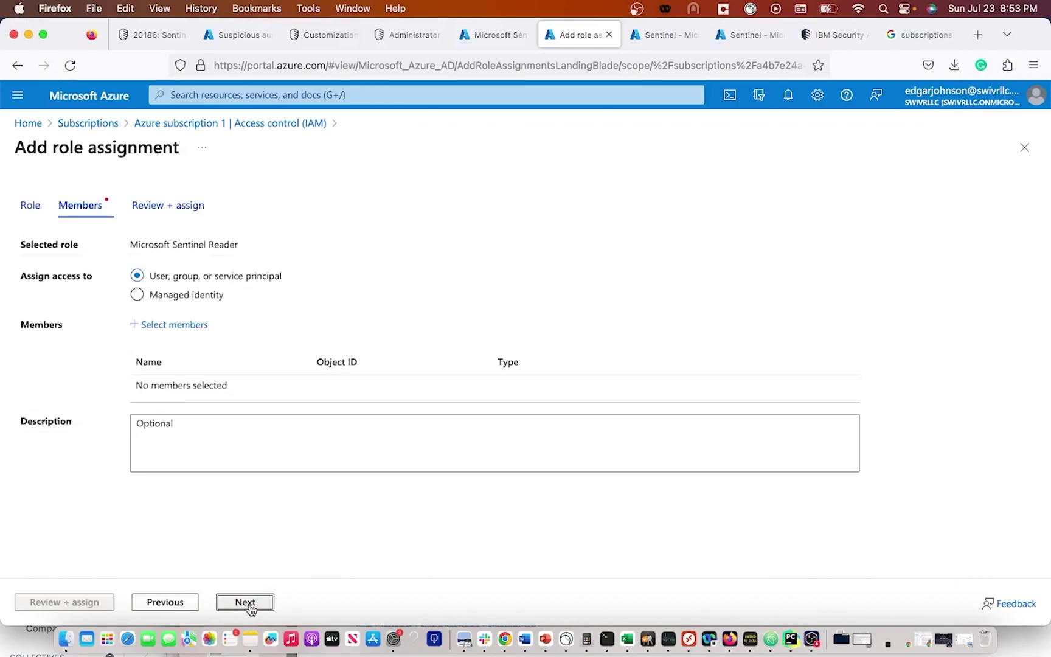
left_click(180, 209)
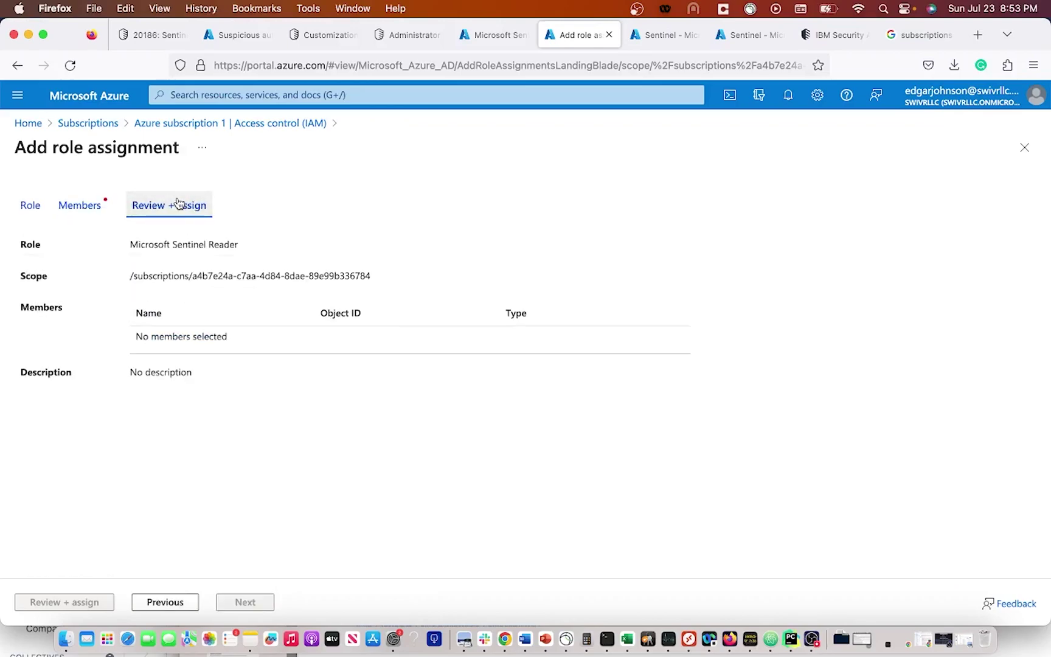
left_click(91, 210)
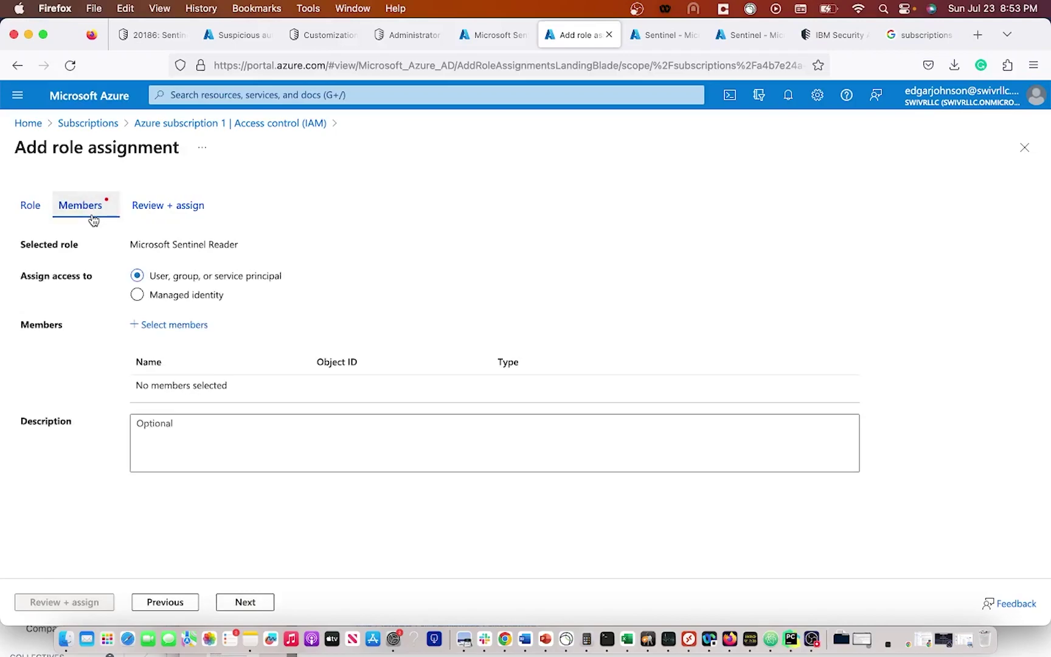
left_click(159, 327)
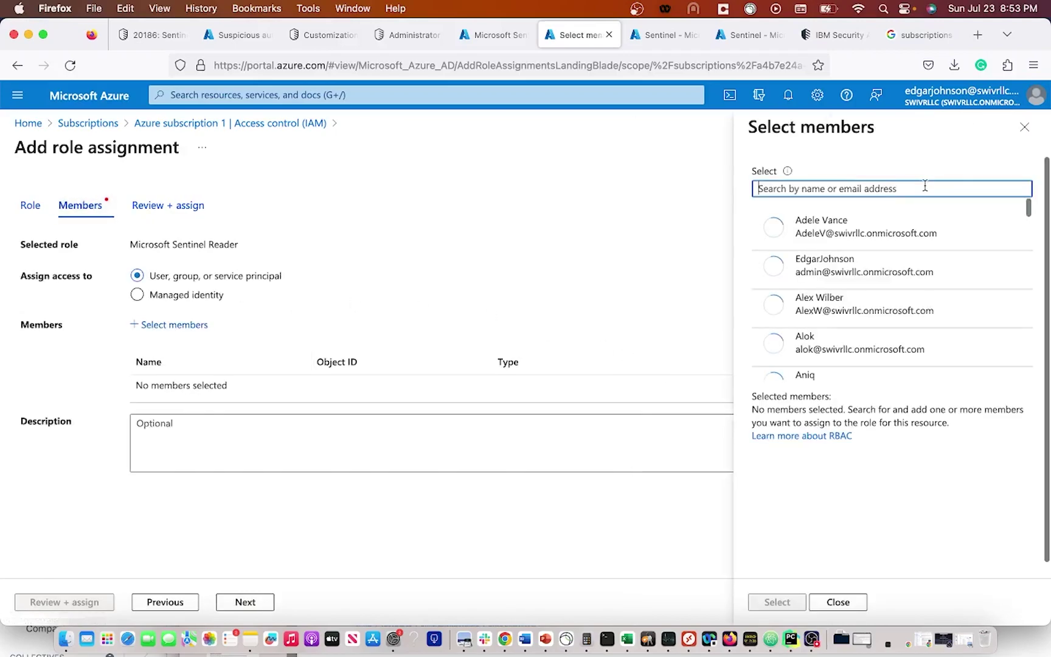
type("Sentin")
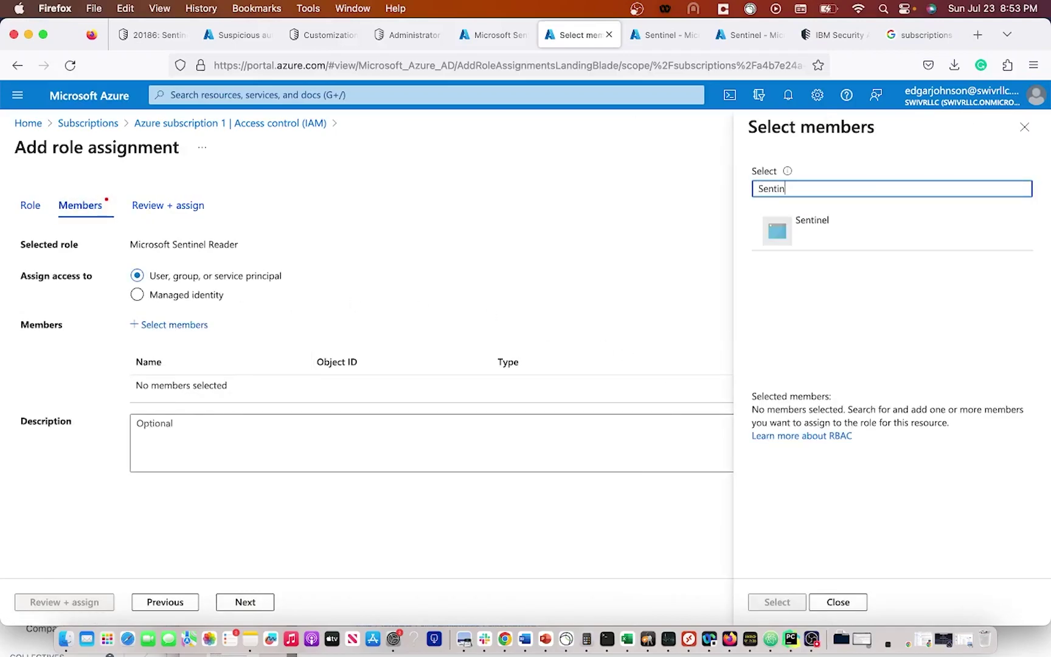
left_click(853, 232)
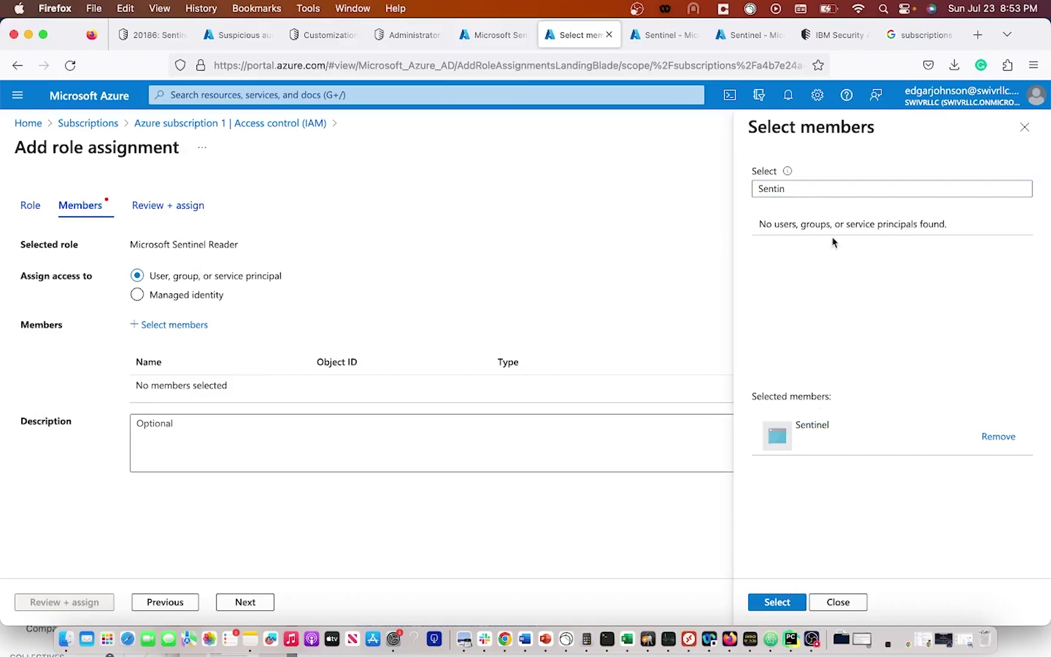
left_click(777, 603)
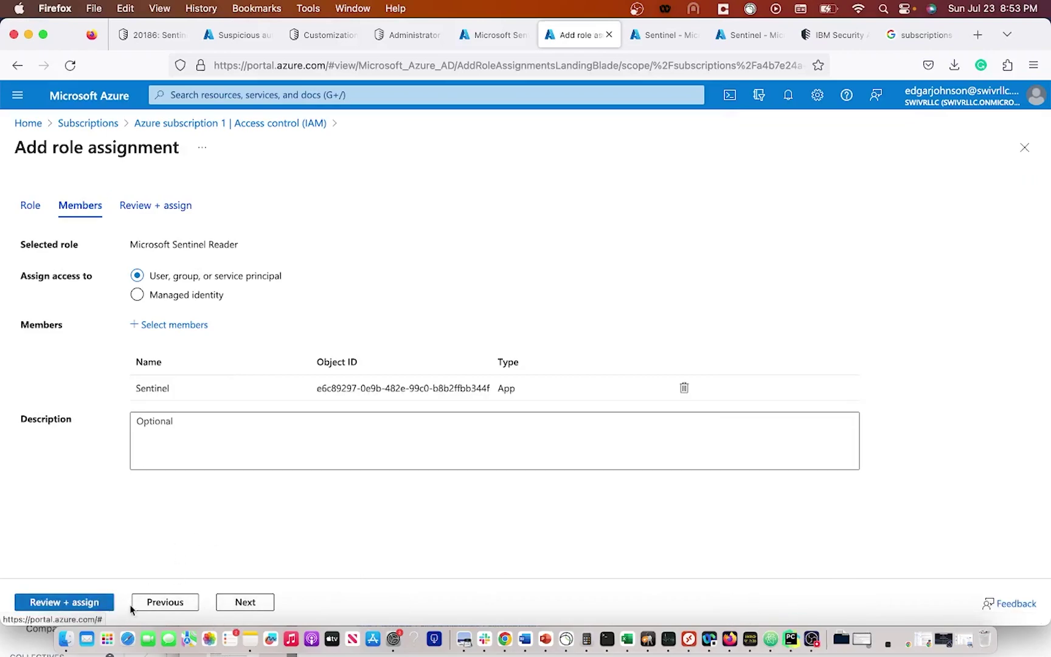
Review and submit the Microsoft Sentinel Reader assignment, which reports it already exists
left_click(243, 604)
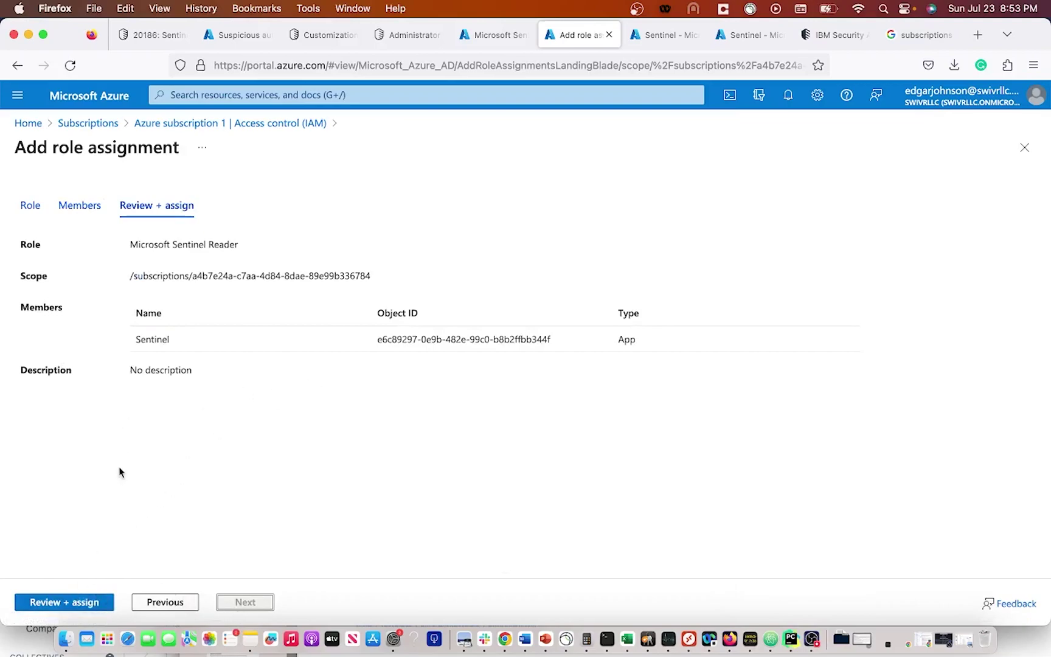
left_click(94, 605)
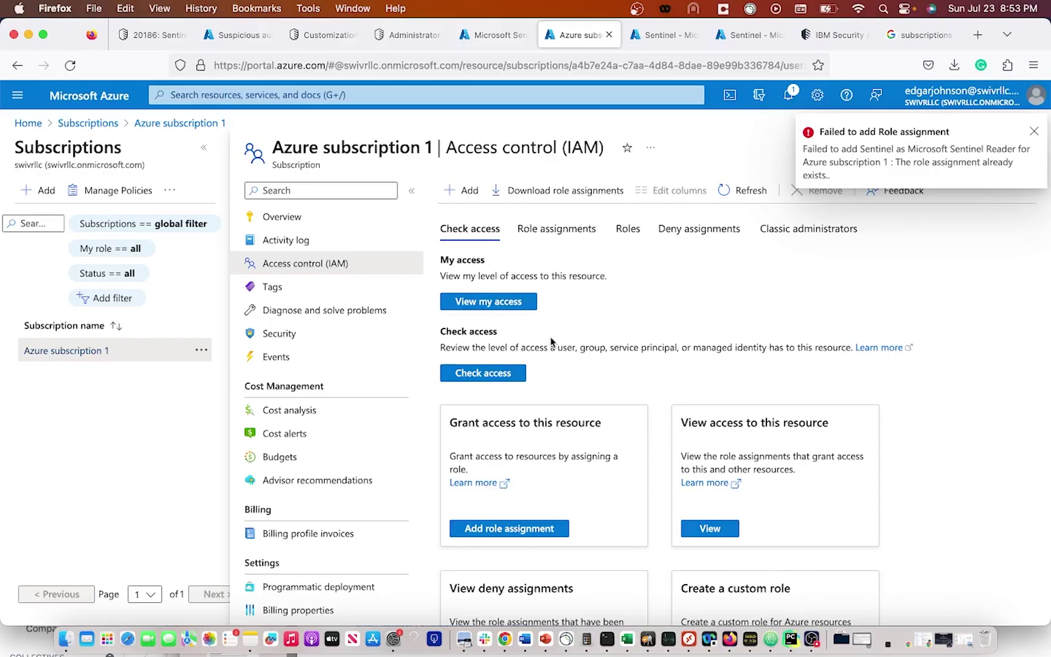
left_click(903, 36)
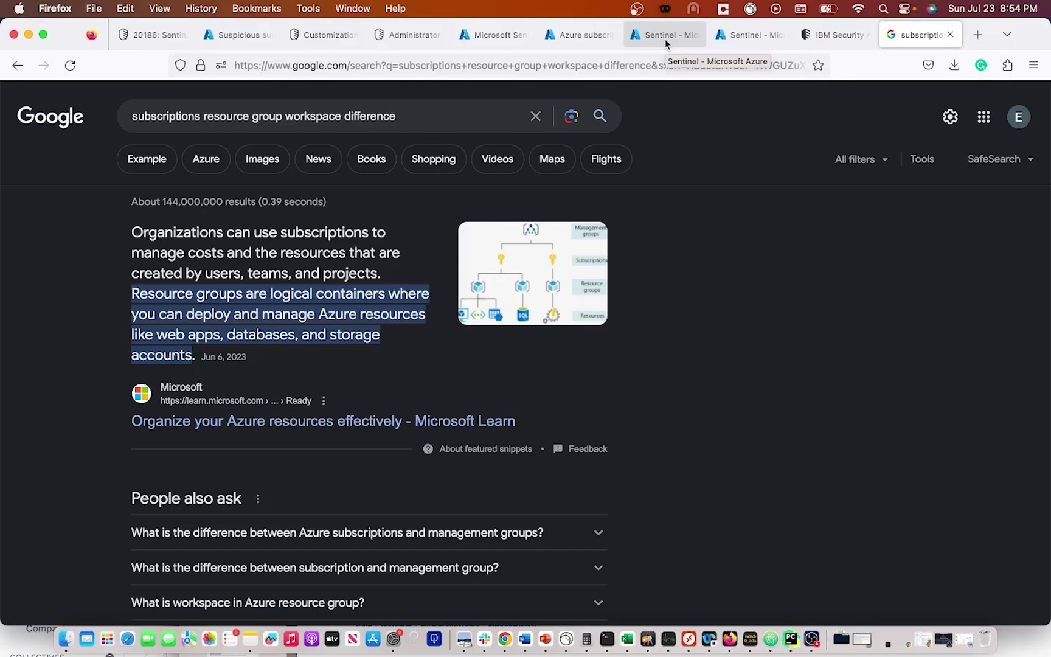
Return from the Azure pages to the QRadar case for Sentinel Incident 2048
left_click(666, 43)
left_click(581, 35)
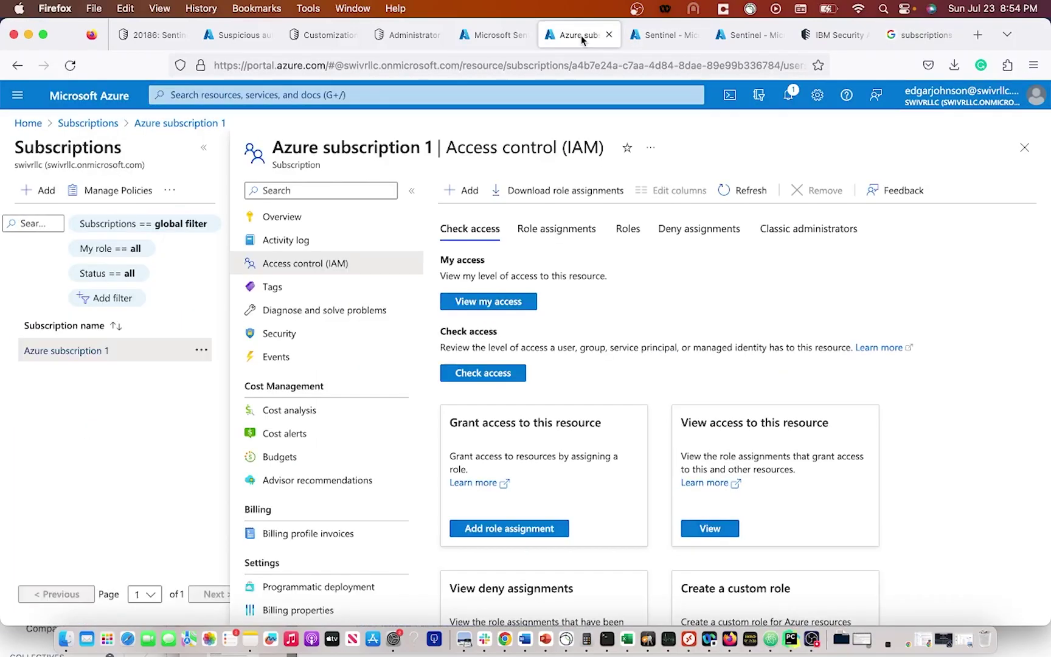
left_click(484, 38)
left_click(146, 35)
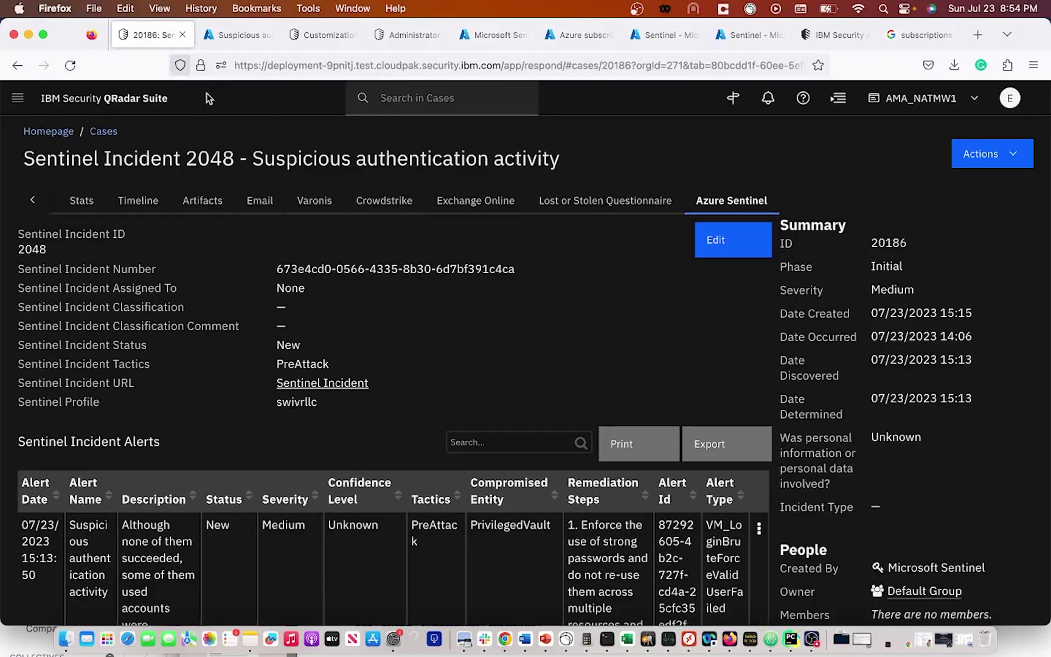